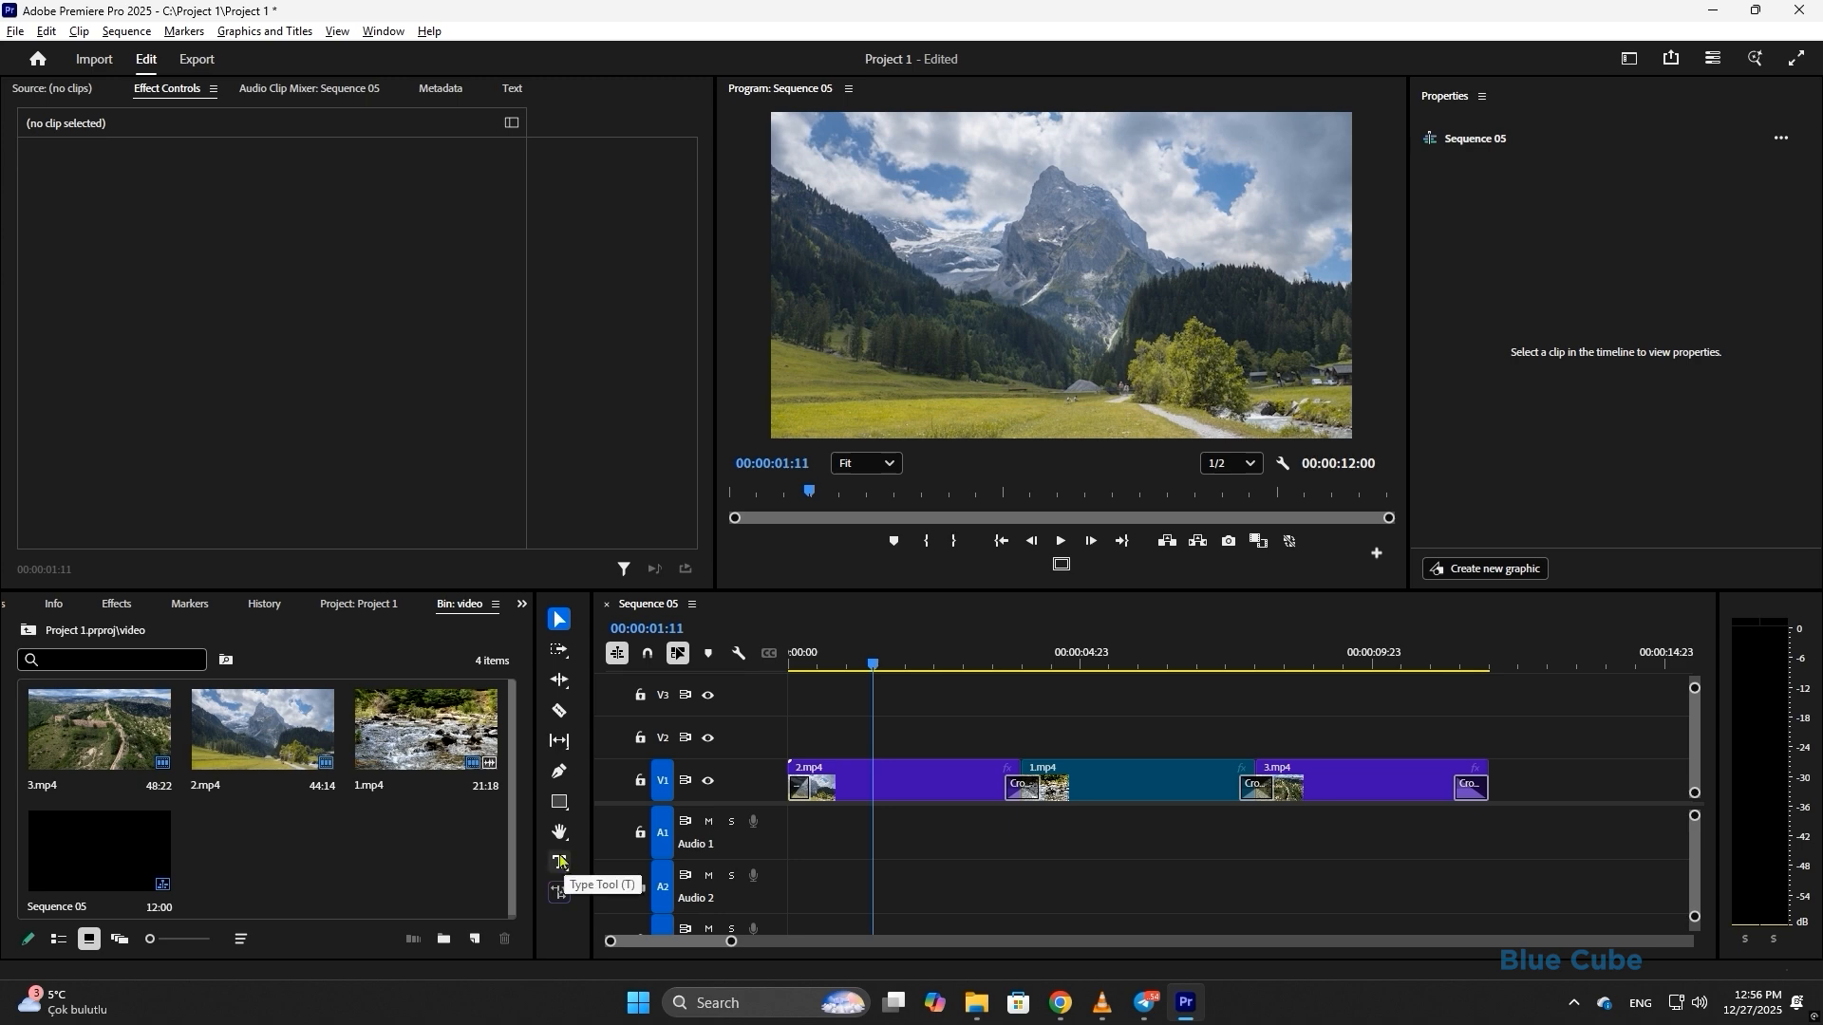
- Activate the horizontal Type Tool and move the playhead to 00:00:01:08 near the timeline start
click(561, 861)
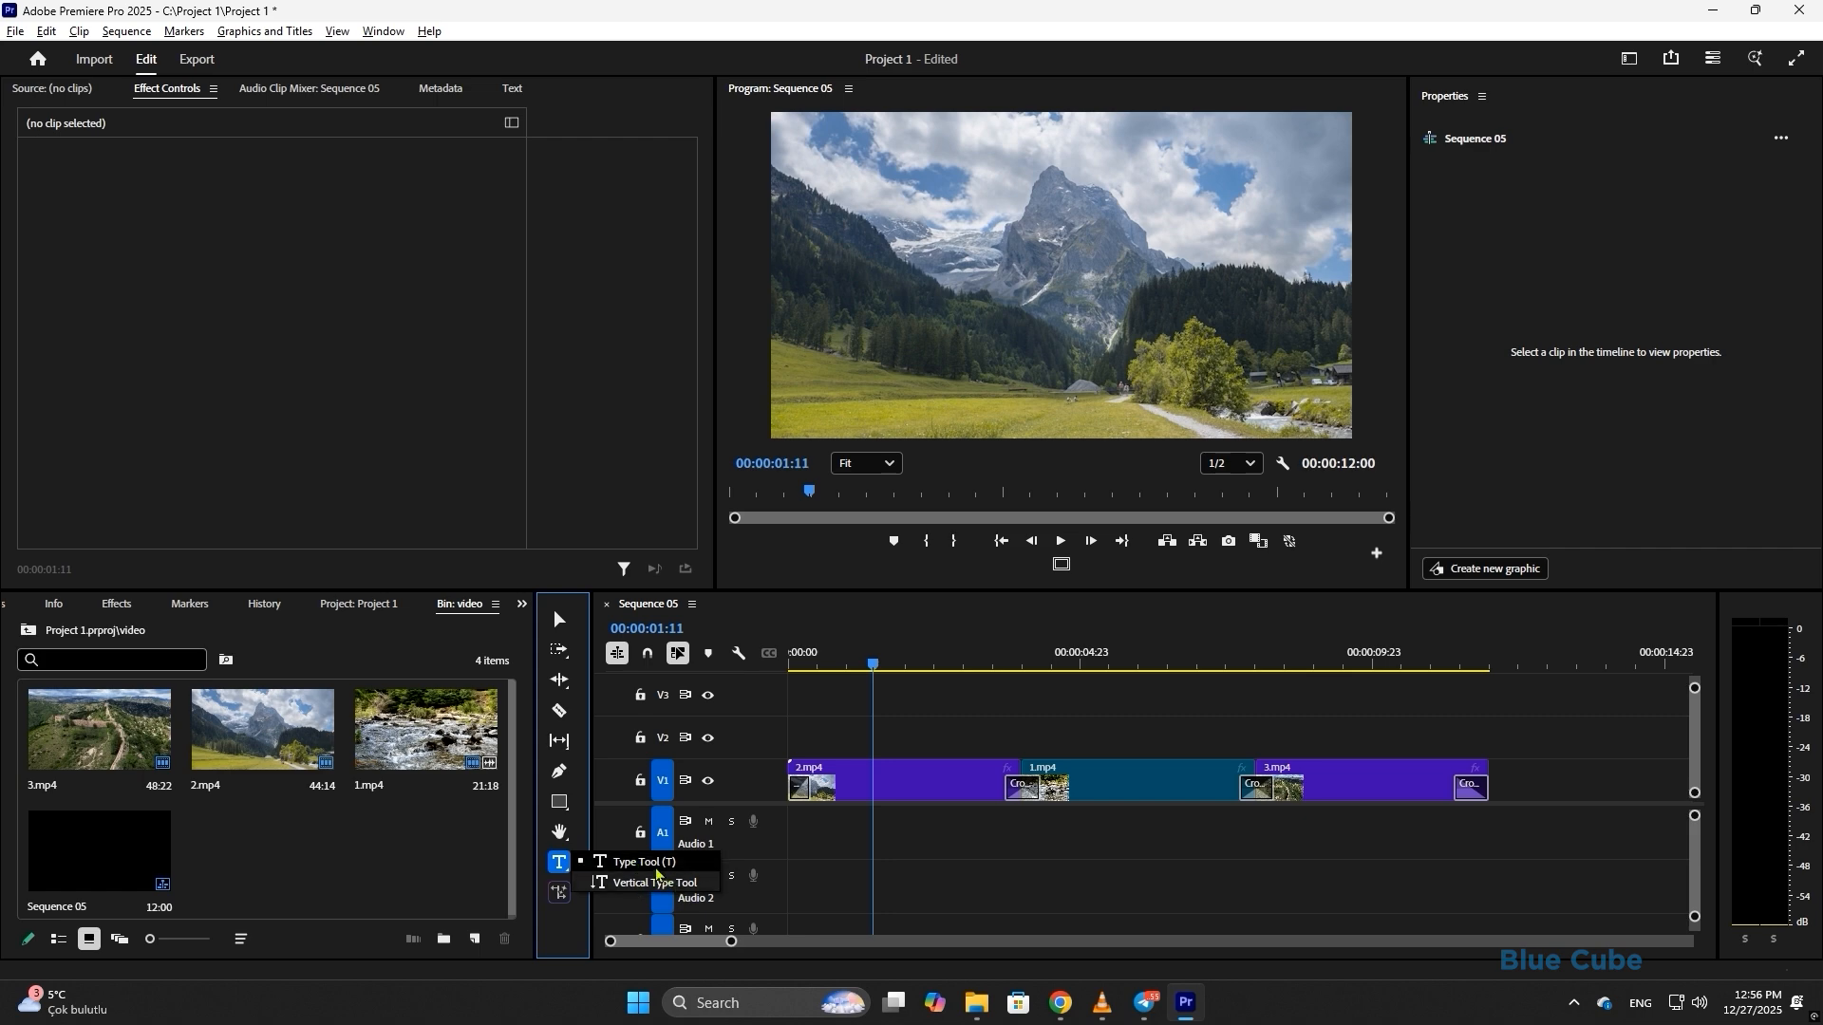
click(642, 858)
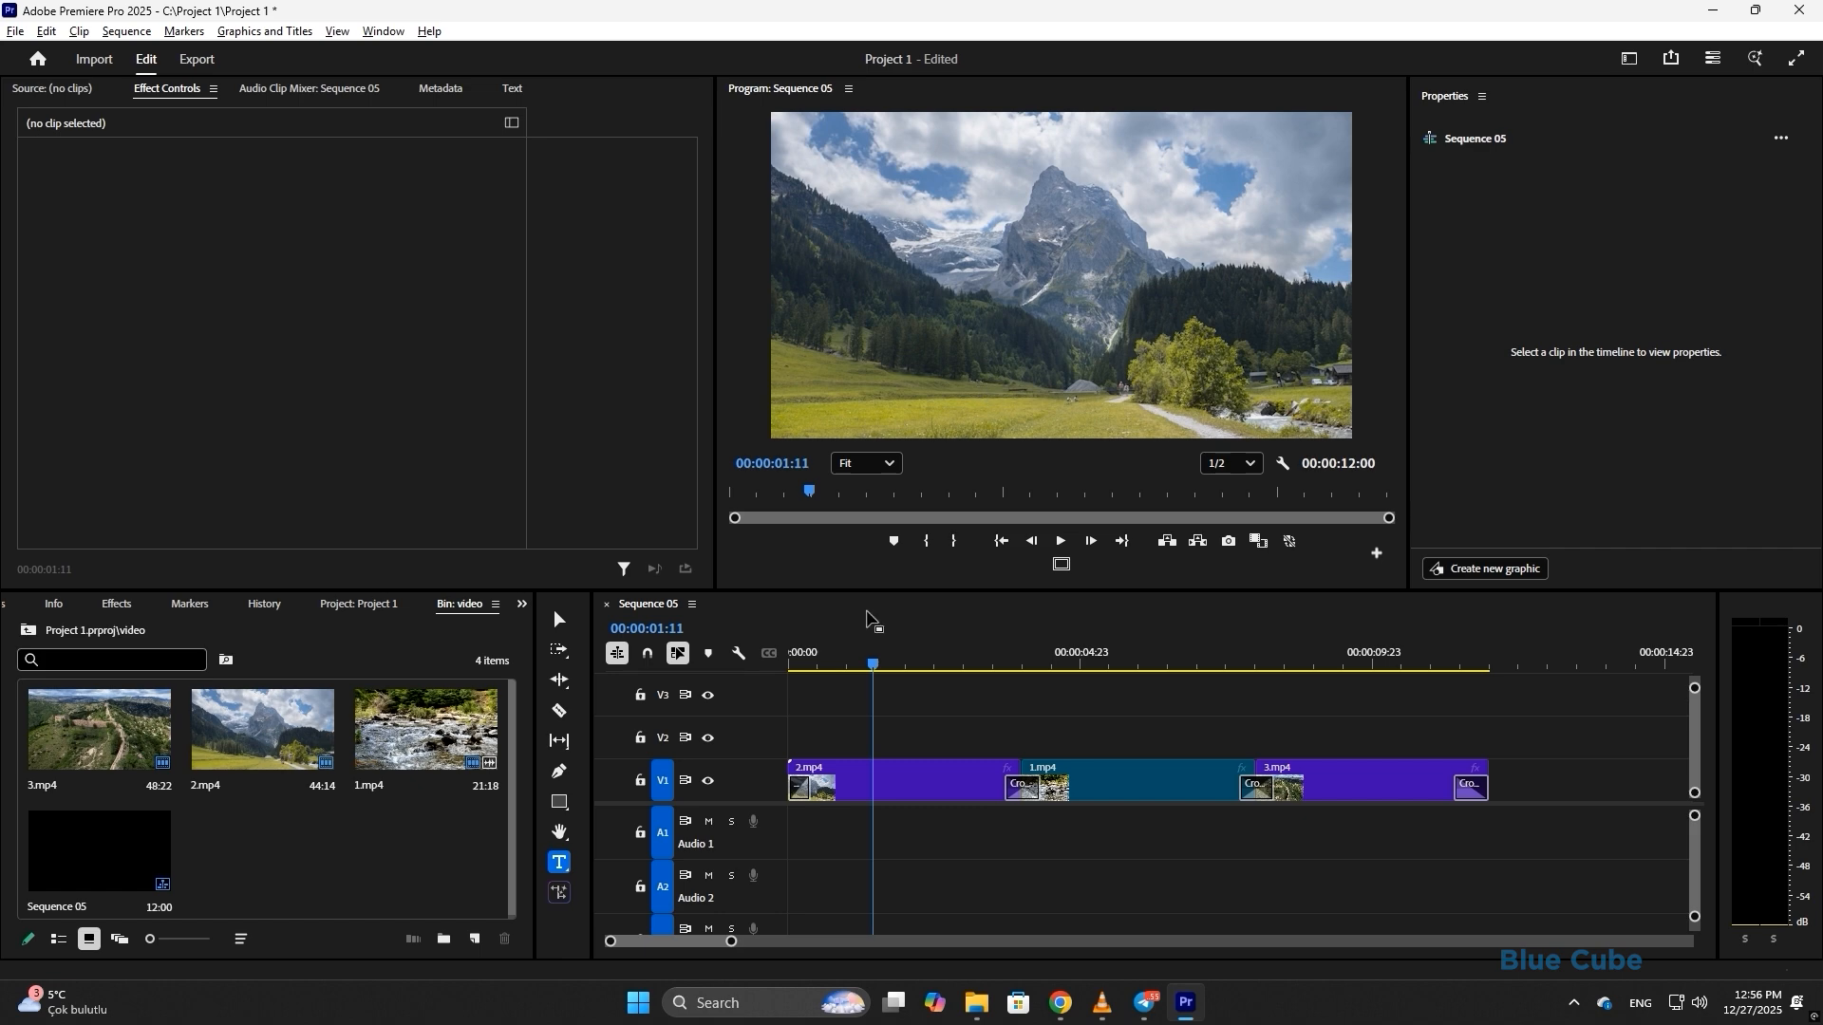
mouse_move(873, 665)
mouse_down()
mouse_move(889, 669)
mouse_move(867, 666)
mouse_up()
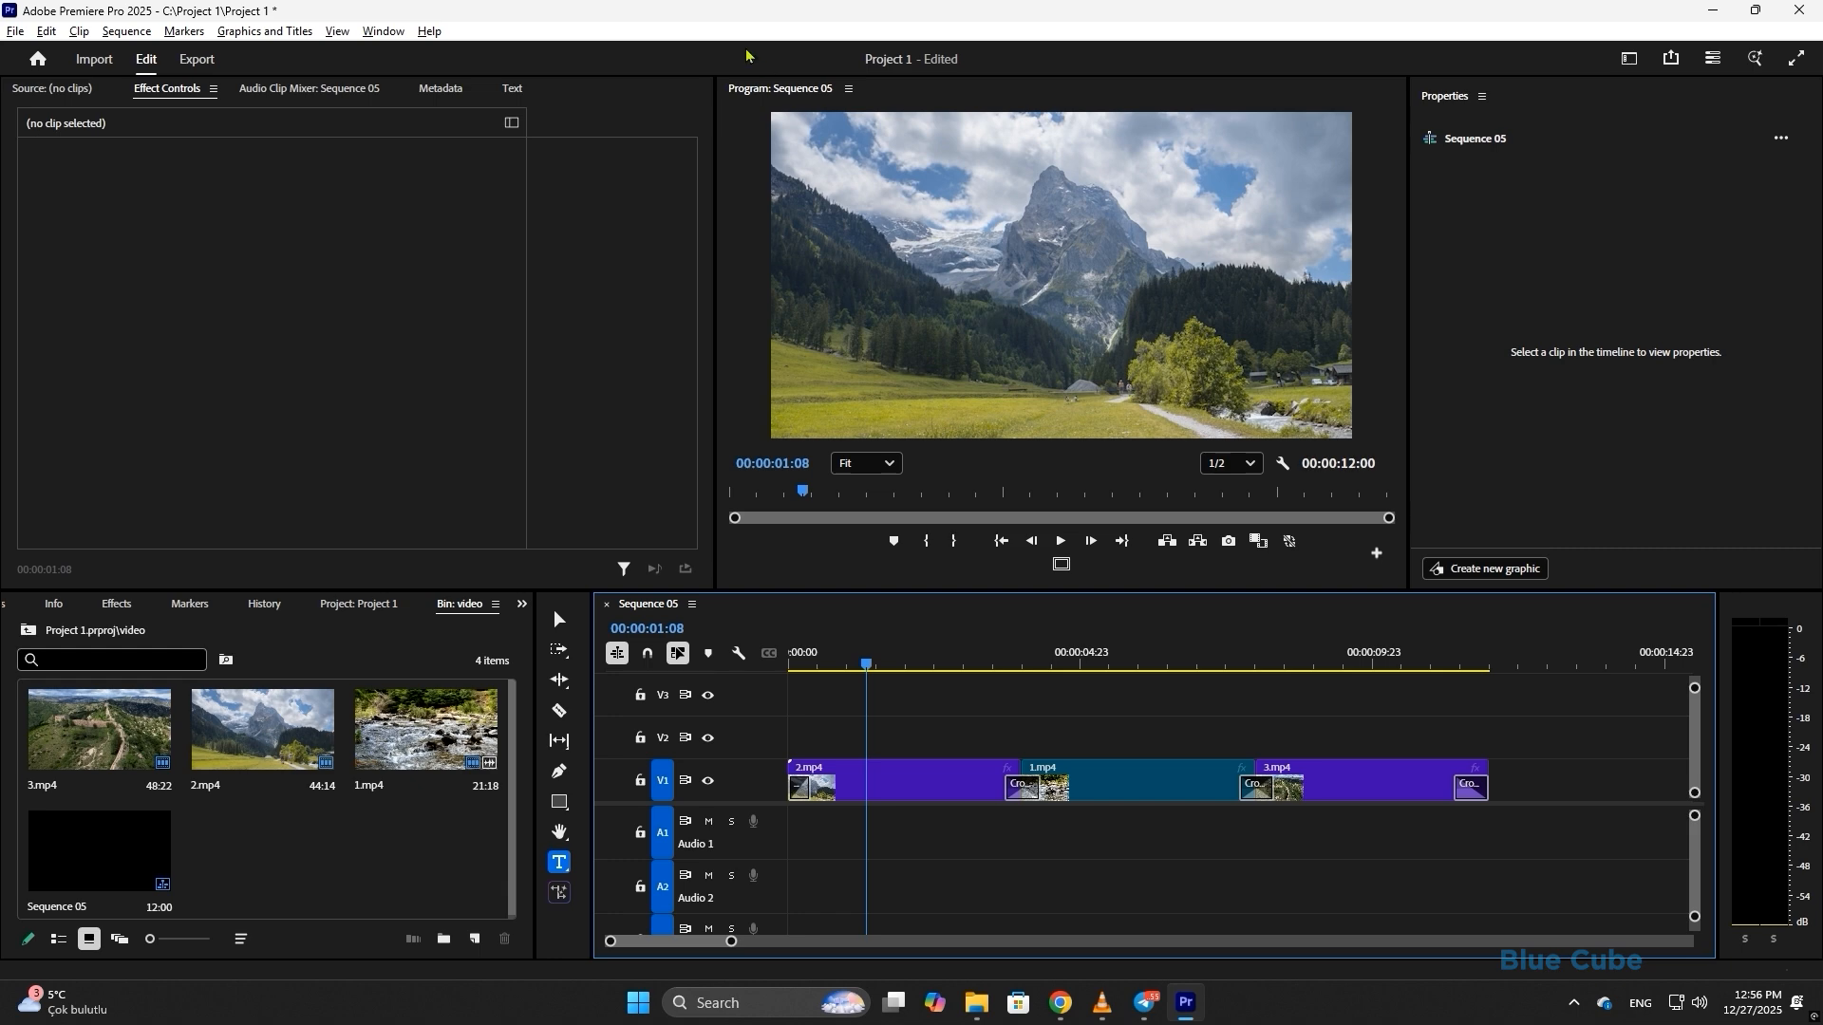
click(954, 306)
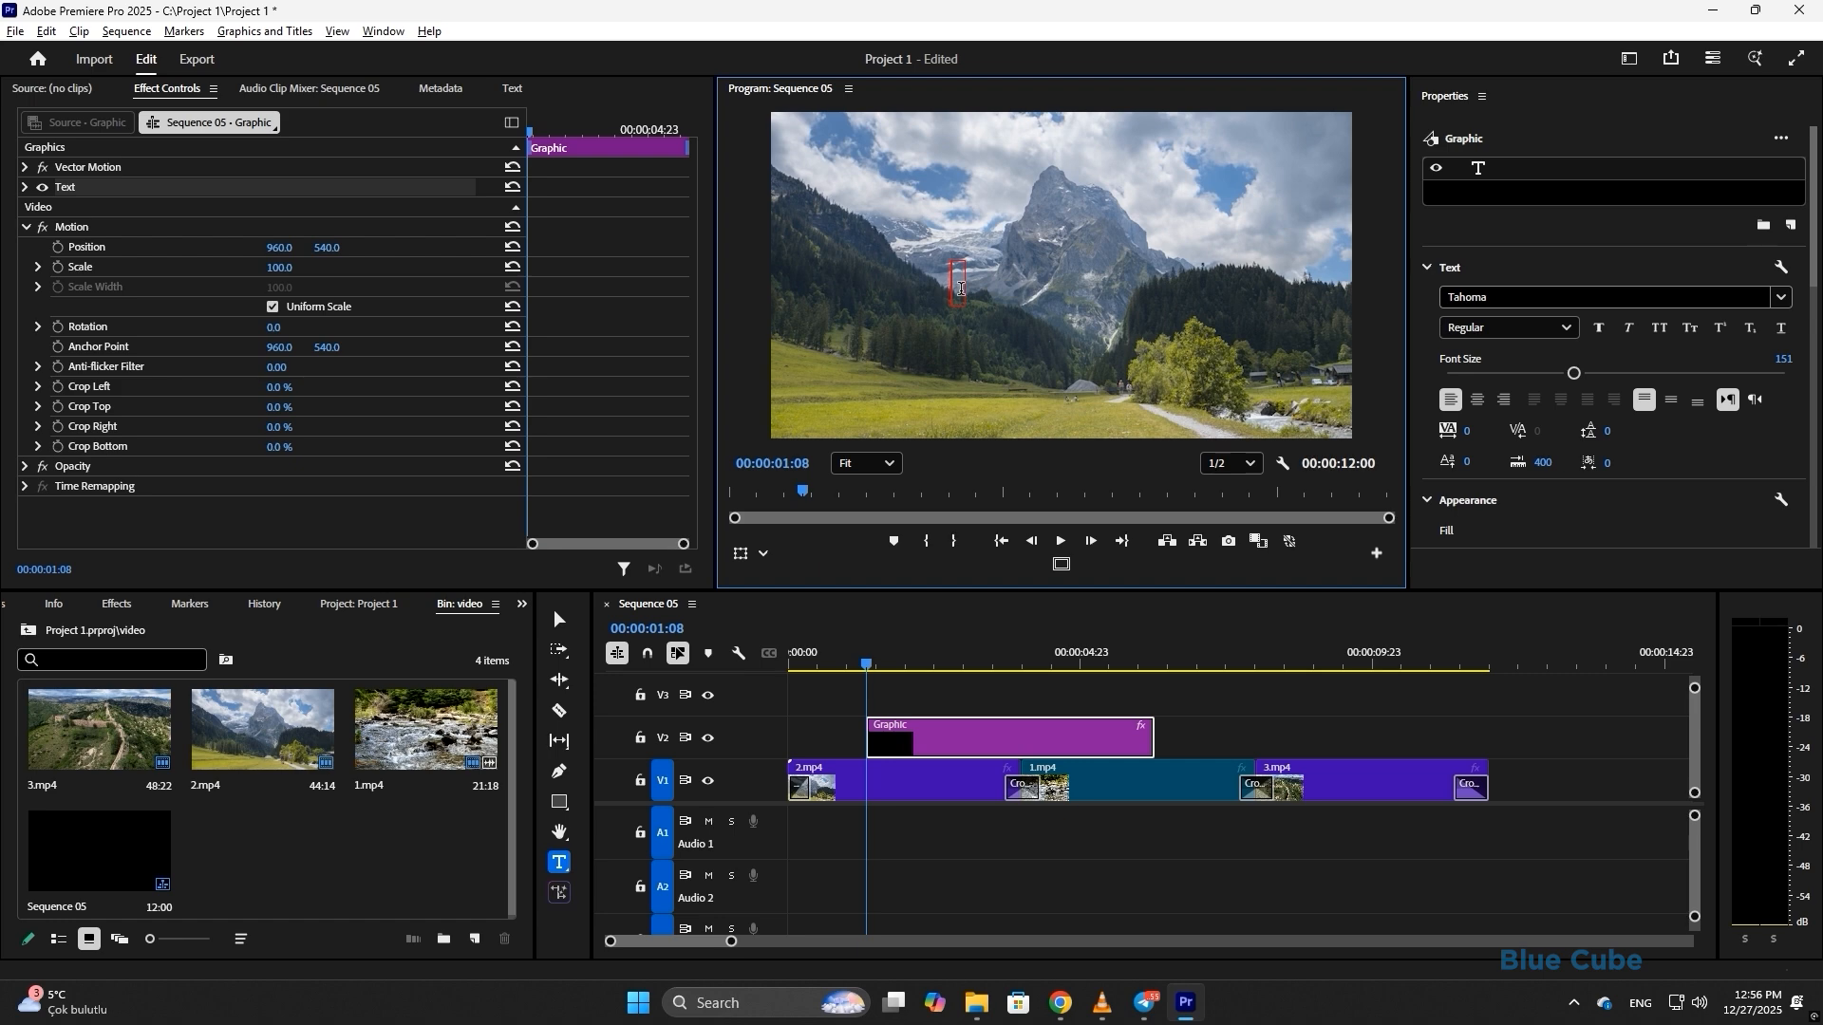
text(asdad)
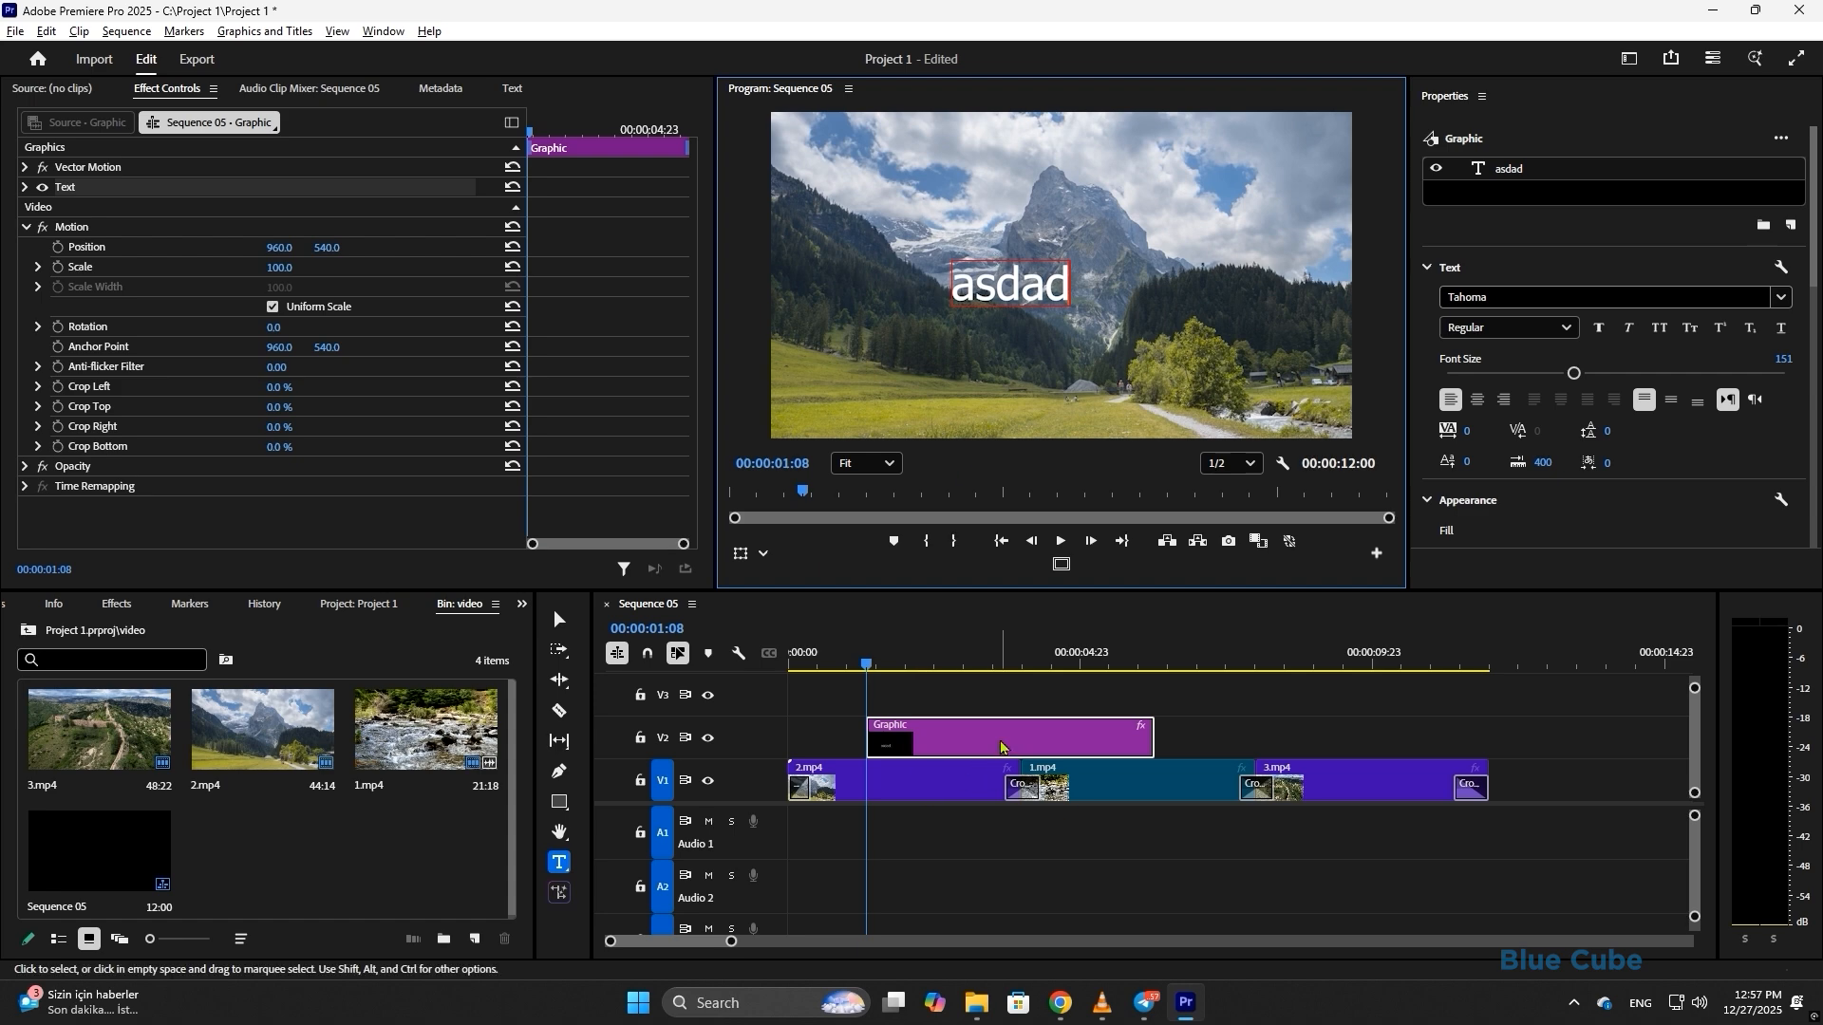
click(1006, 749)
key(Delete)
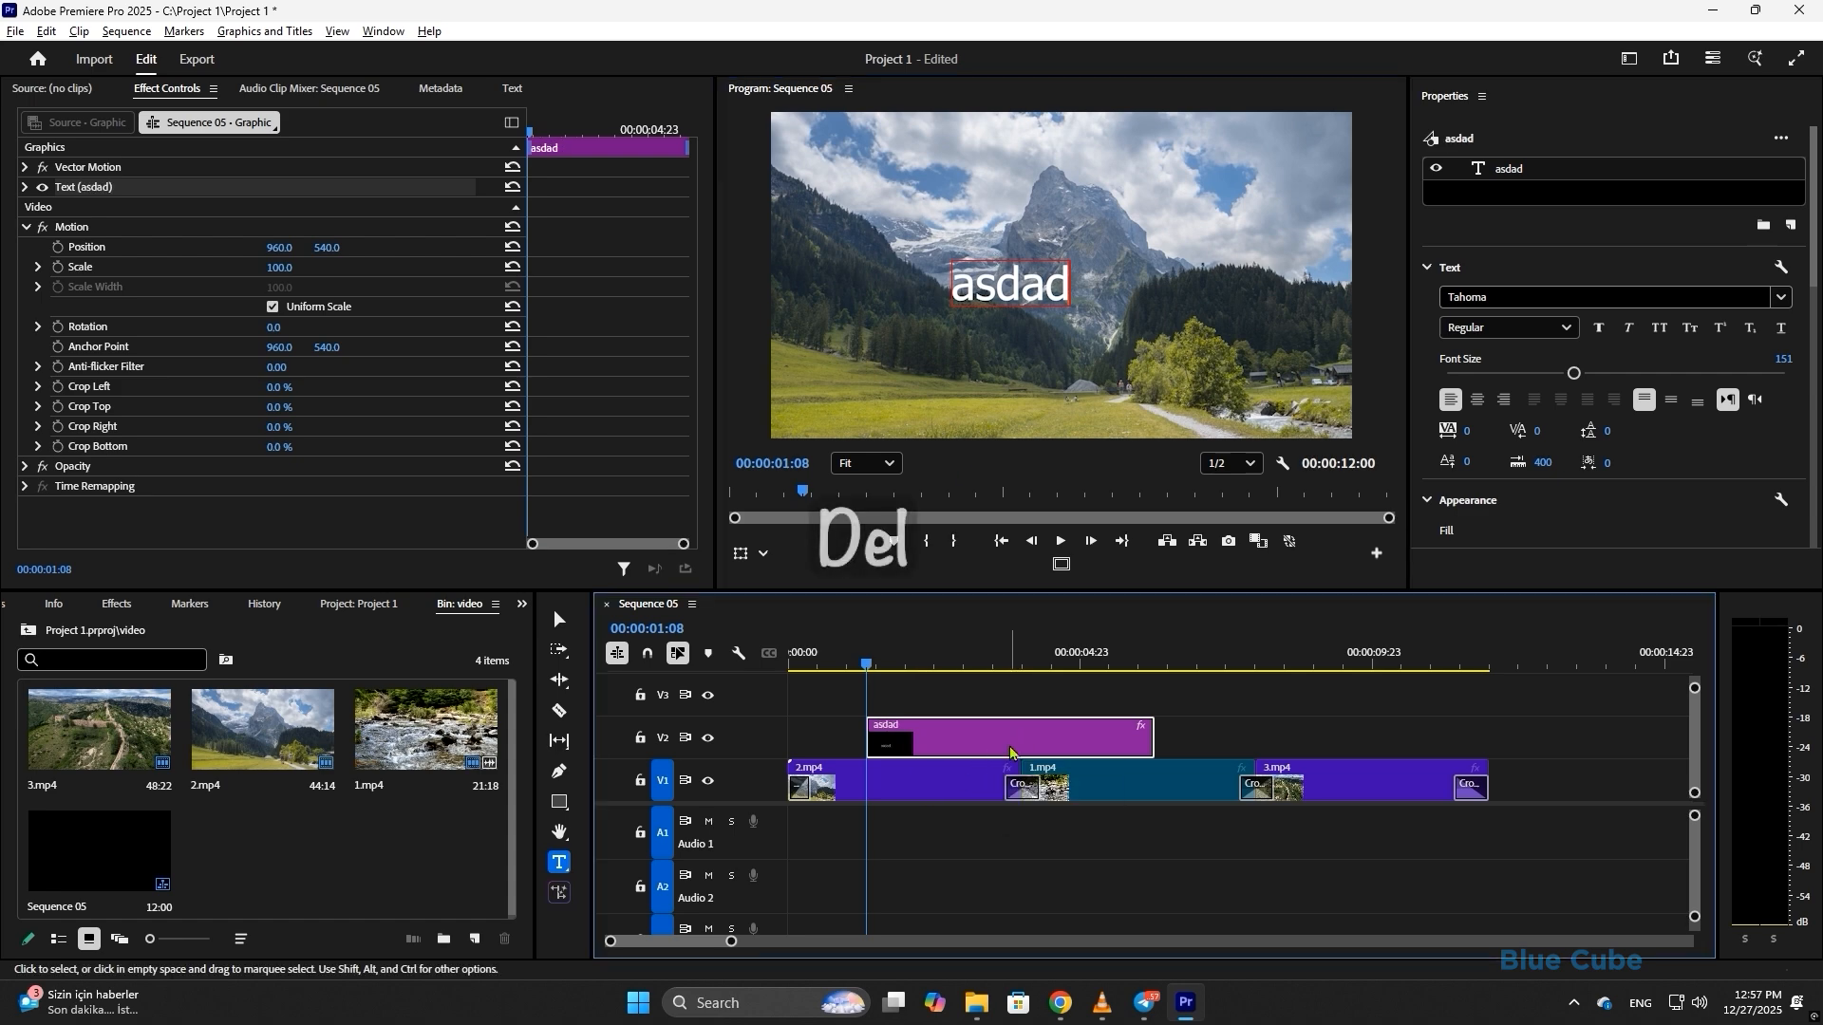
key(Delete)
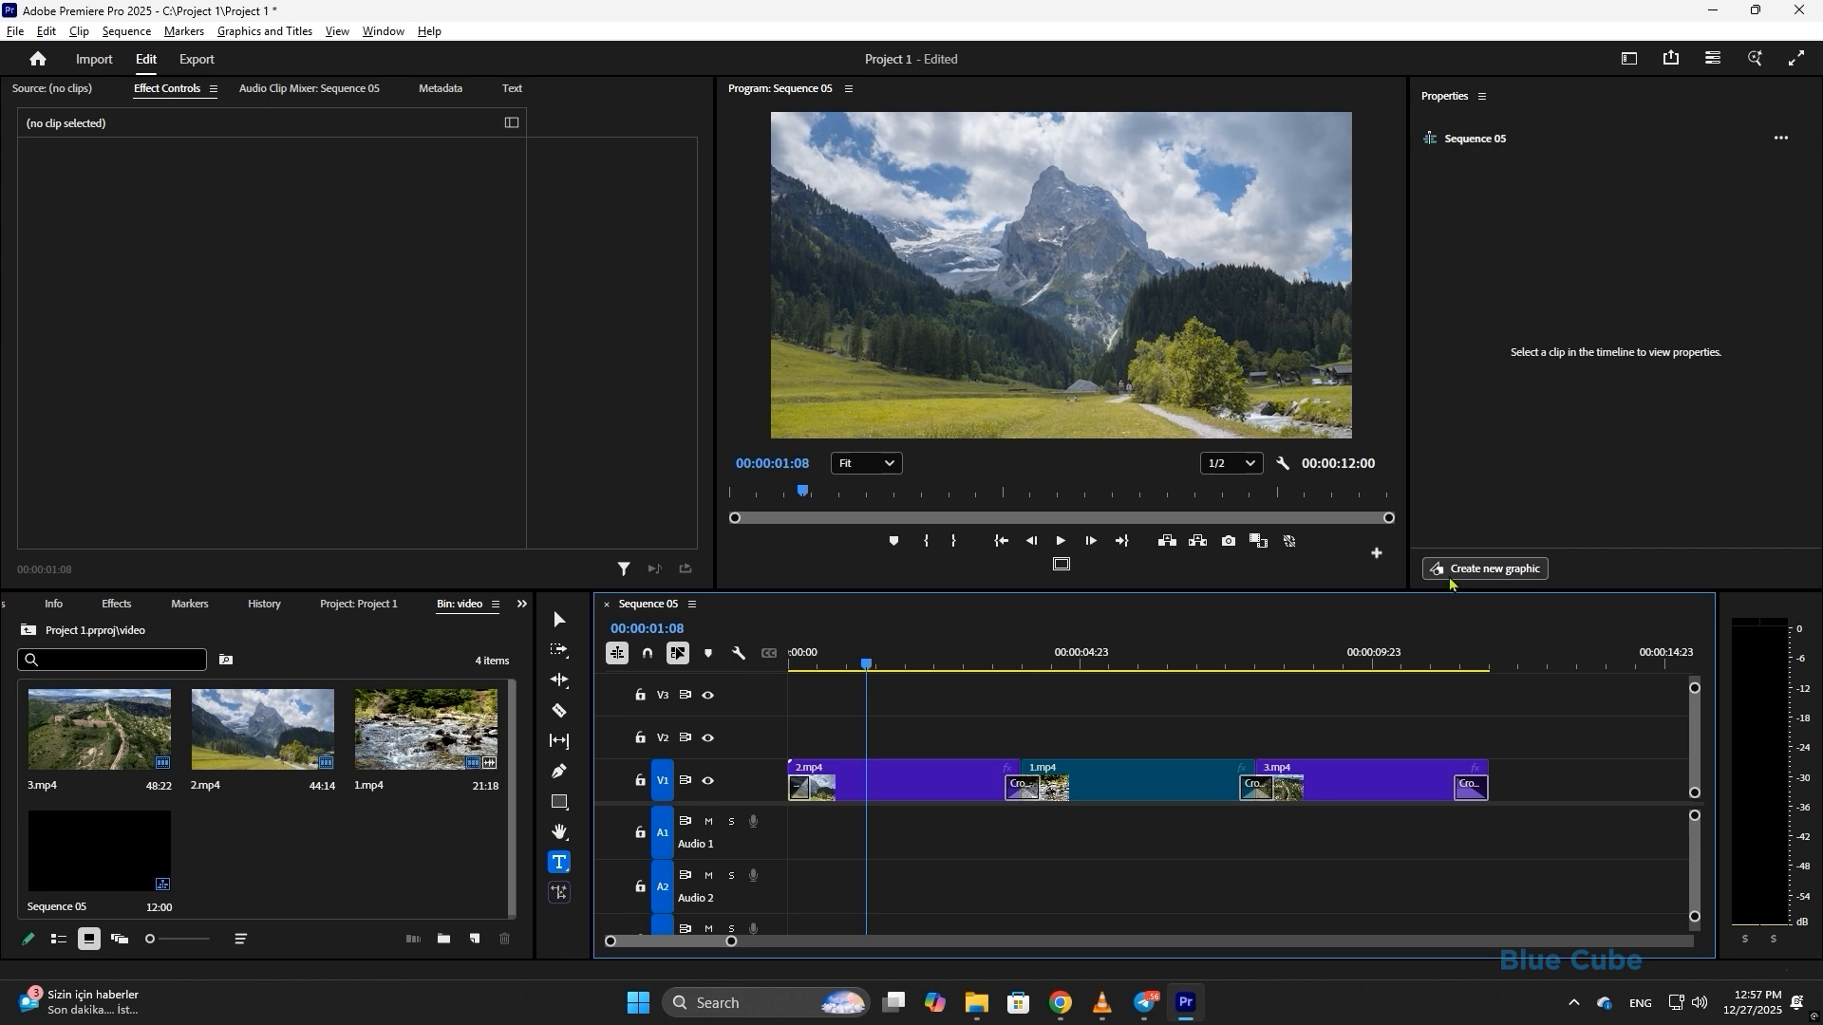
- Add a new horizontal text graphic on V2 and replace its placeholder text with 'Mountain'
click(1481, 573)
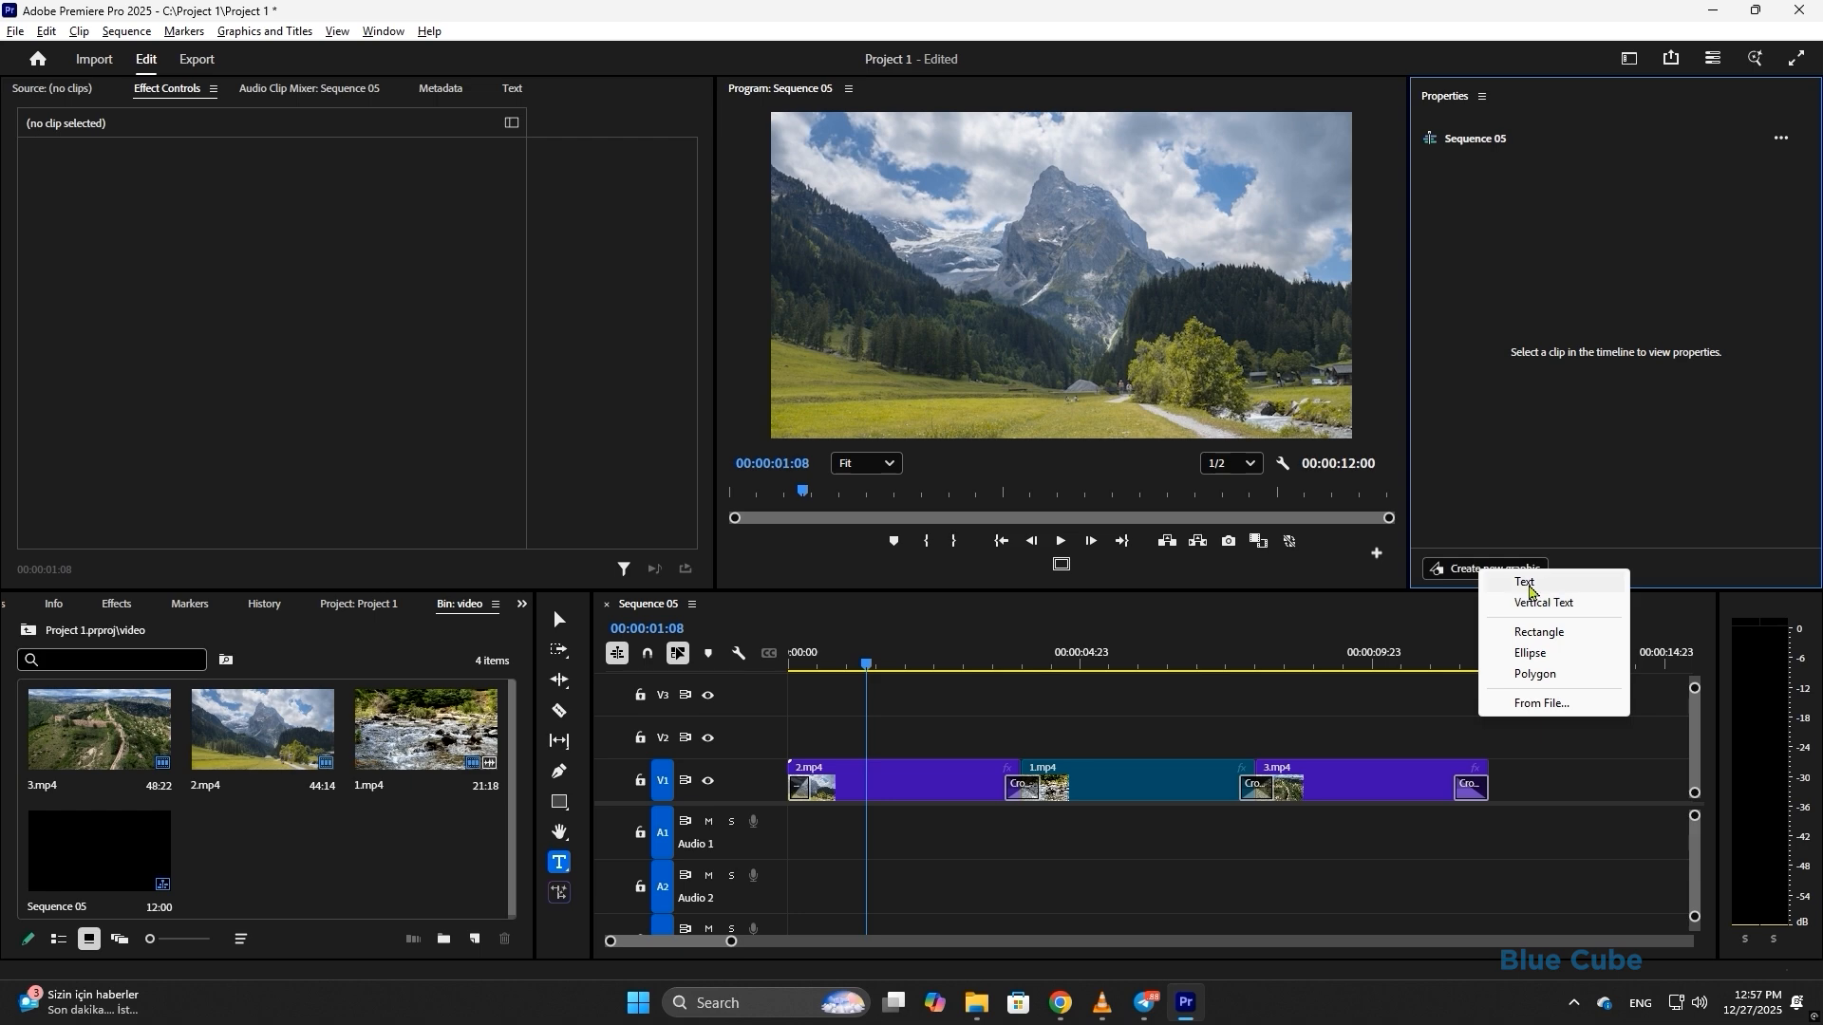
click(1530, 583)
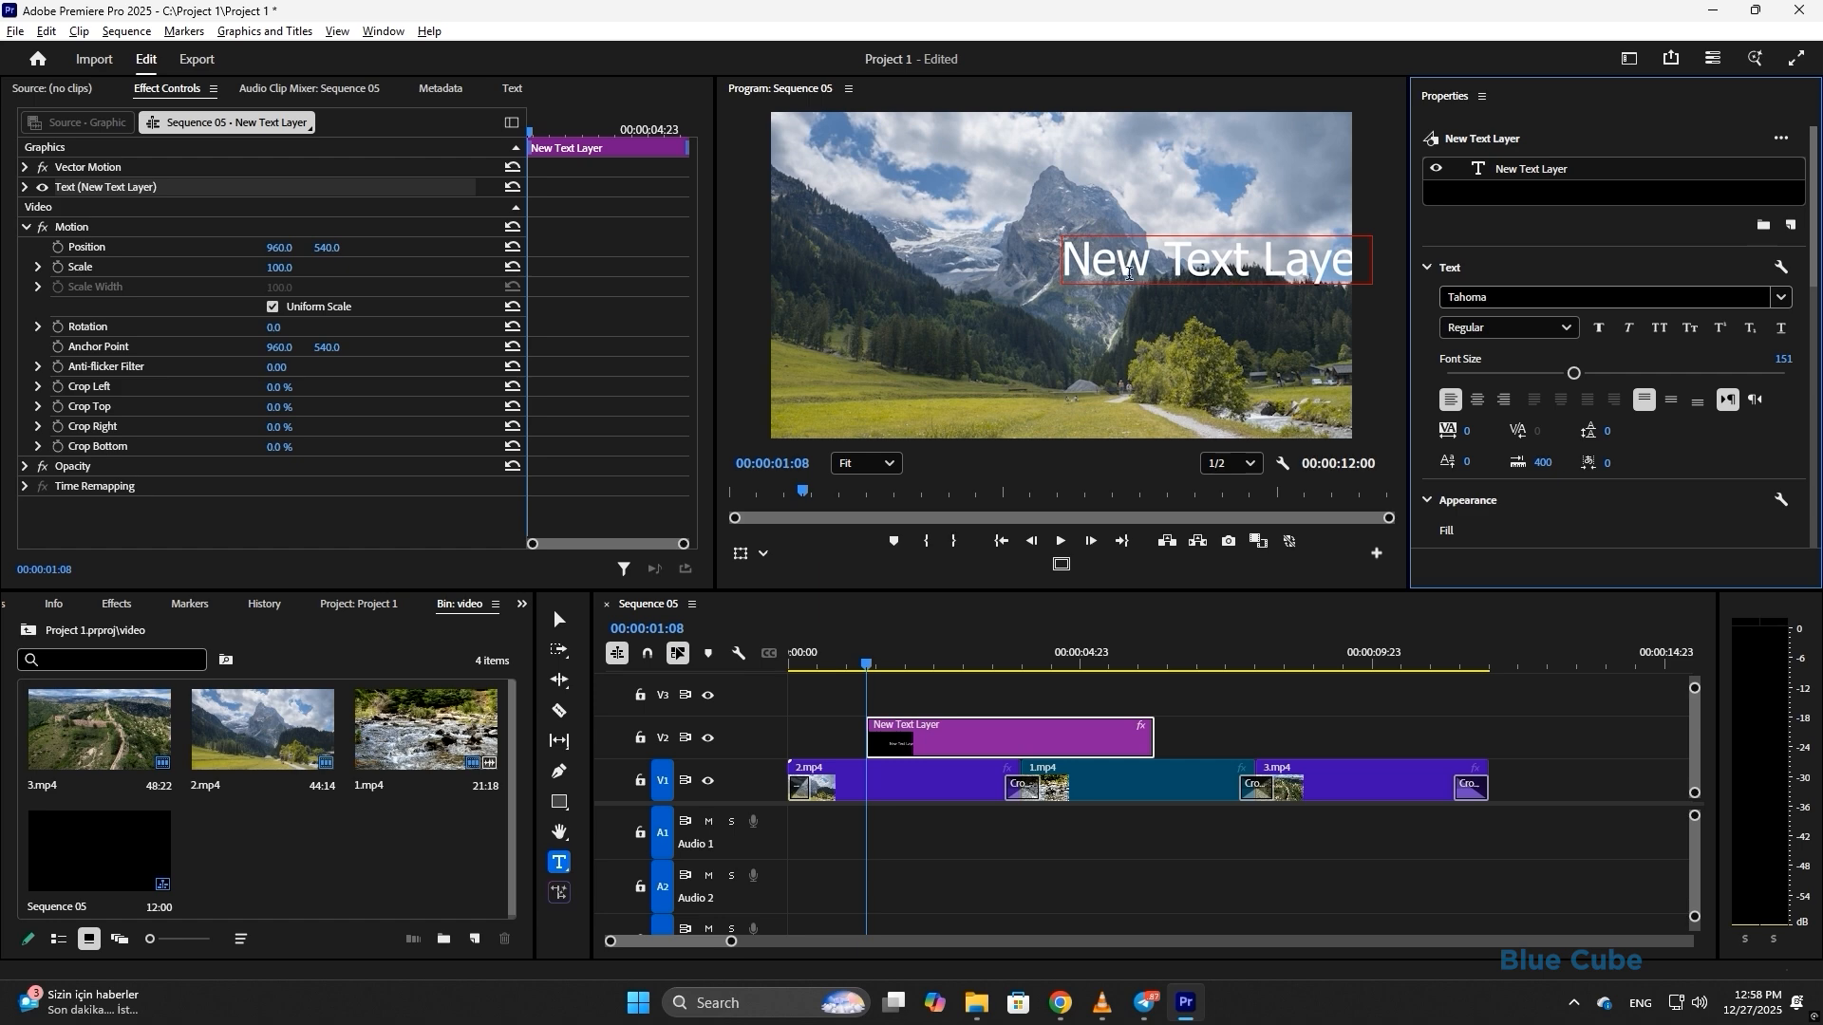
triple_click(1144, 271)
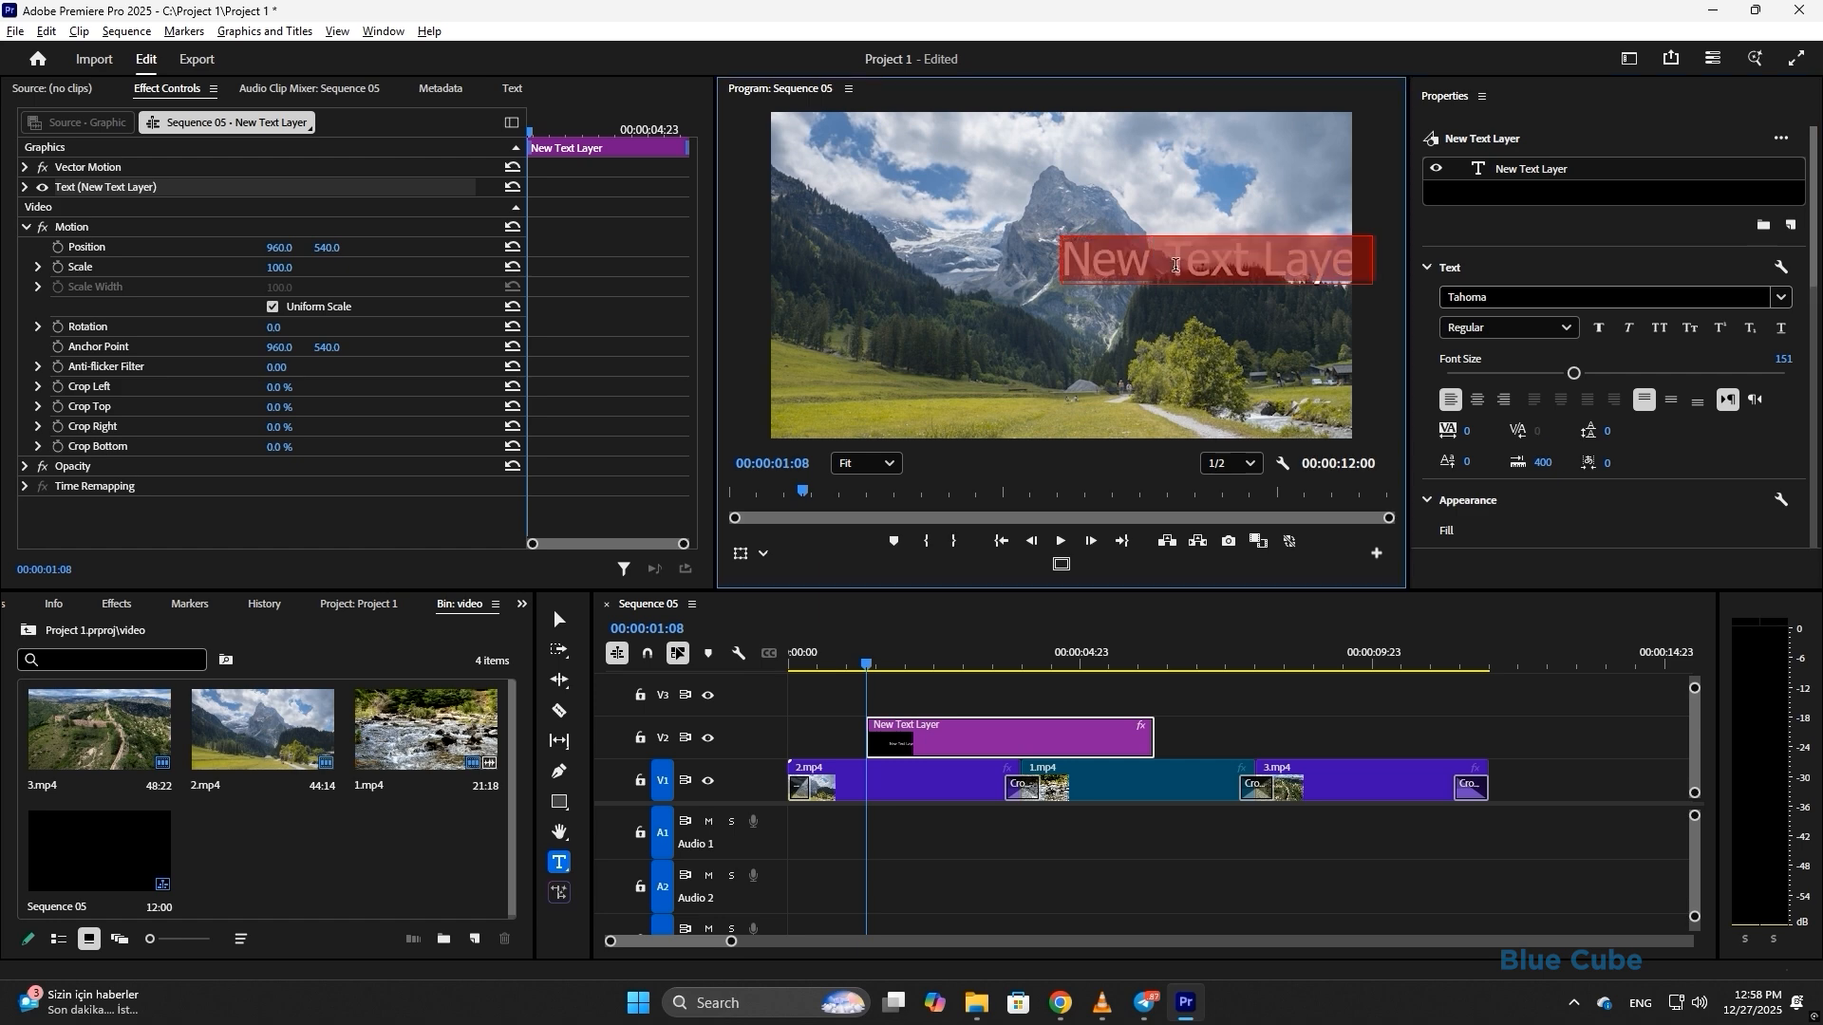
text(sdfffs)
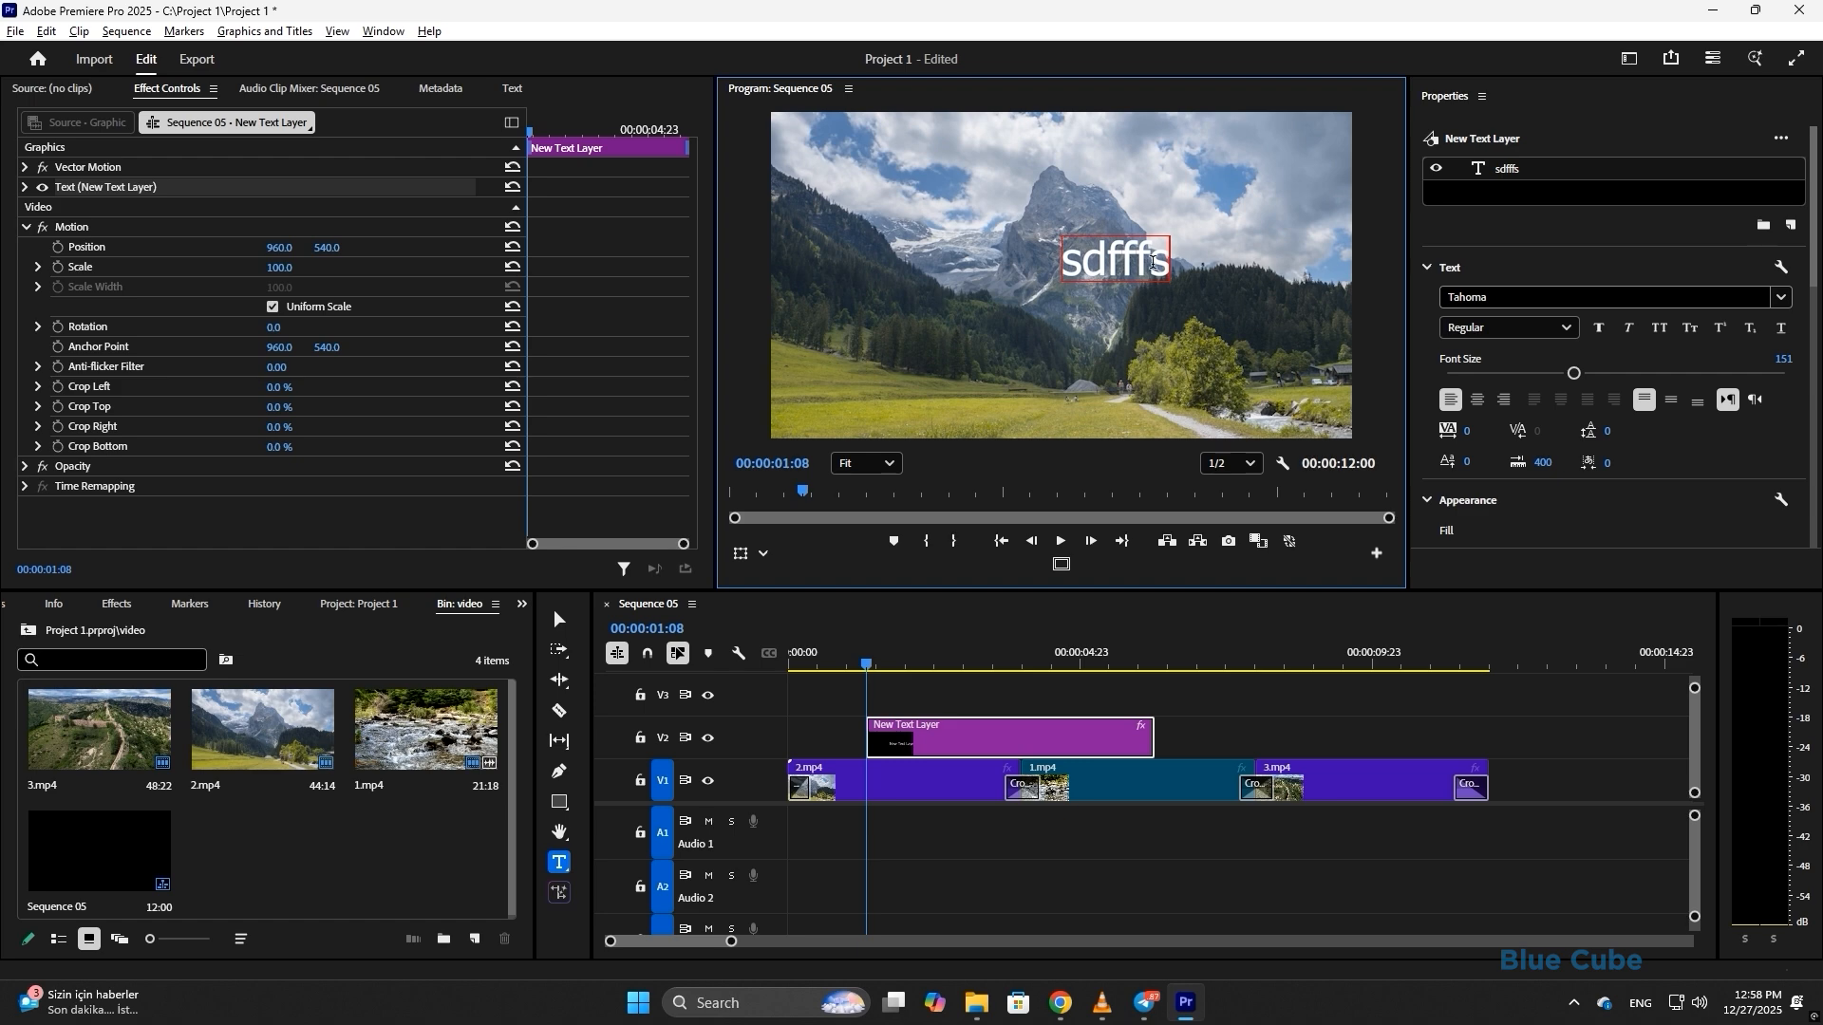
triple_click(1132, 265)
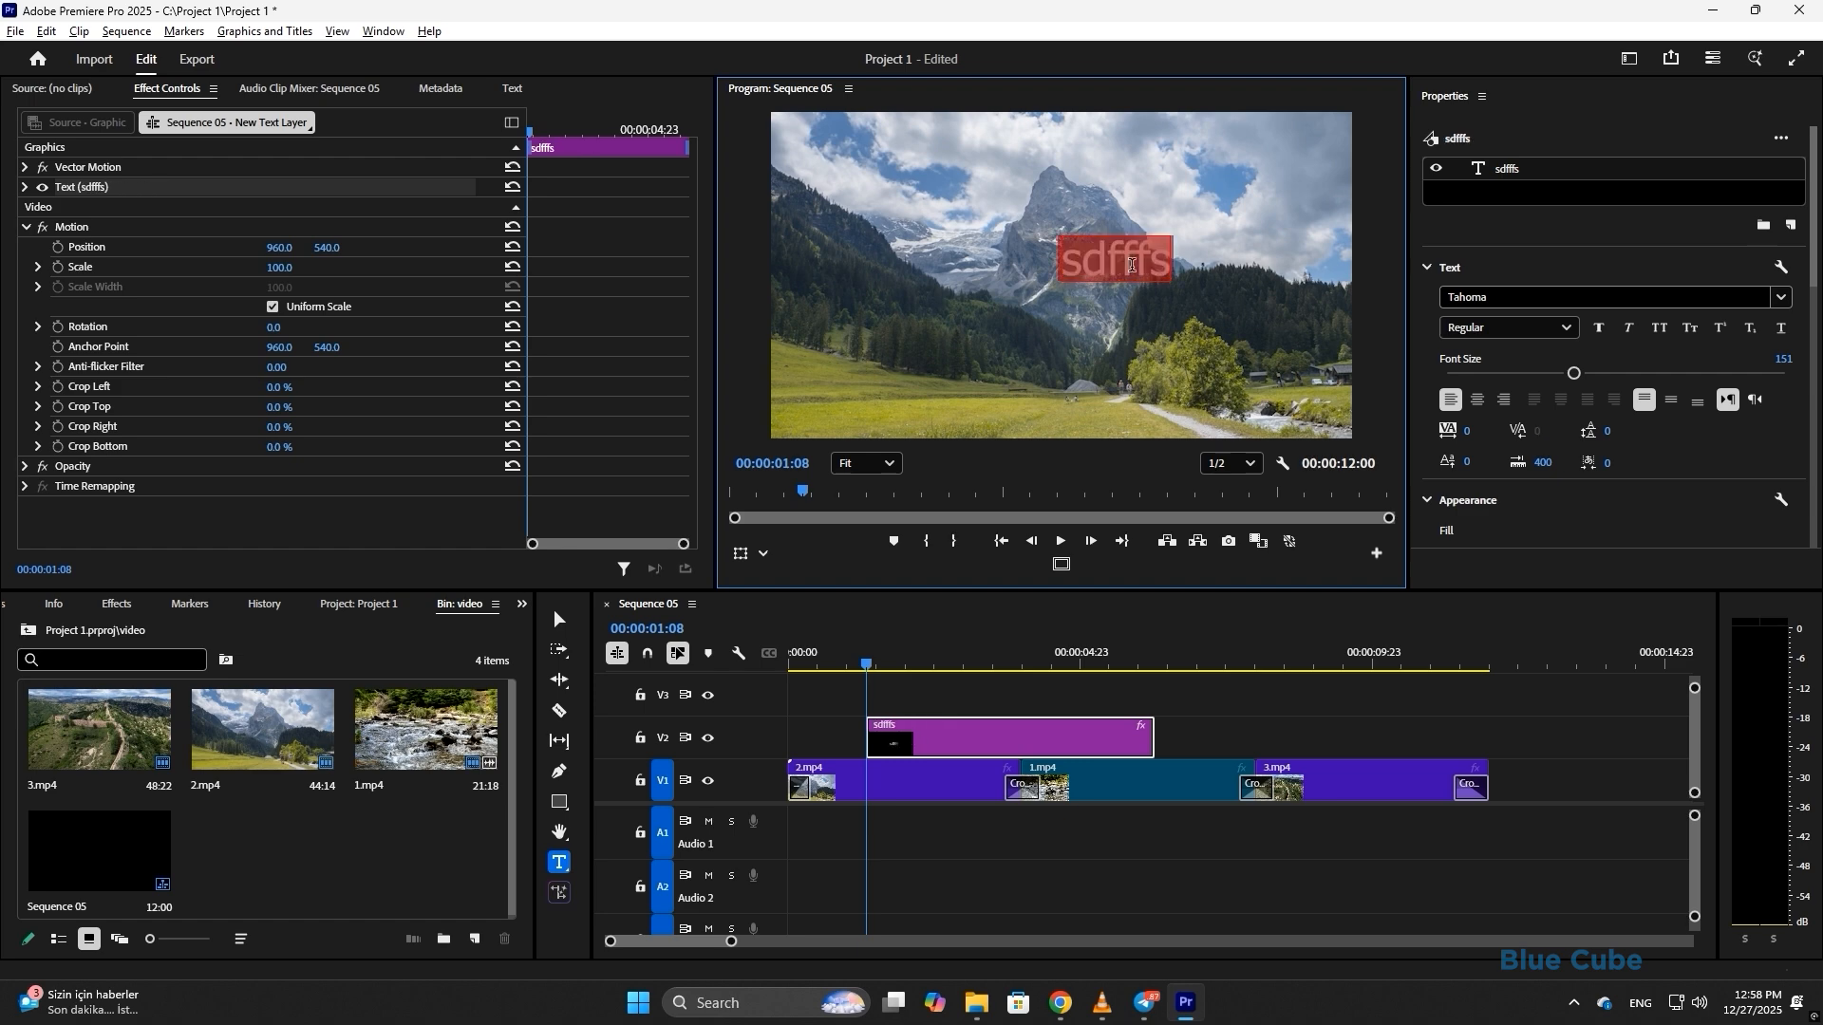
text(Mountain)
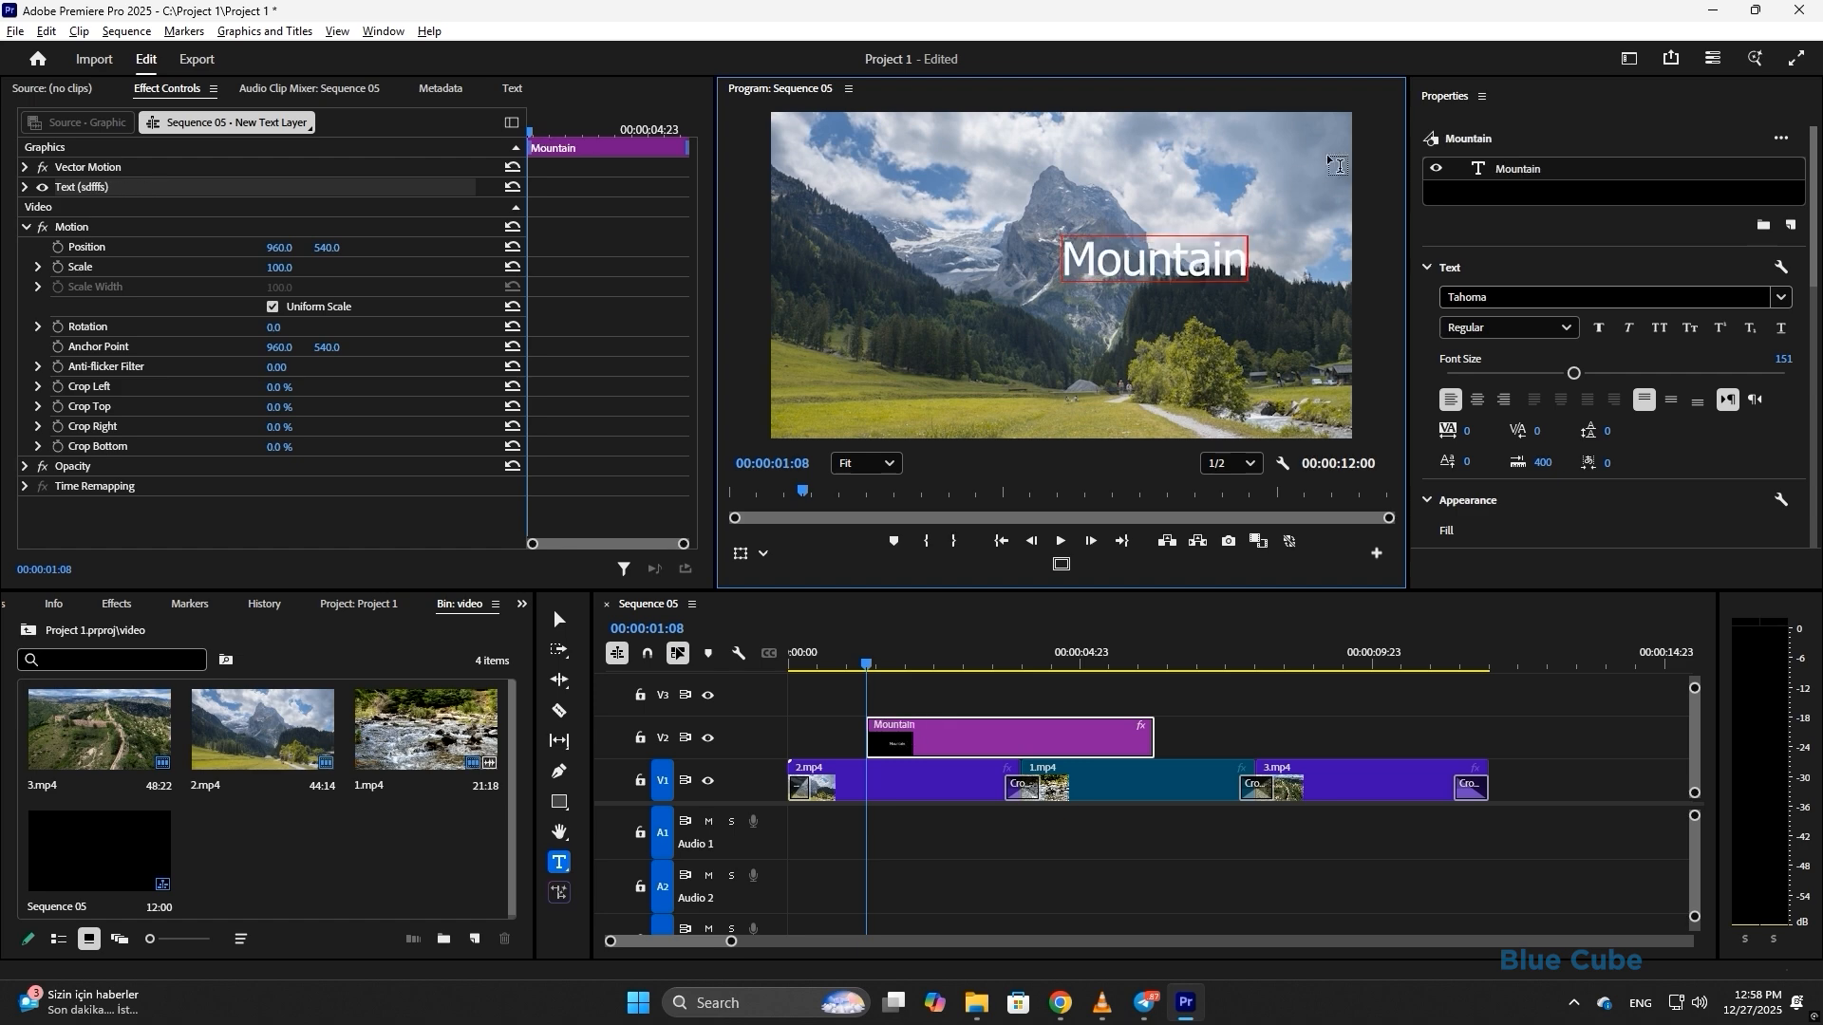
click(1517, 175)
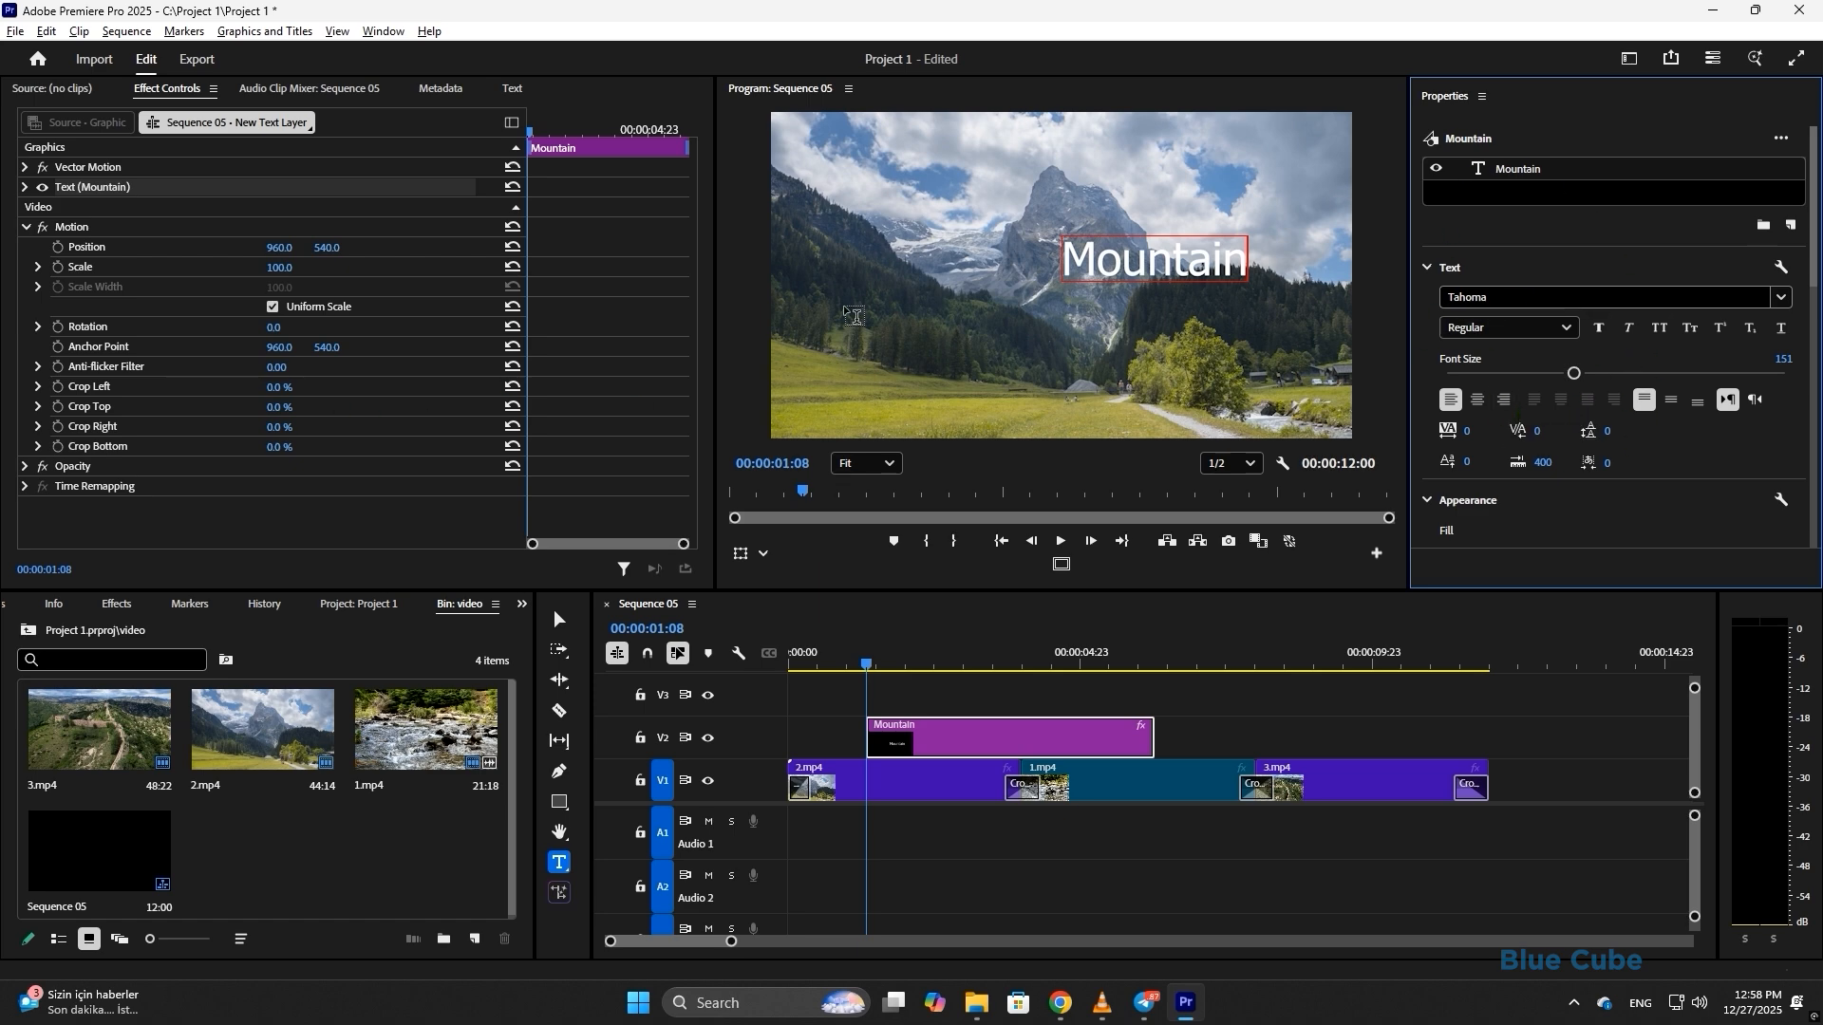
click(24, 188)
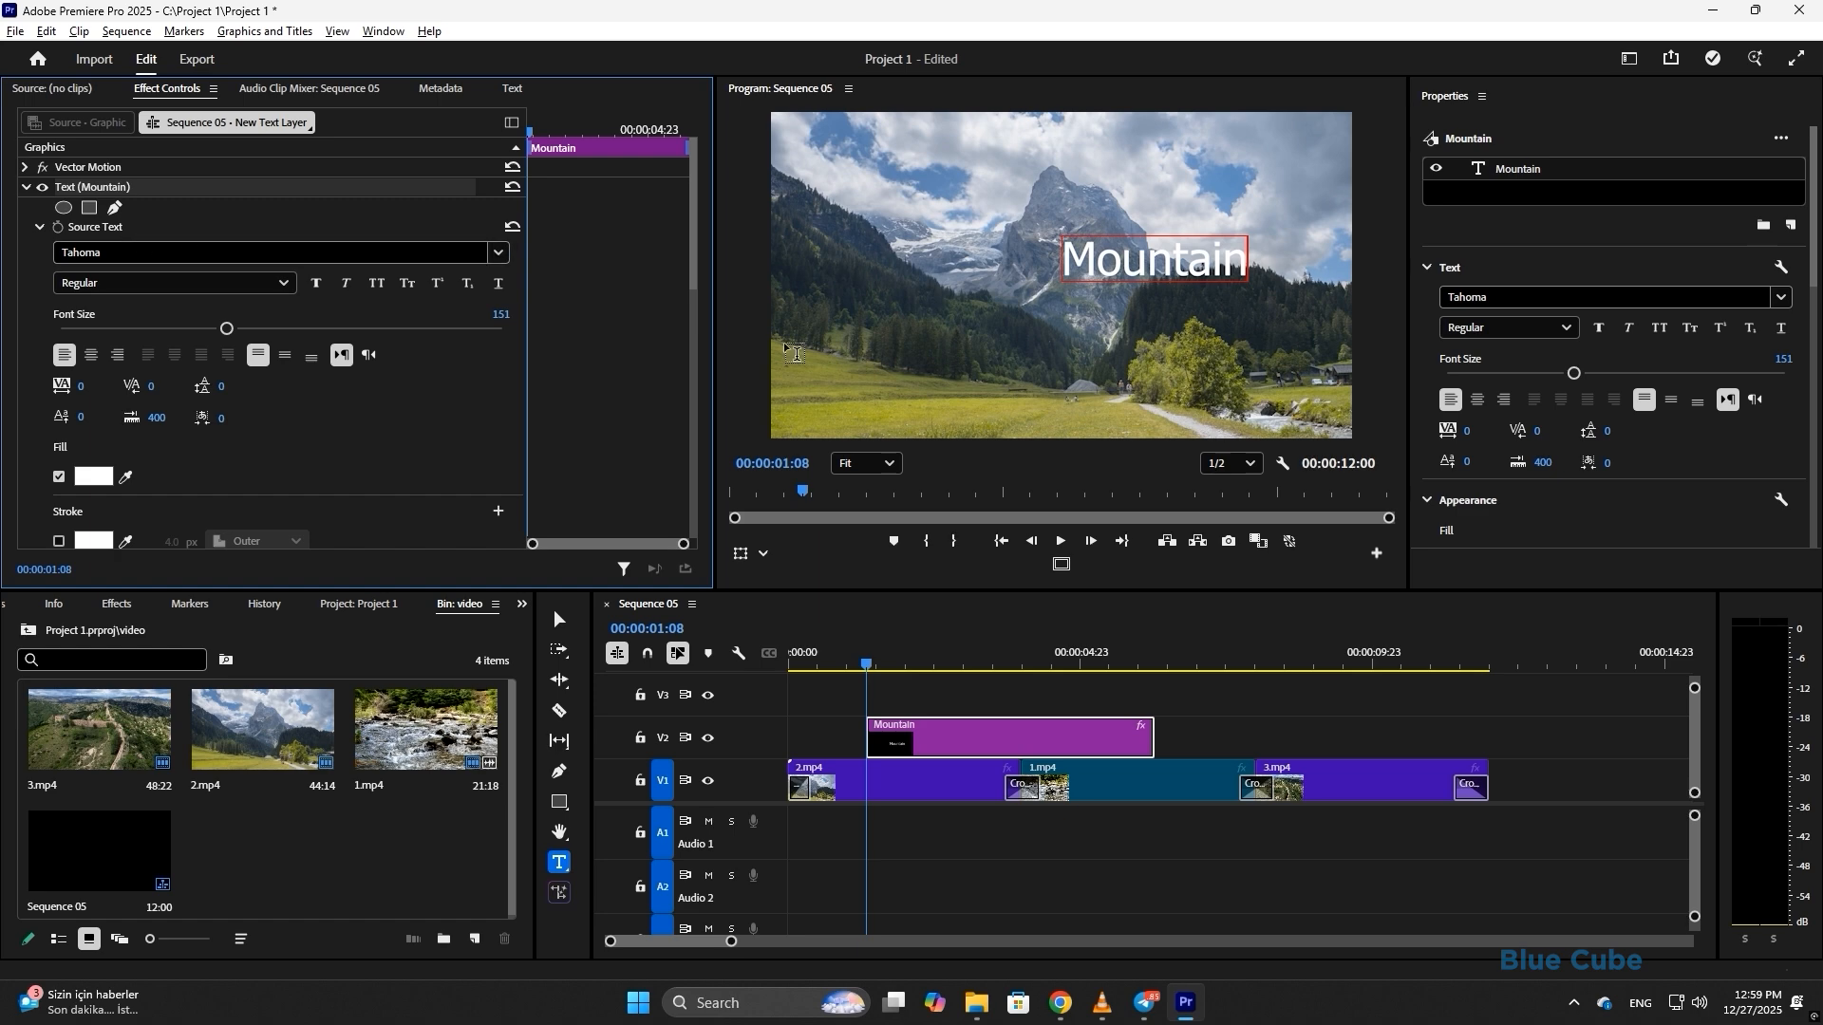
click(25, 188)
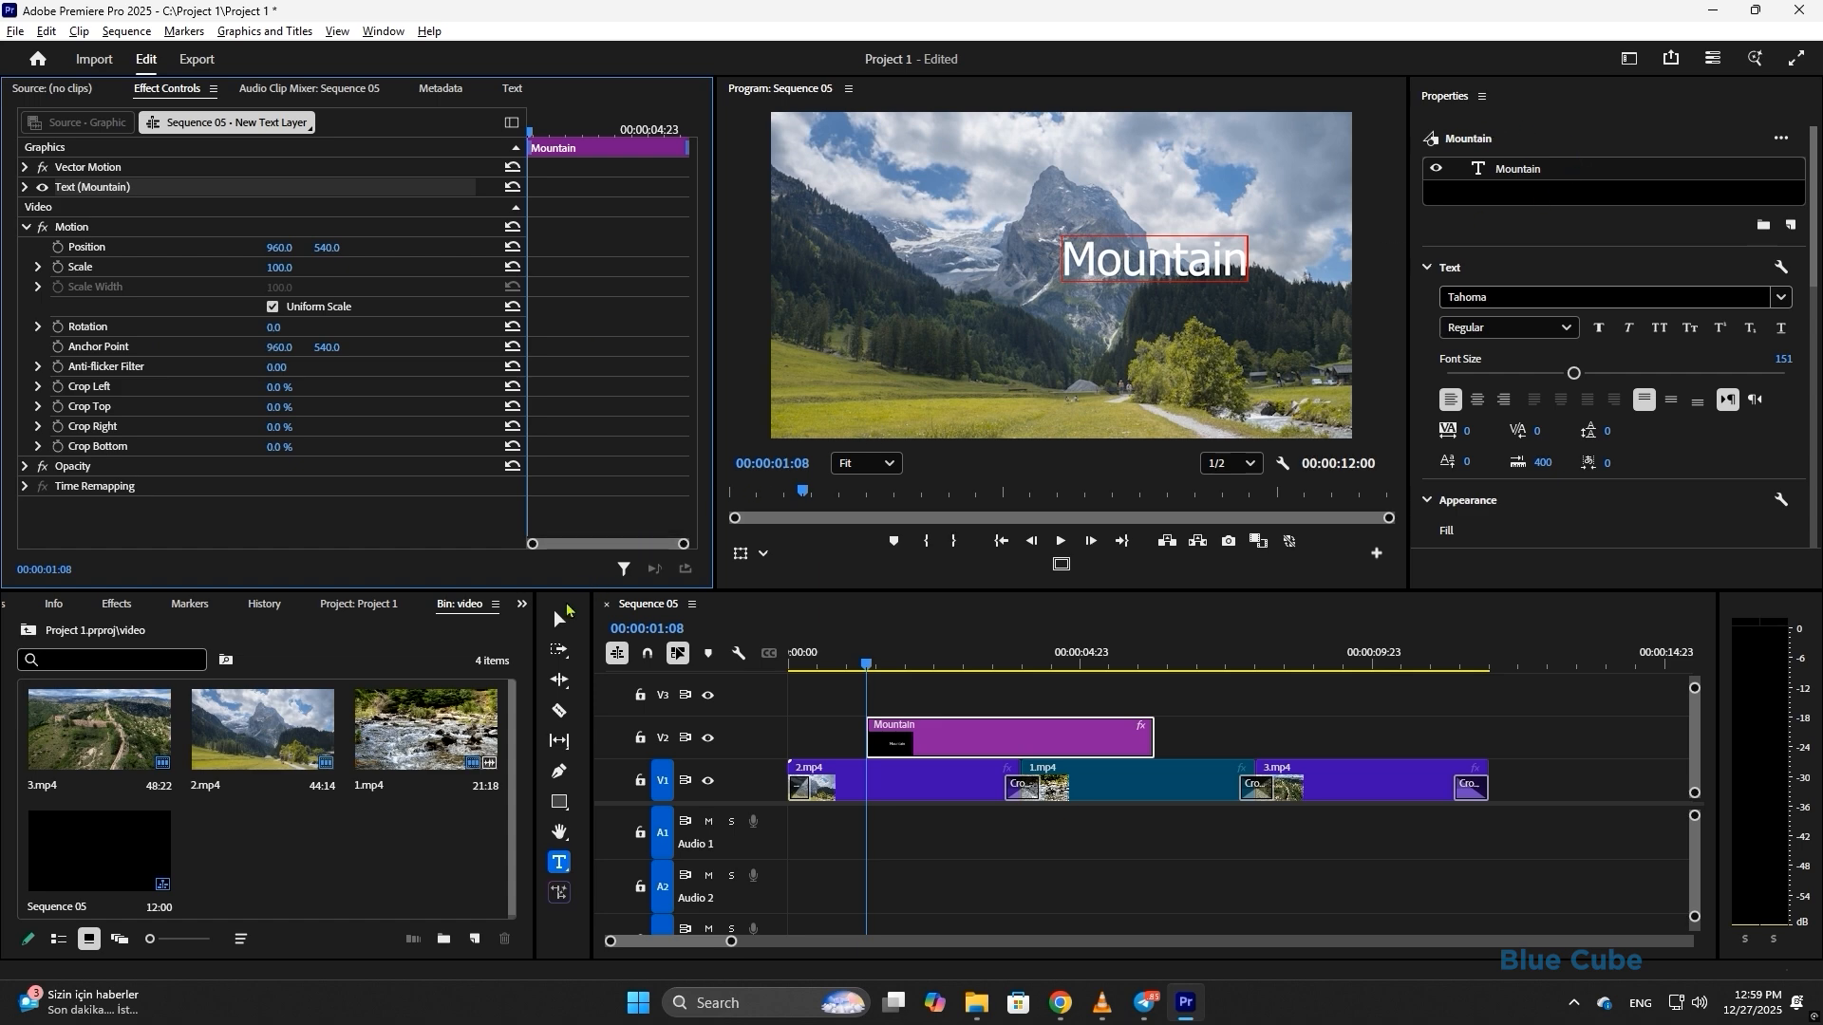
- Move the Mountain title toward the centre, enlarge it to font size 206, and set it in Gotham Bold
click(559, 620)
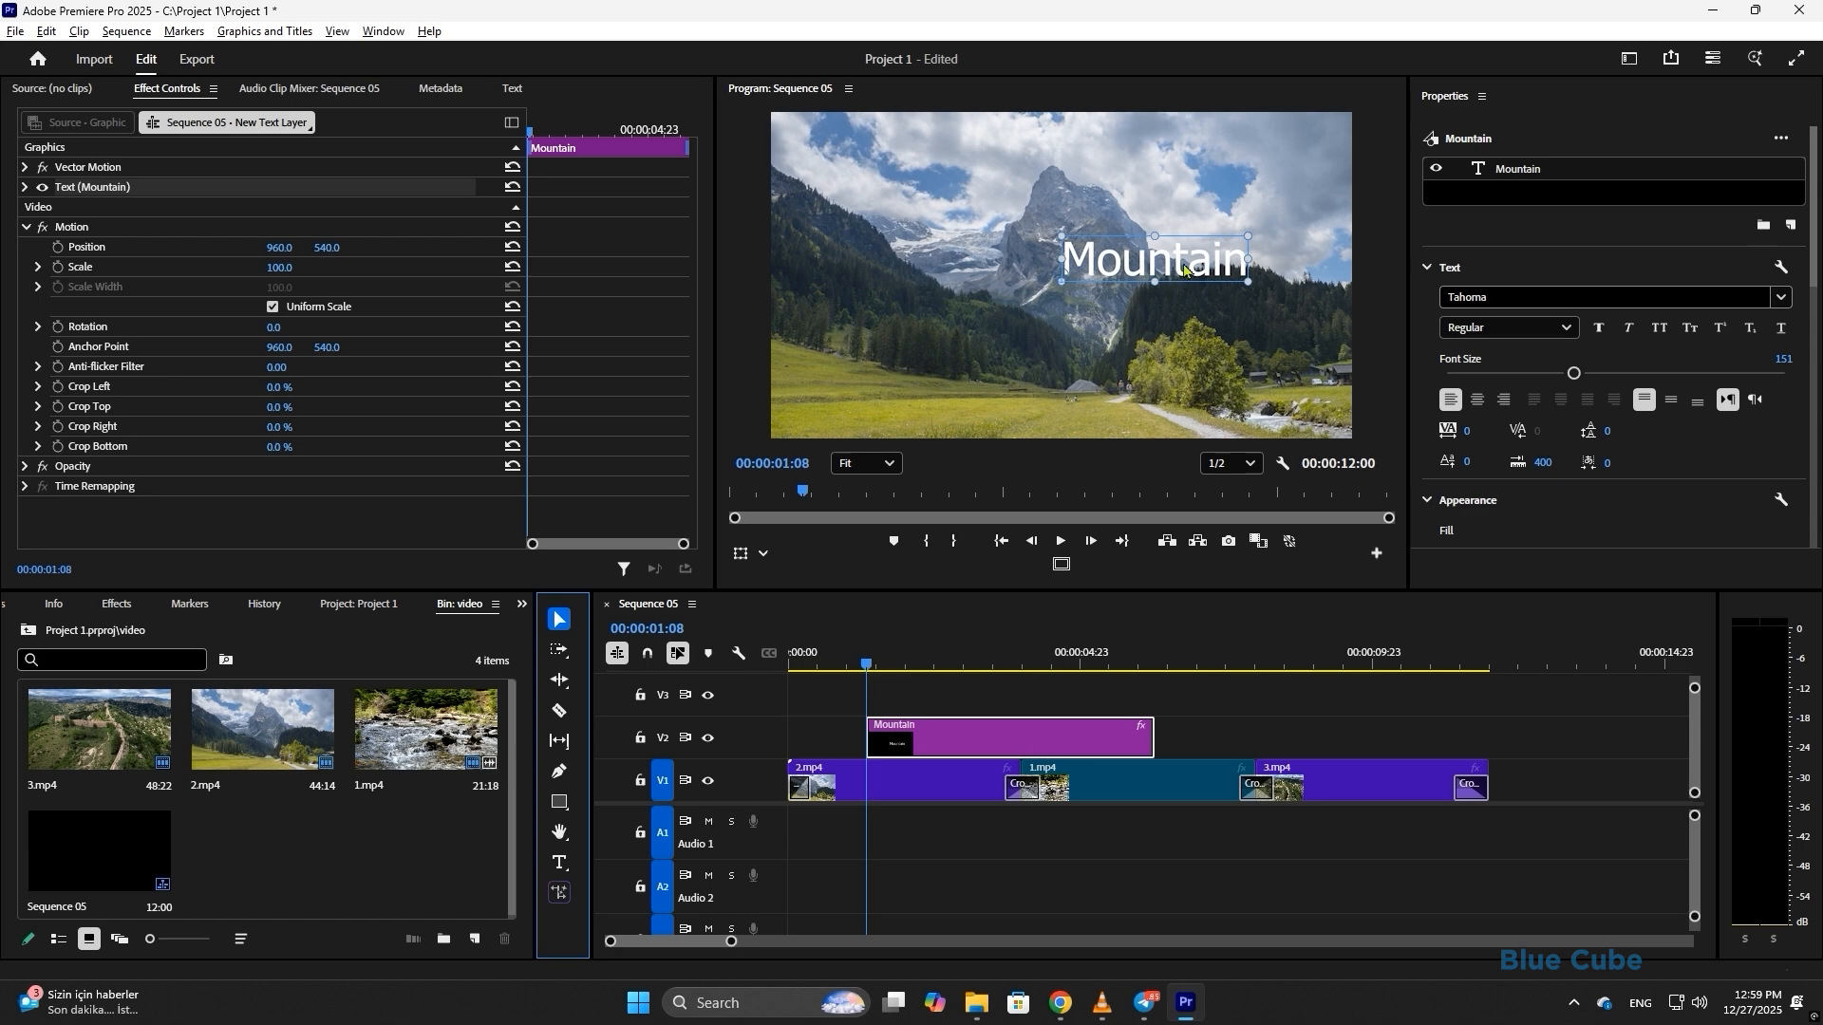
drag(1191, 264, 1082, 293)
drag(1574, 376, 1619, 380)
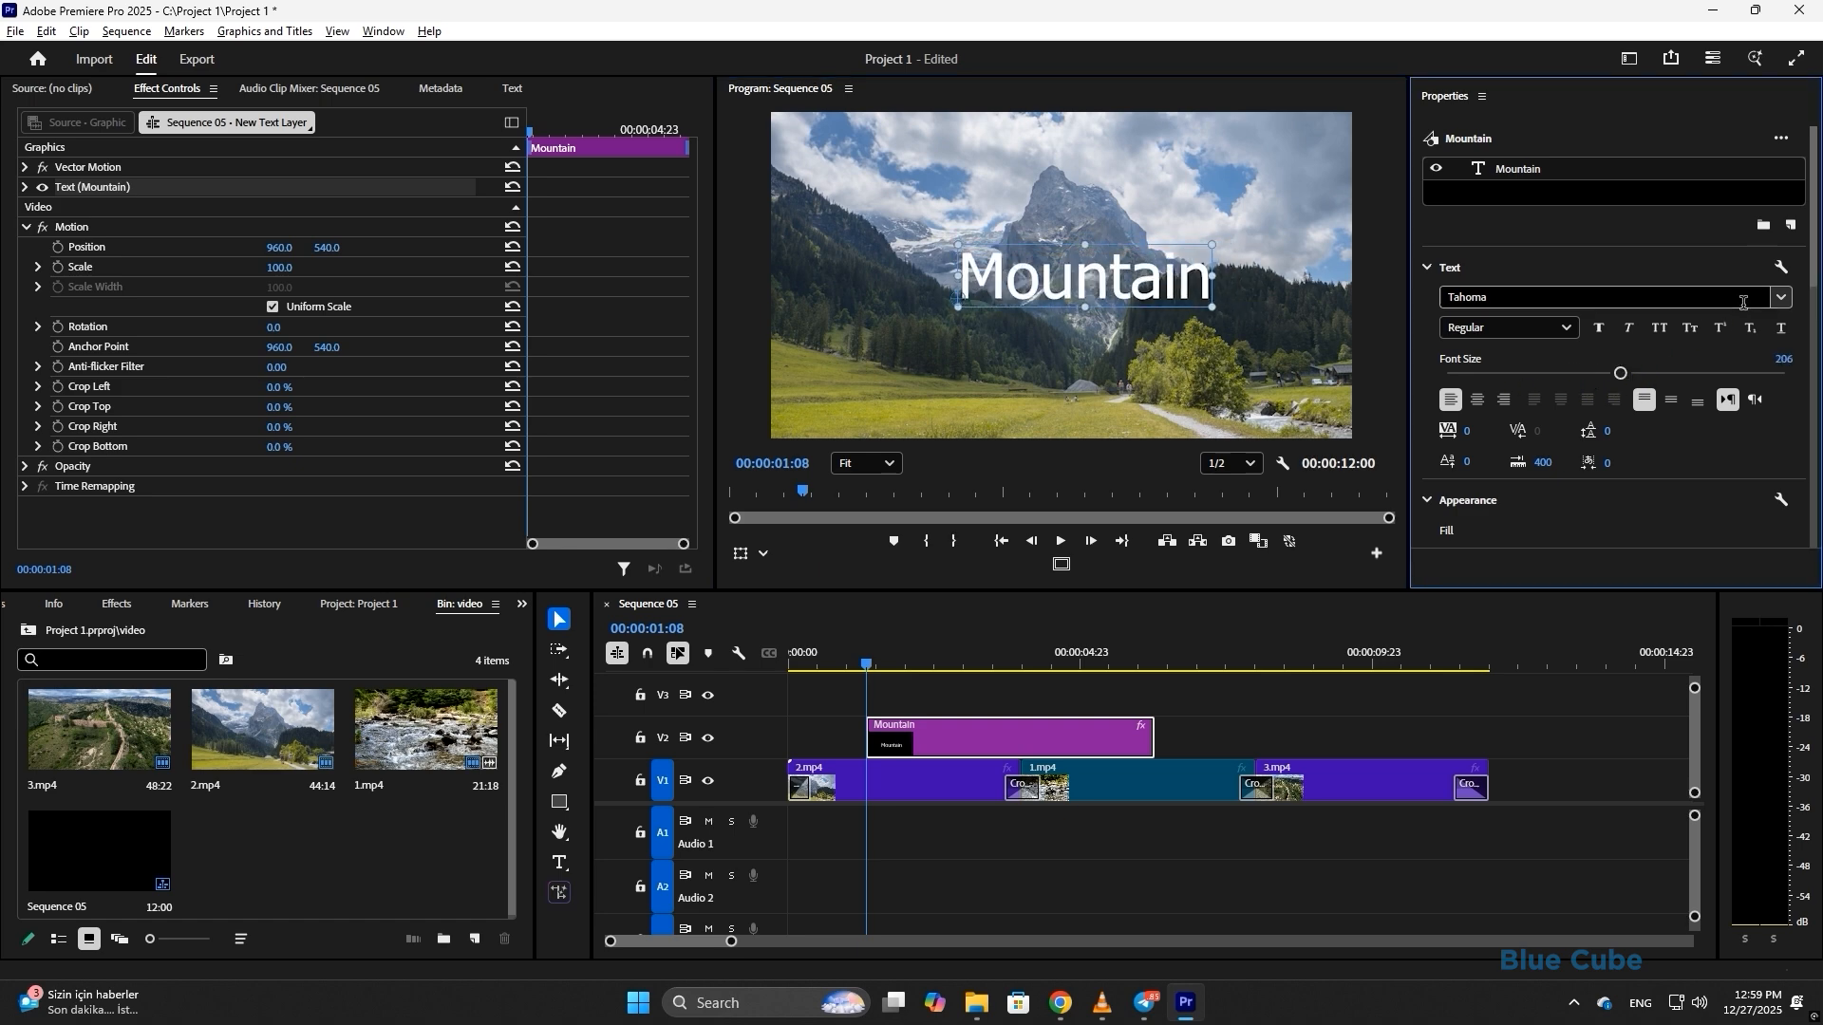
click(1781, 297)
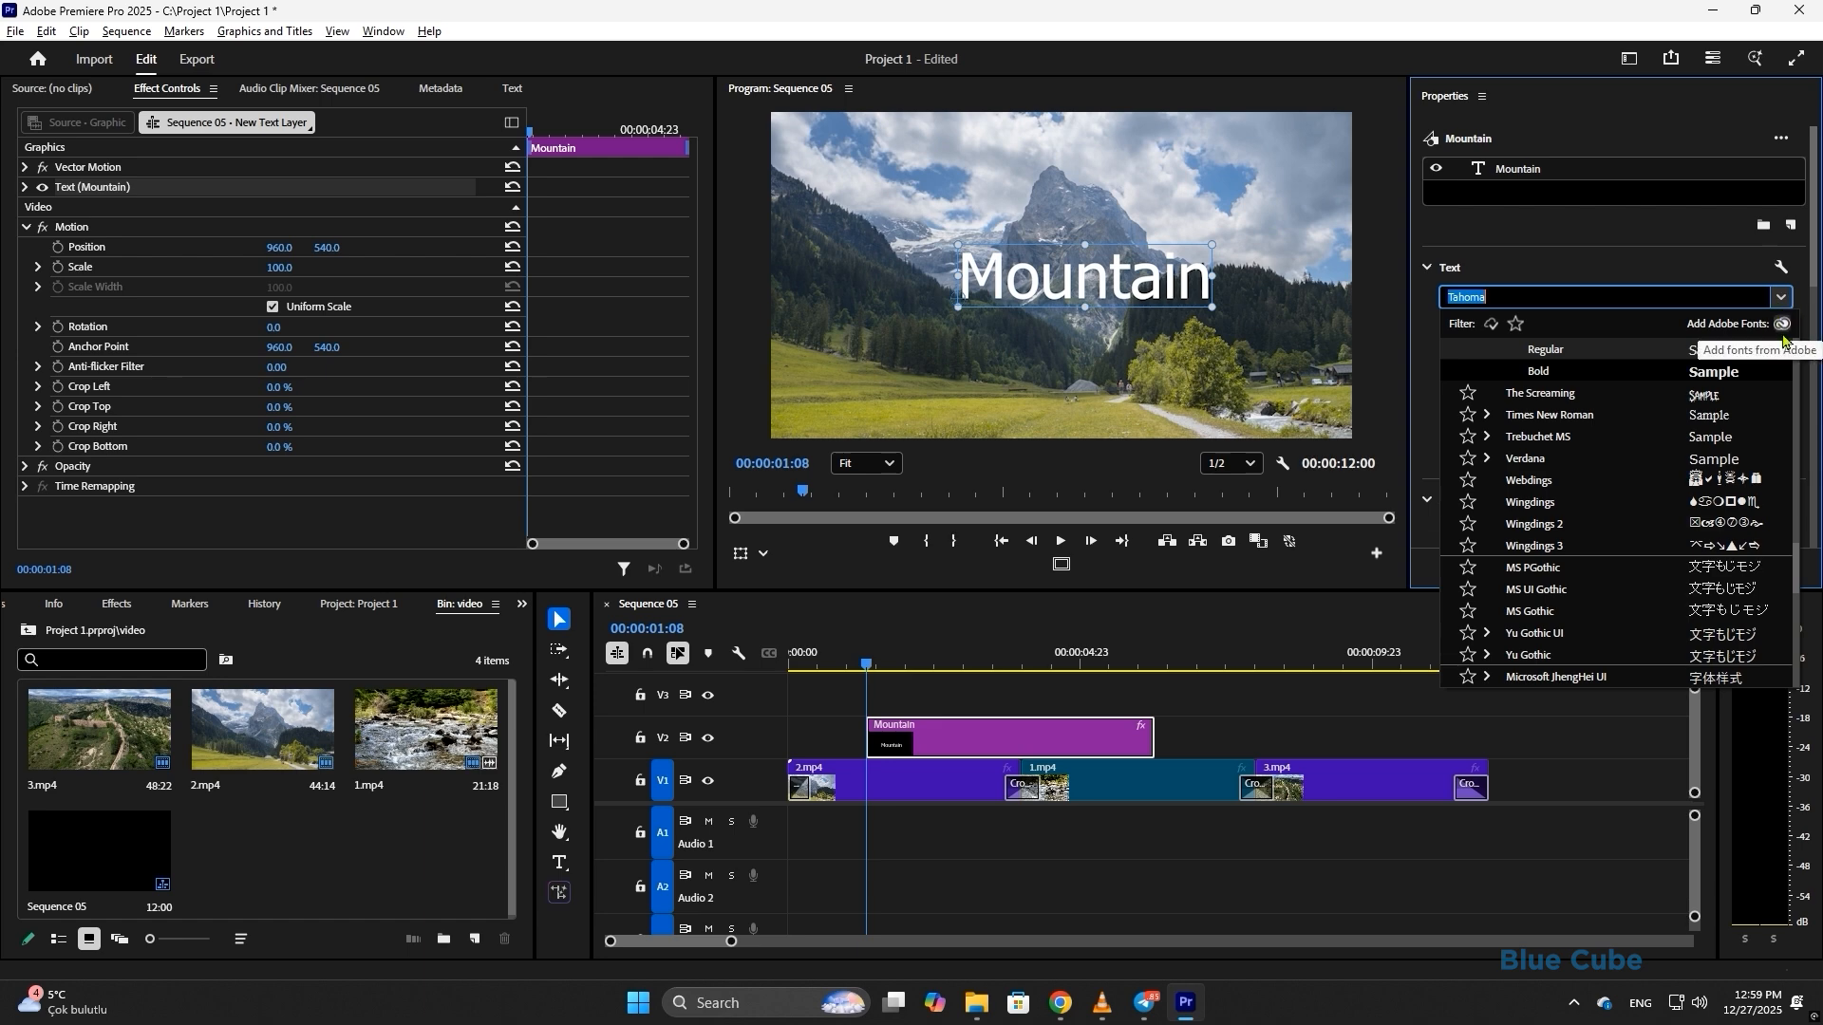
key(Down)
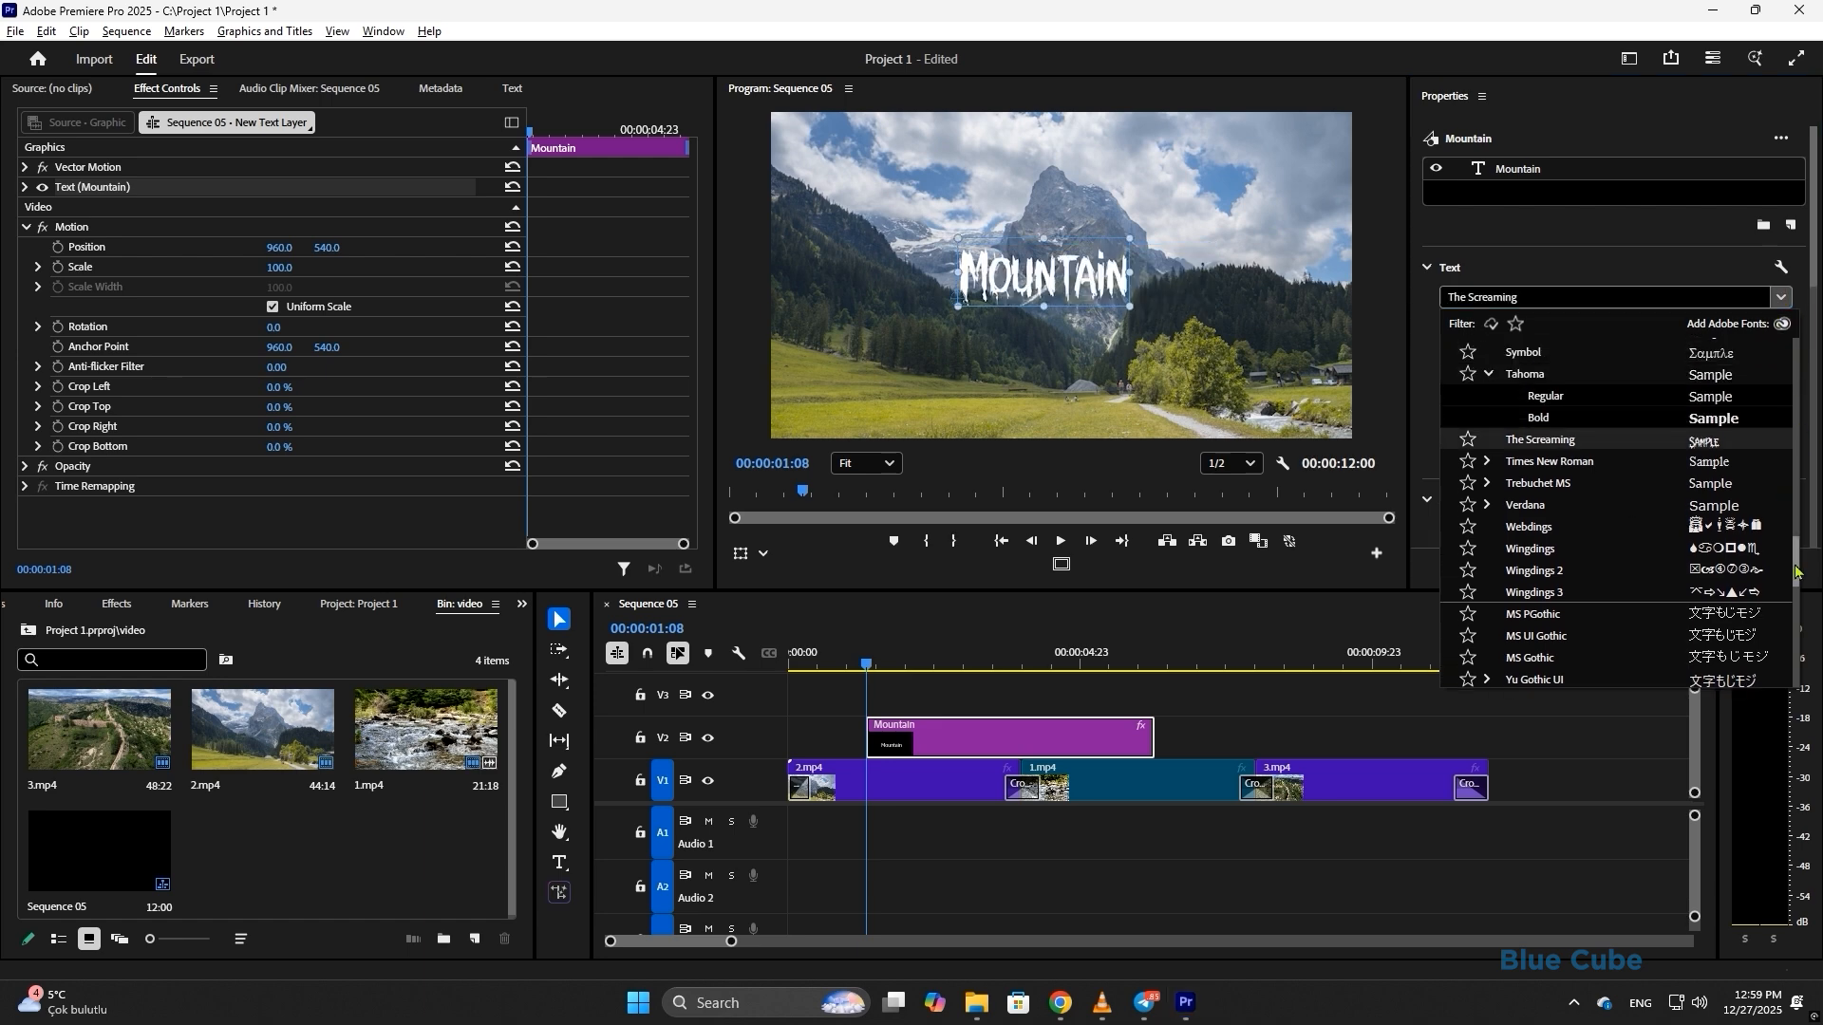
drag(1795, 574, 1793, 429)
click(1533, 537)
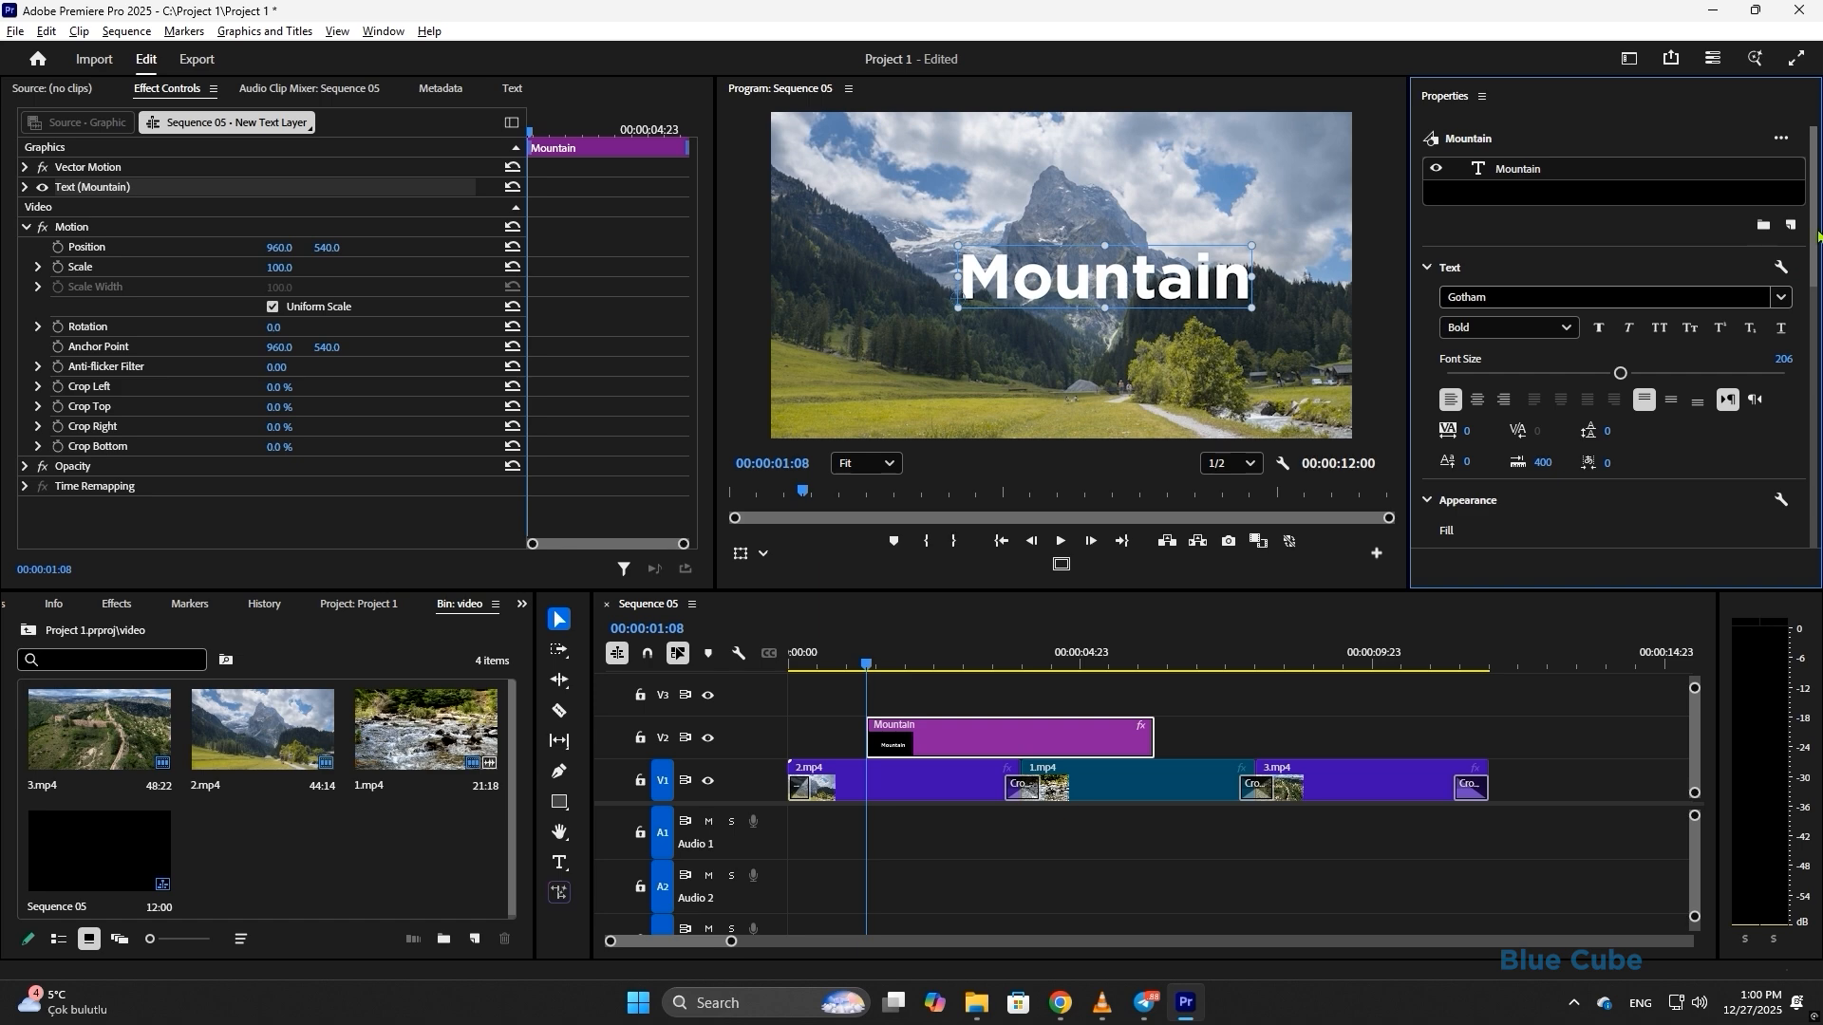
- Centre the Mountain title horizontally and vertically in the frame
scroll(1815, 245, down, 10)
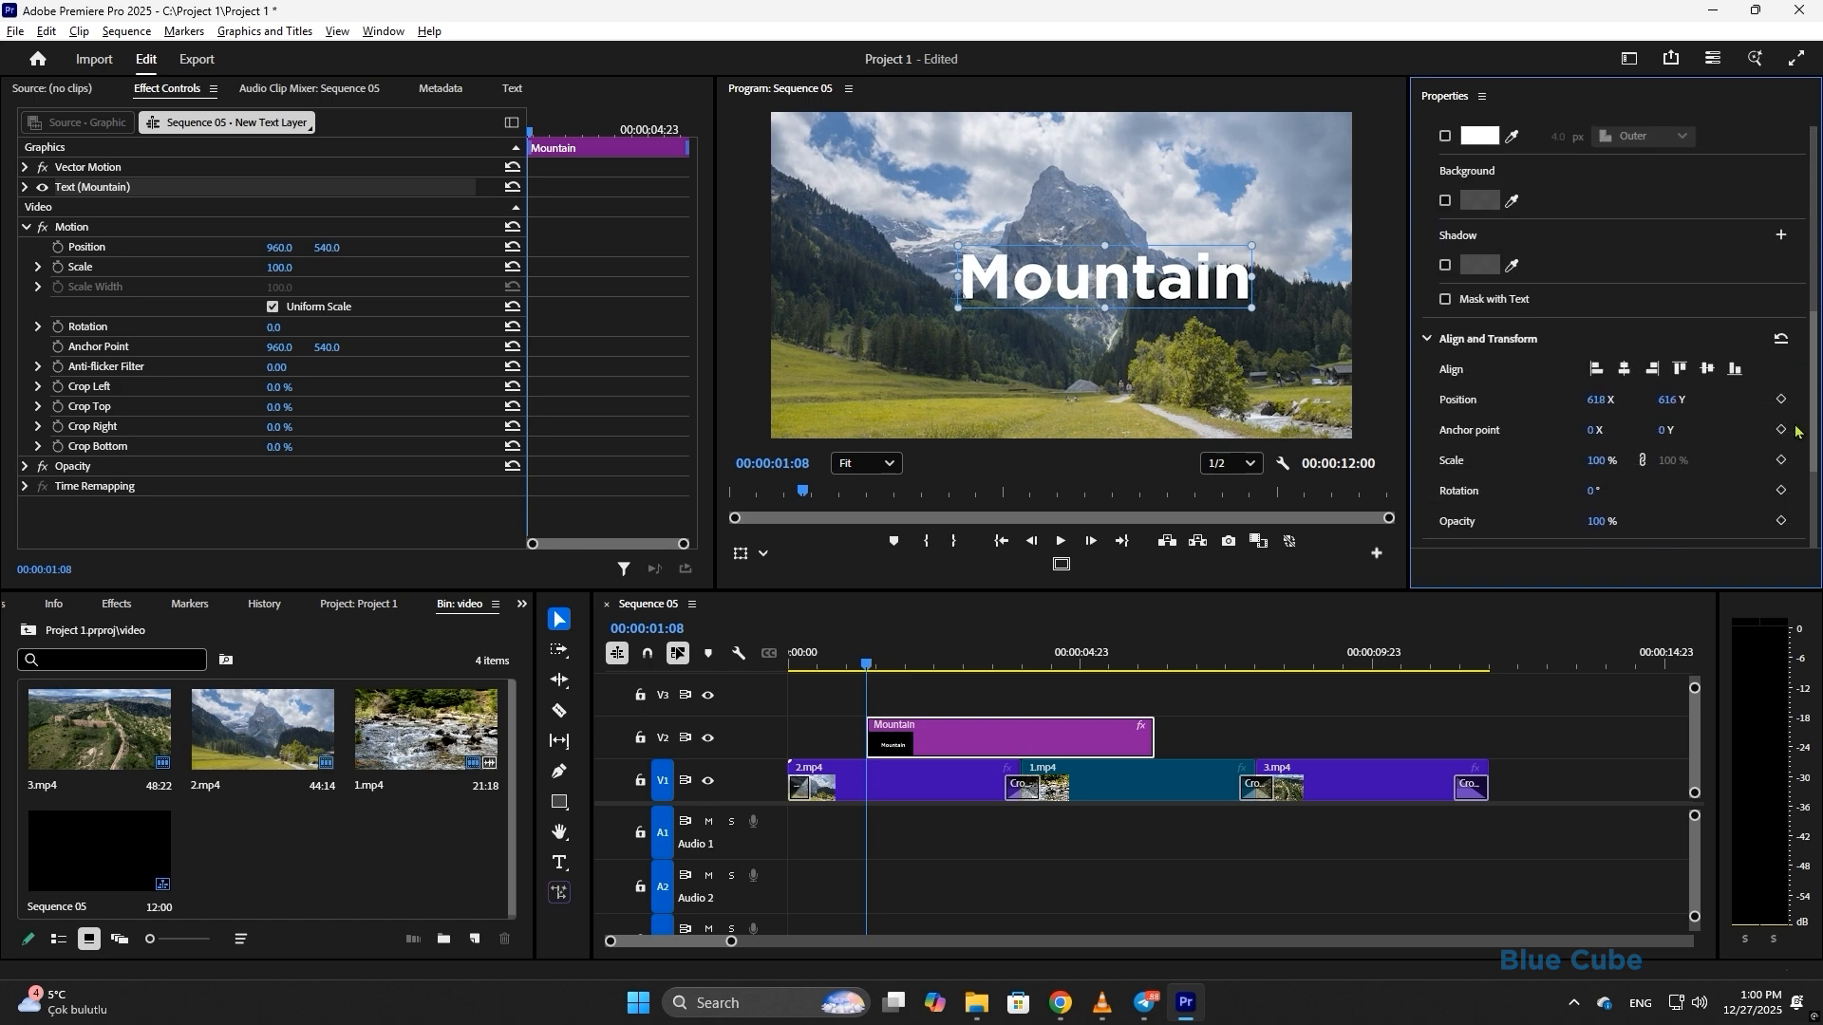
click(1622, 300)
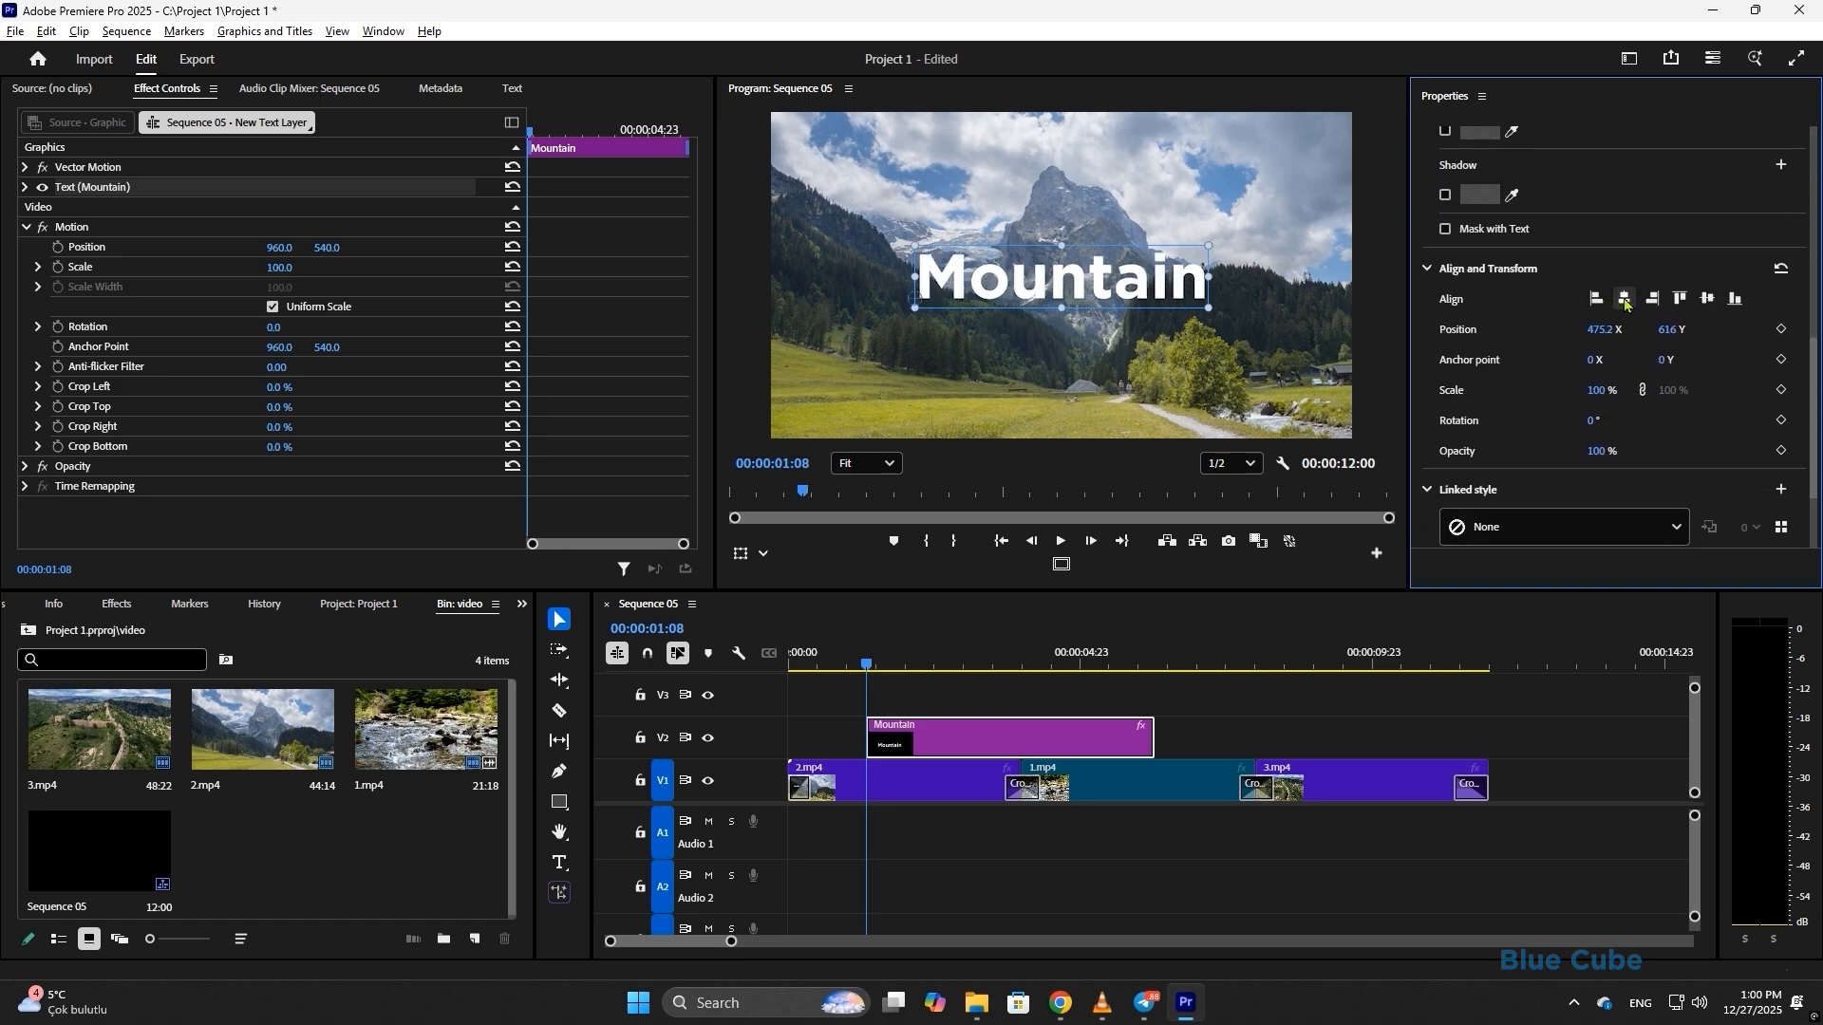
click(1707, 300)
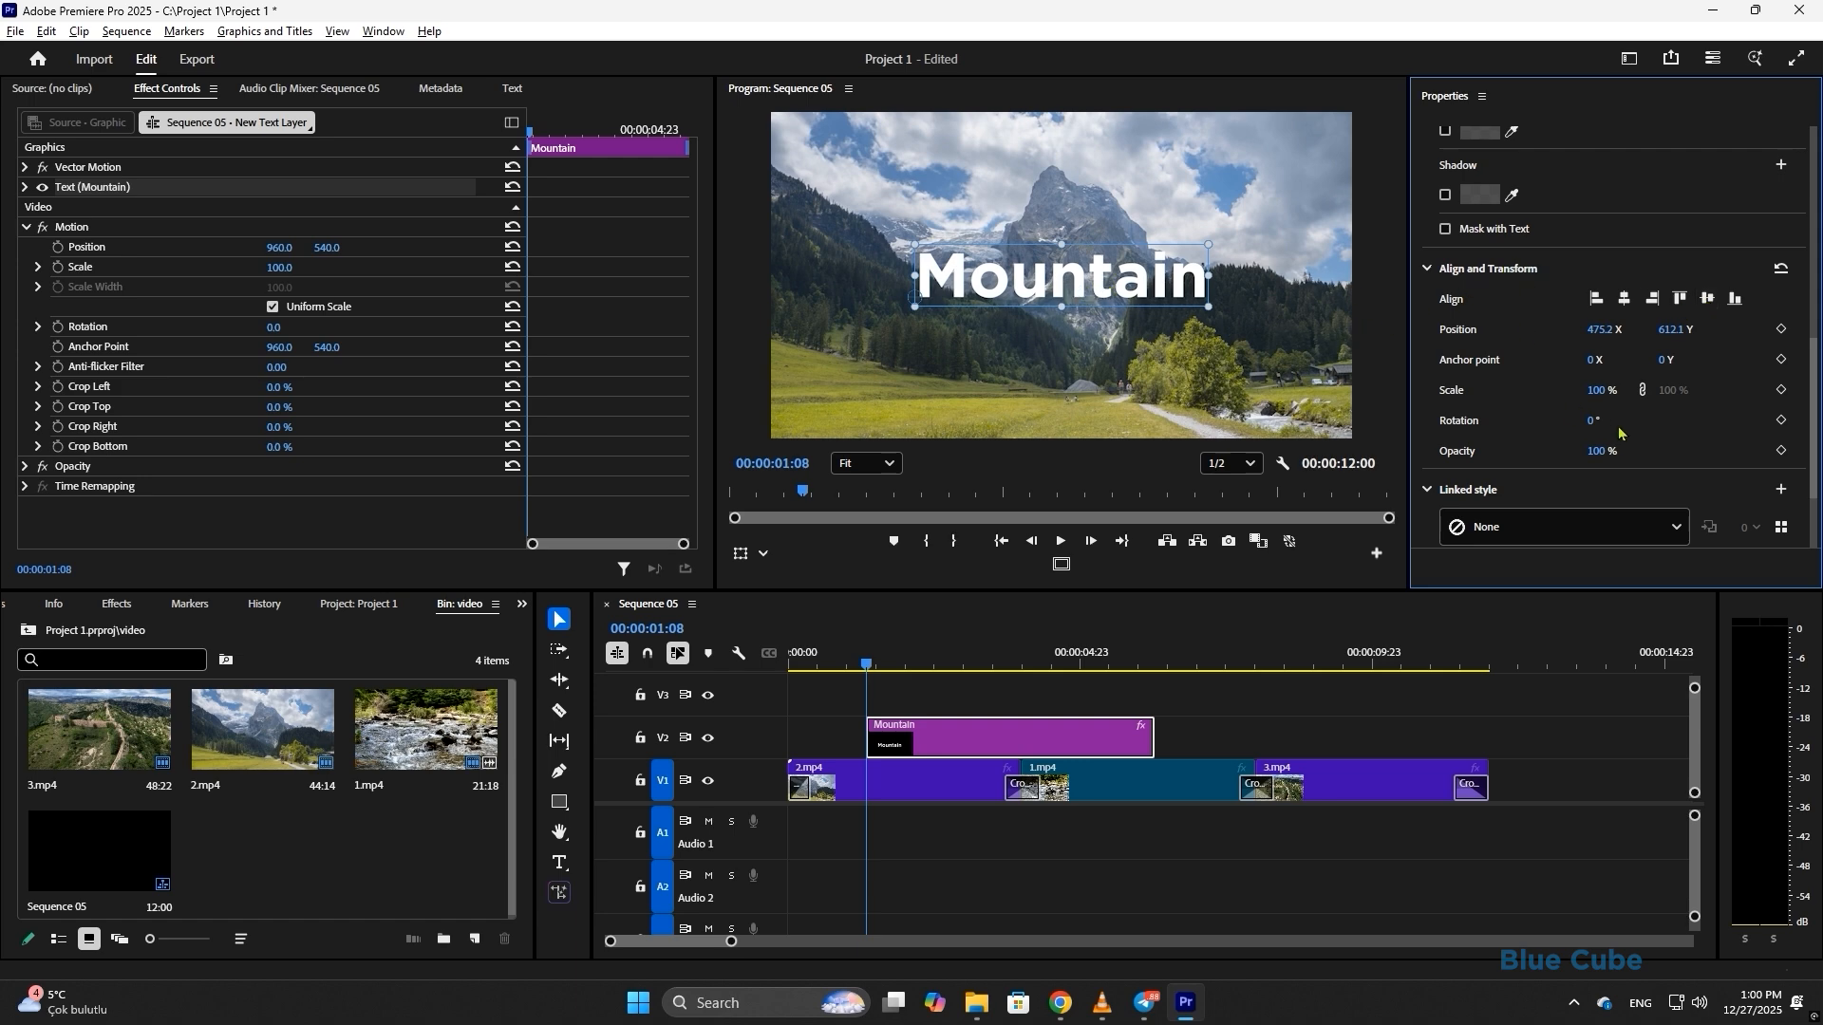
- Try 38% opacity, 28° rotation and a leftward move on the title, undoing the changes
mouse_move(1601, 458)
mouse_down()
mouse_move(1514, 454)
mouse_move(1601, 460)
mouse_up()
drag(1593, 421, 1534, 391)
key(ctrl+z)
key(ctrl+z)
key(ctrl+z)
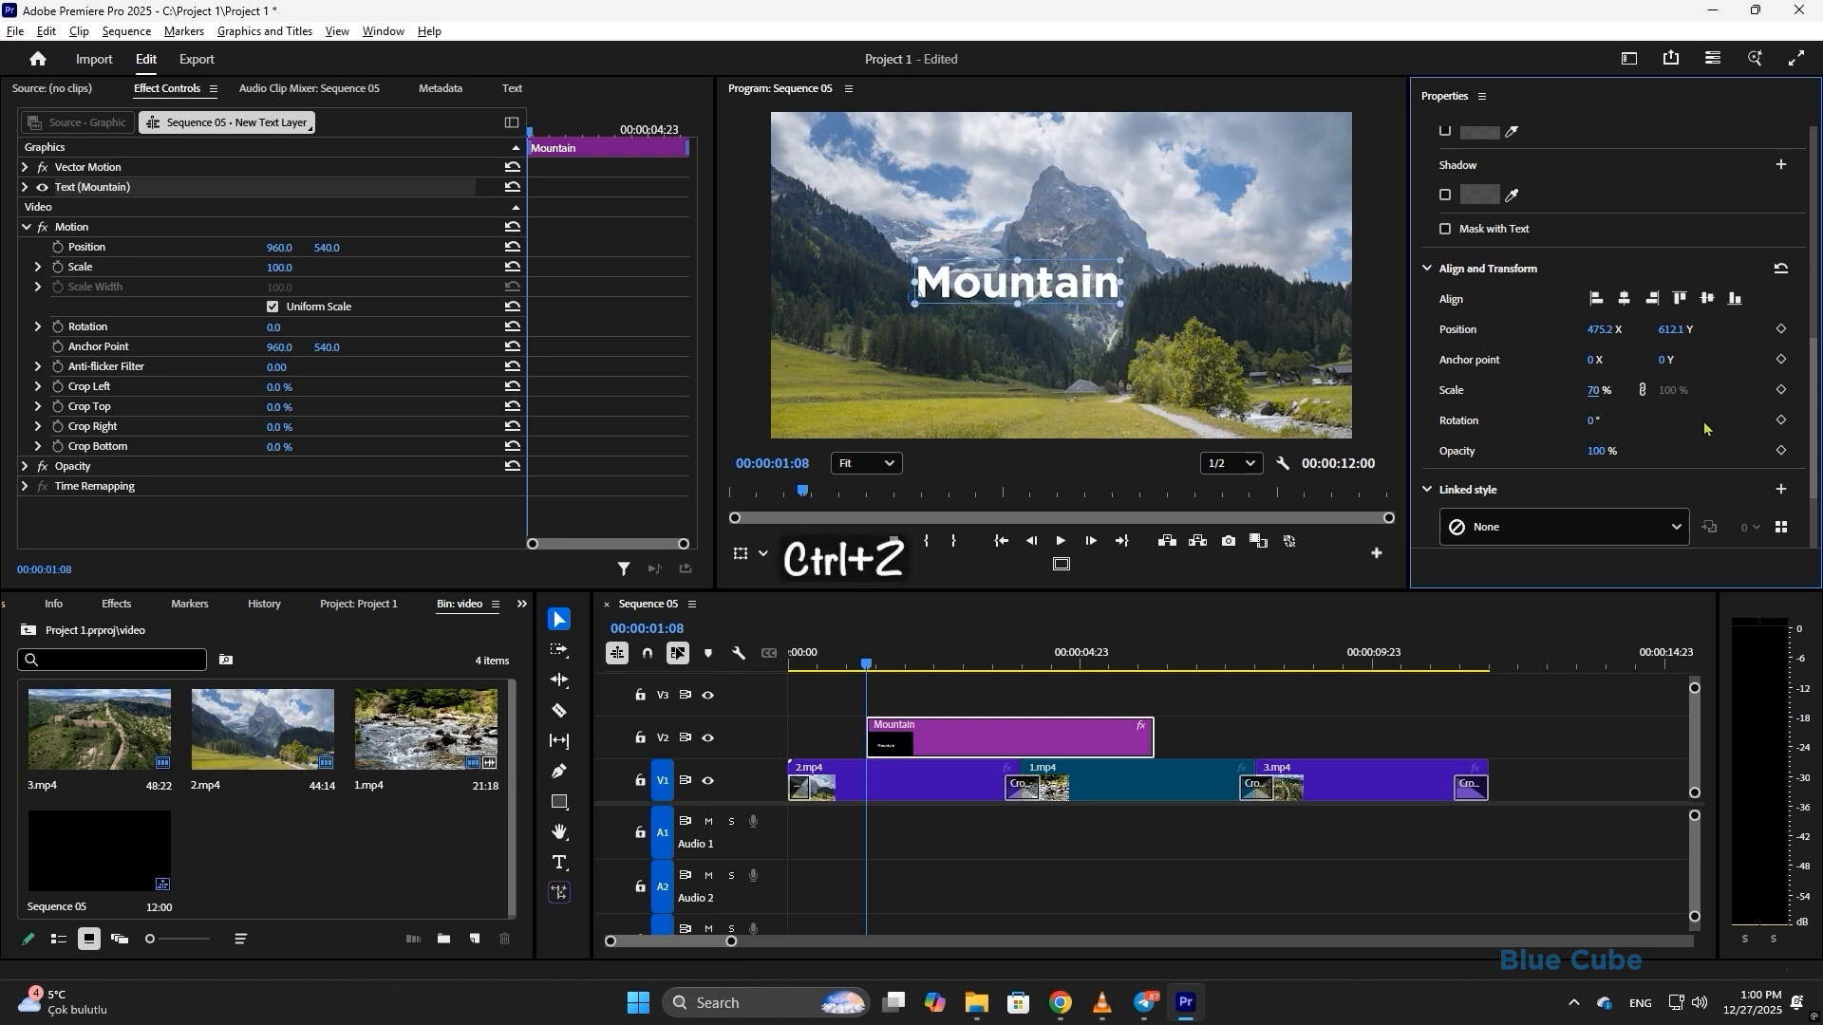
key(ctrl+z)
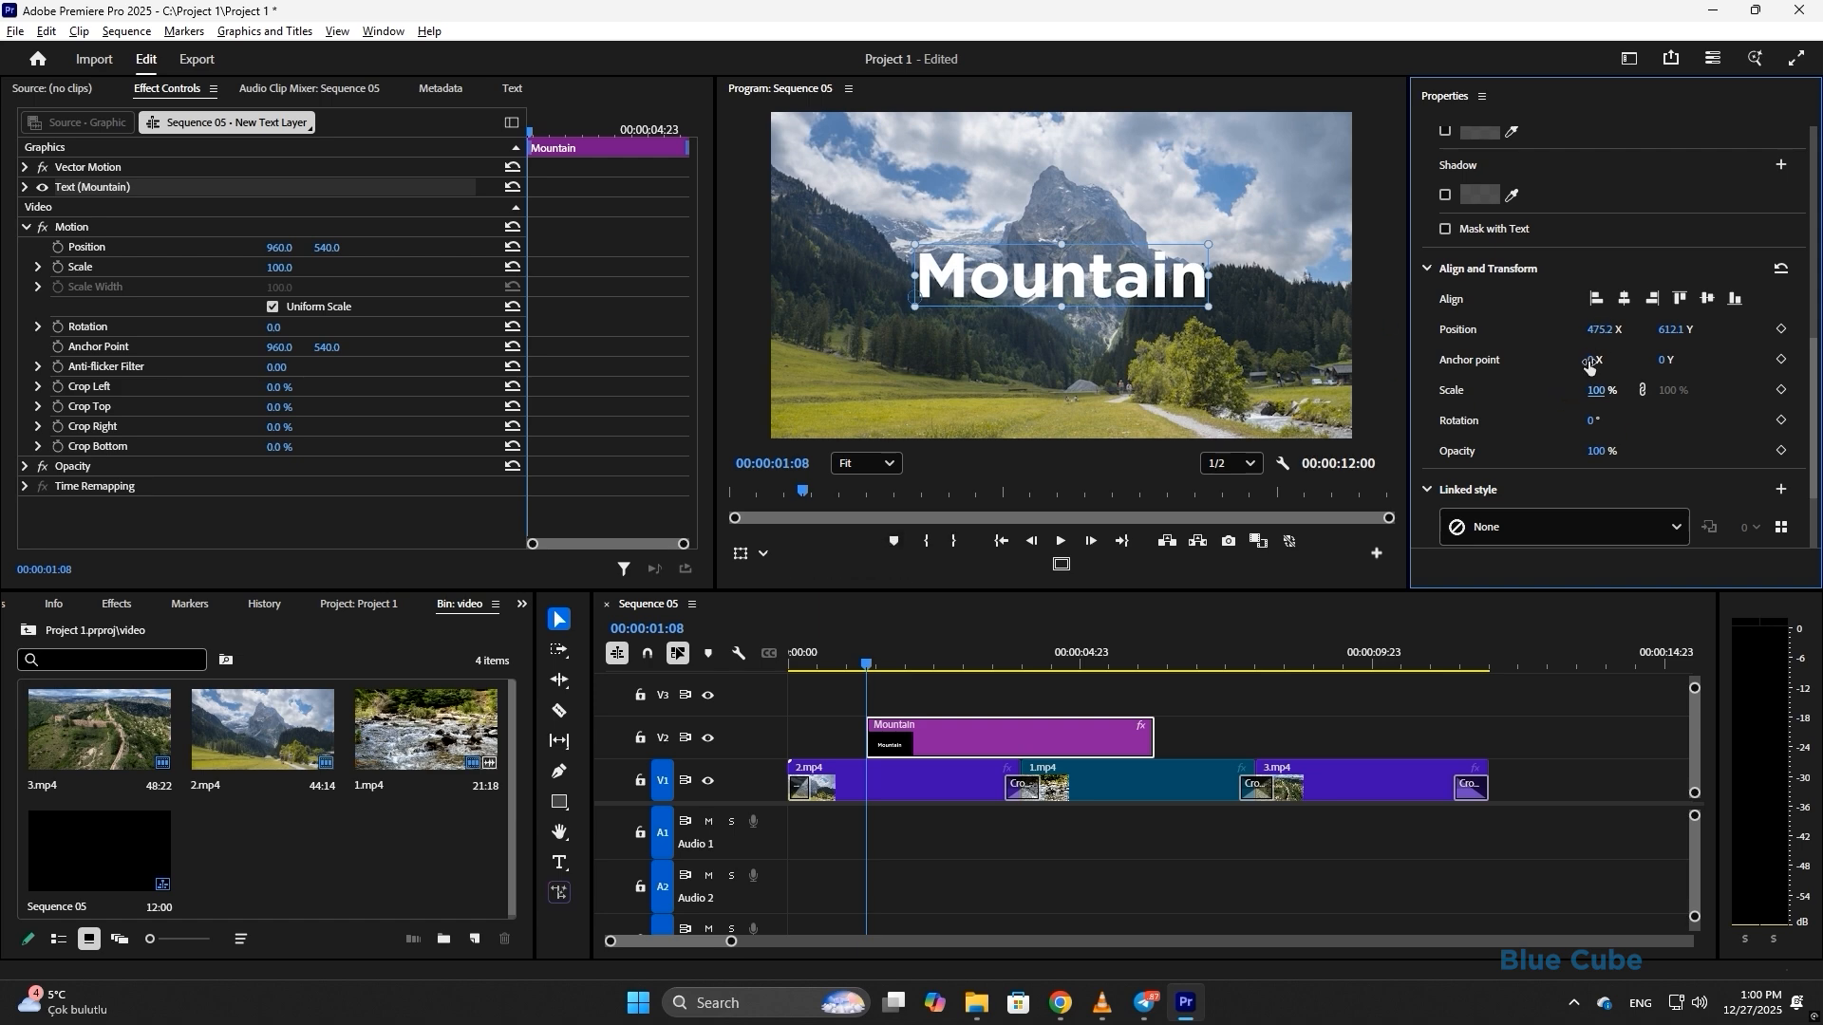
drag(1602, 329, 1718, 360)
key(ctrl+z)
key(ctrl+z)
scroll(1792, 309, up, 3)
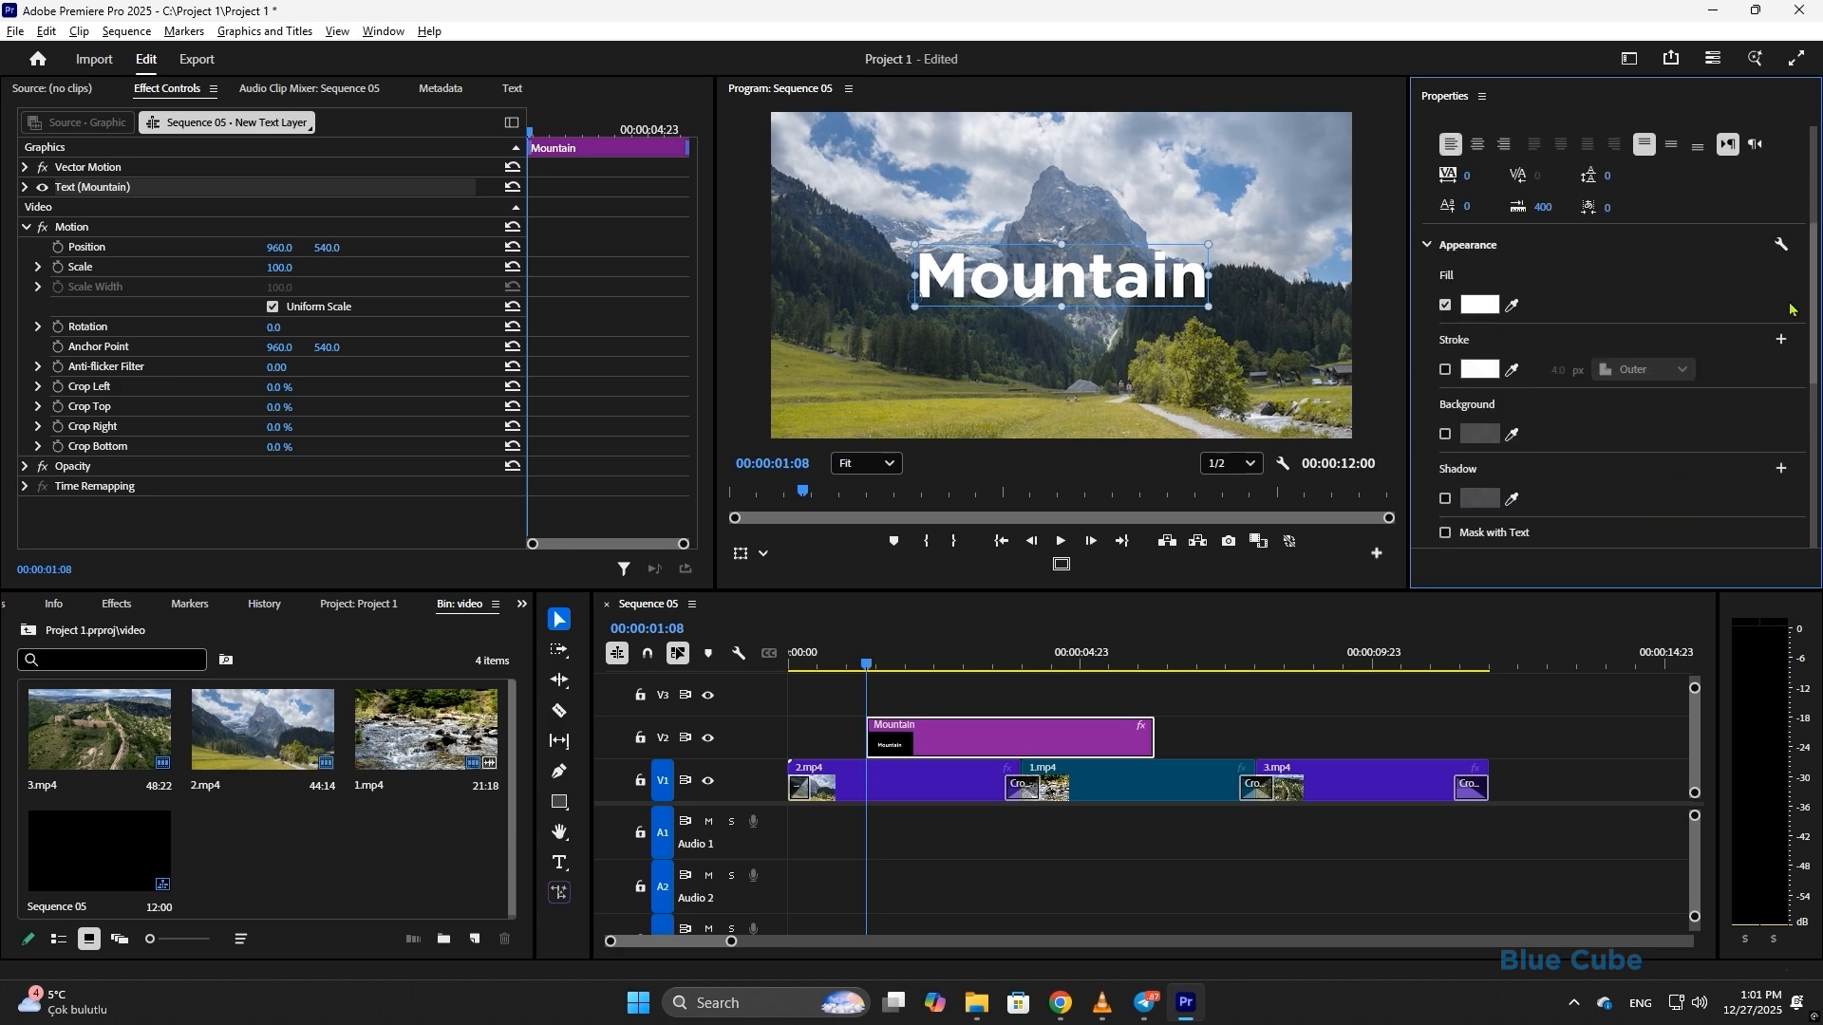
- Change the Mountain title's fill colour from white to orange (FFB80F) in the Color Picker
scroll(1792, 309, up, 2)
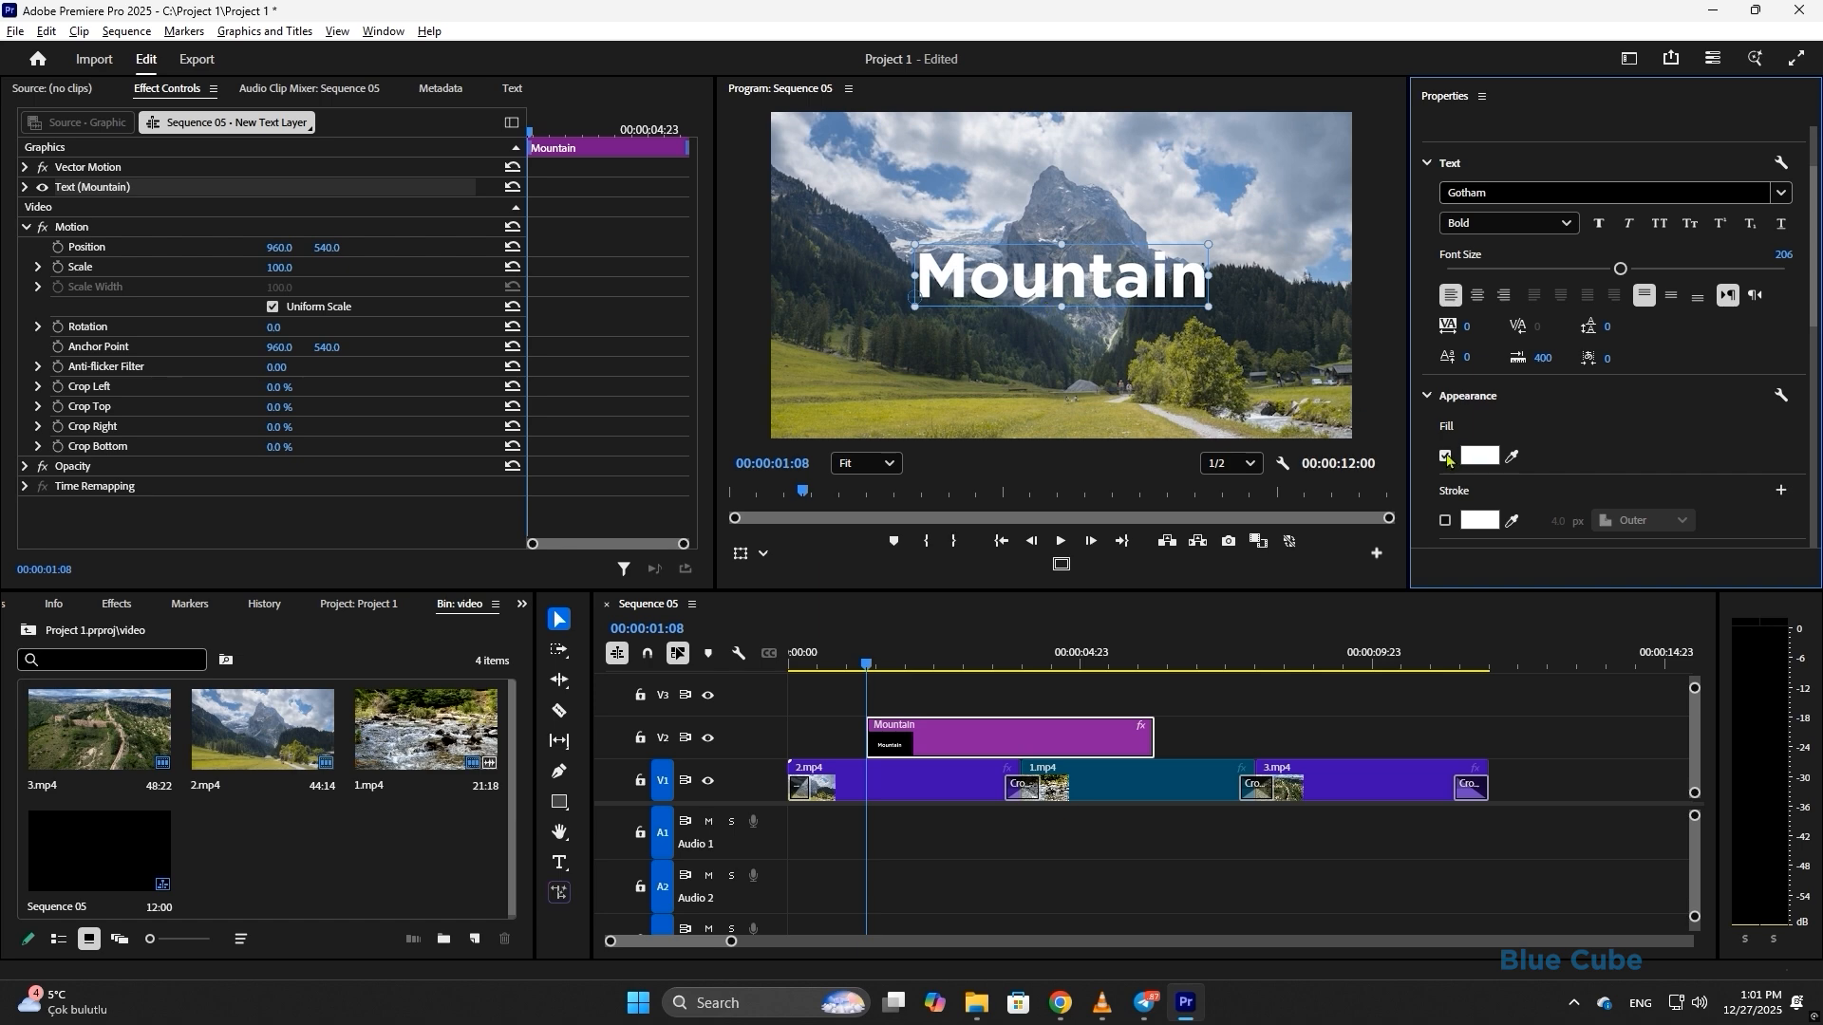
click(1479, 456)
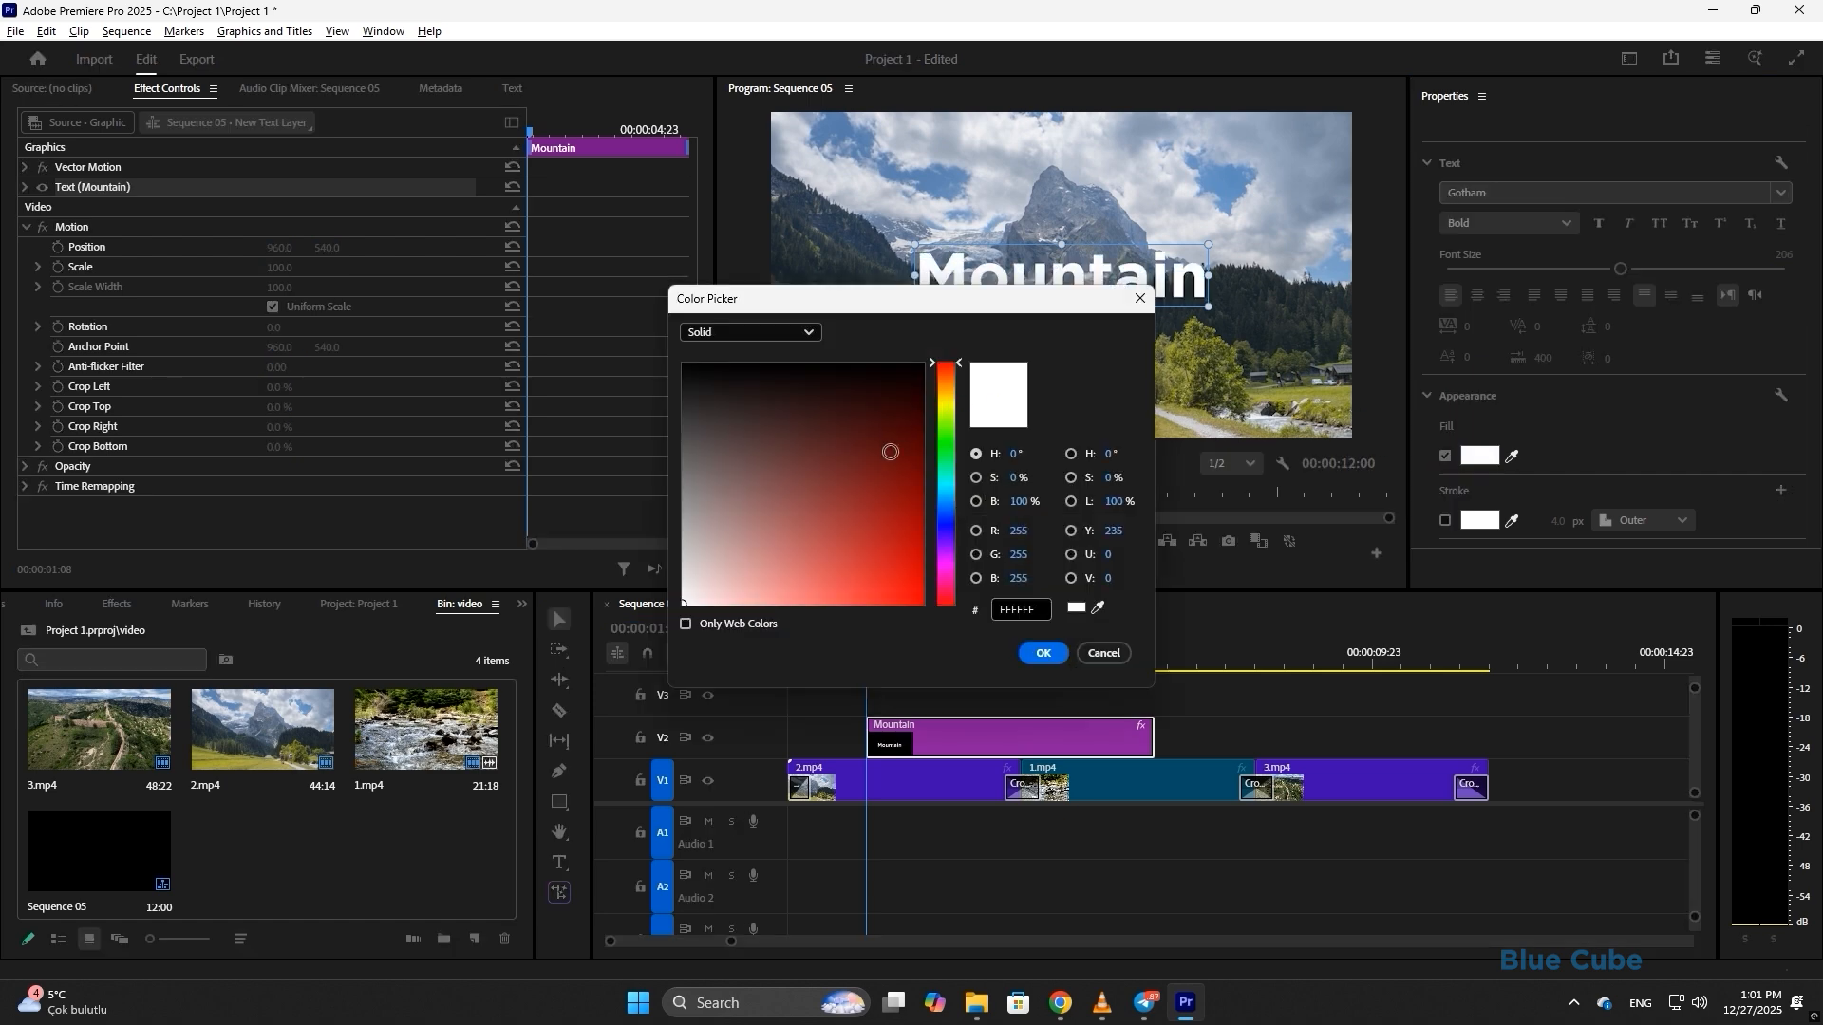
click(909, 586)
click(947, 510)
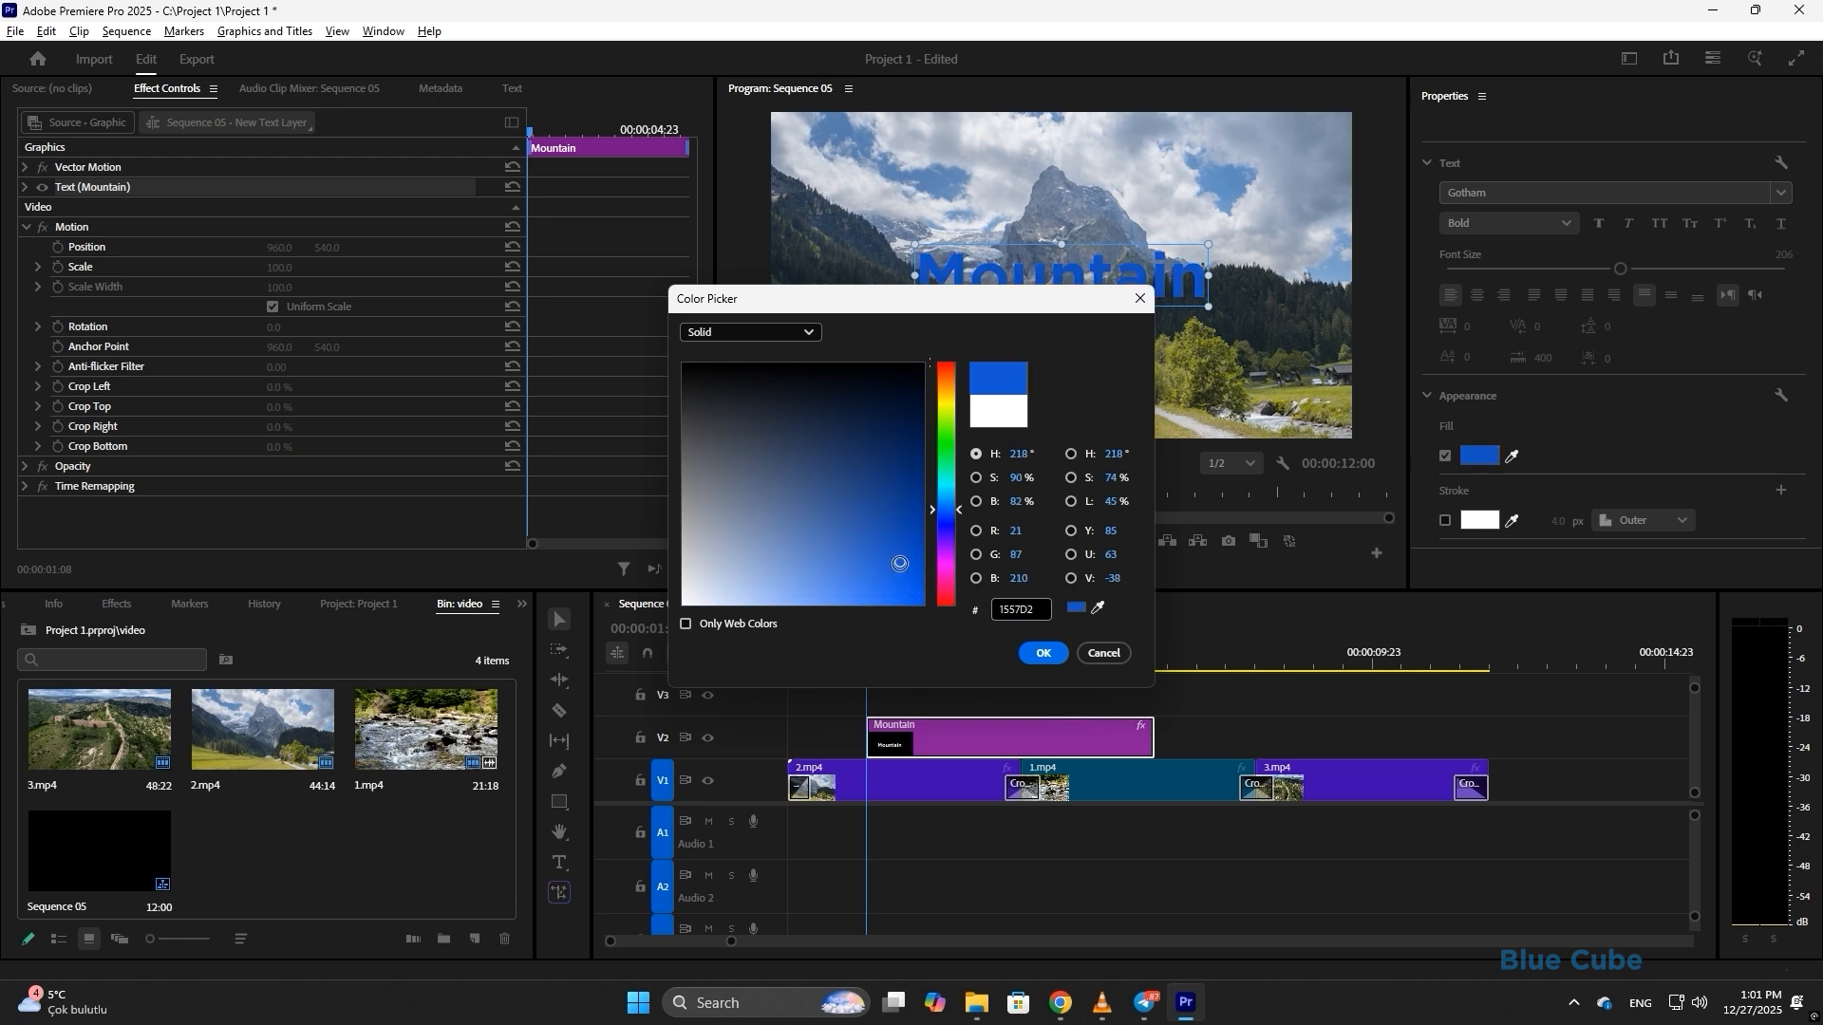
click(902, 570)
drag(979, 308, 824, 364)
drag(788, 566, 790, 455)
drag(759, 638, 767, 717)
click(889, 709)
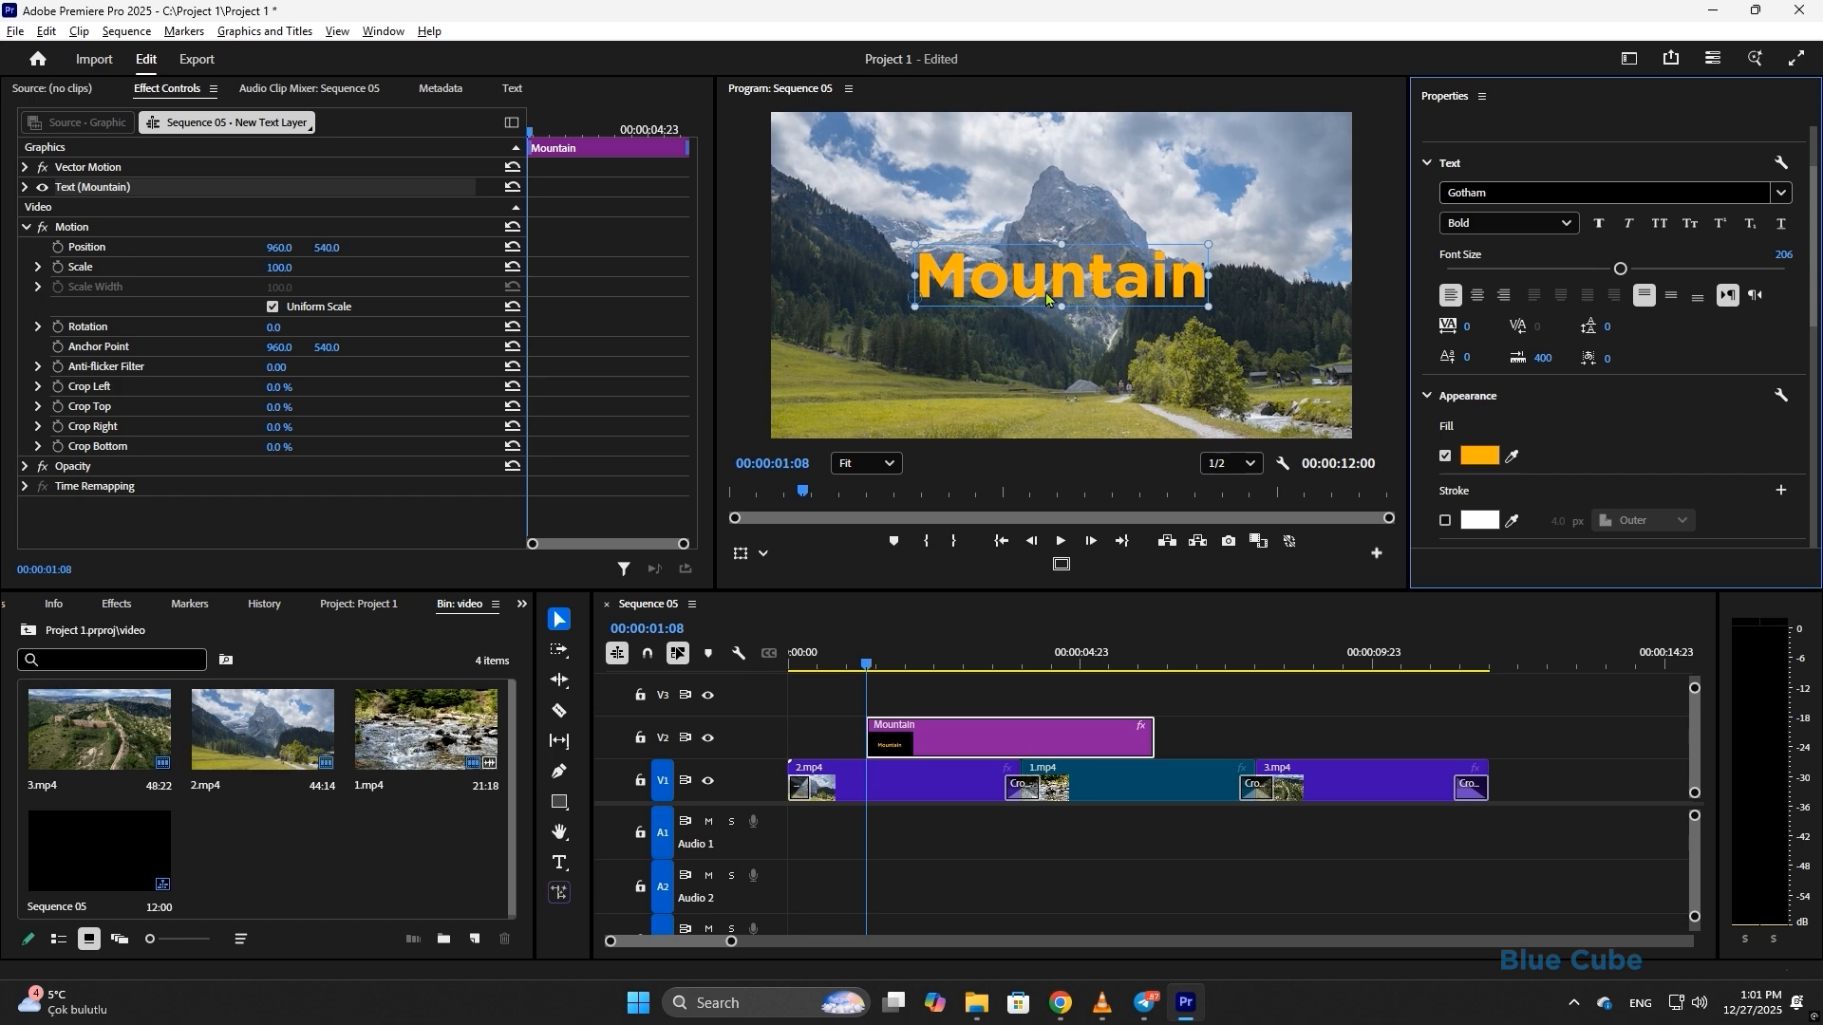
click(1445, 521)
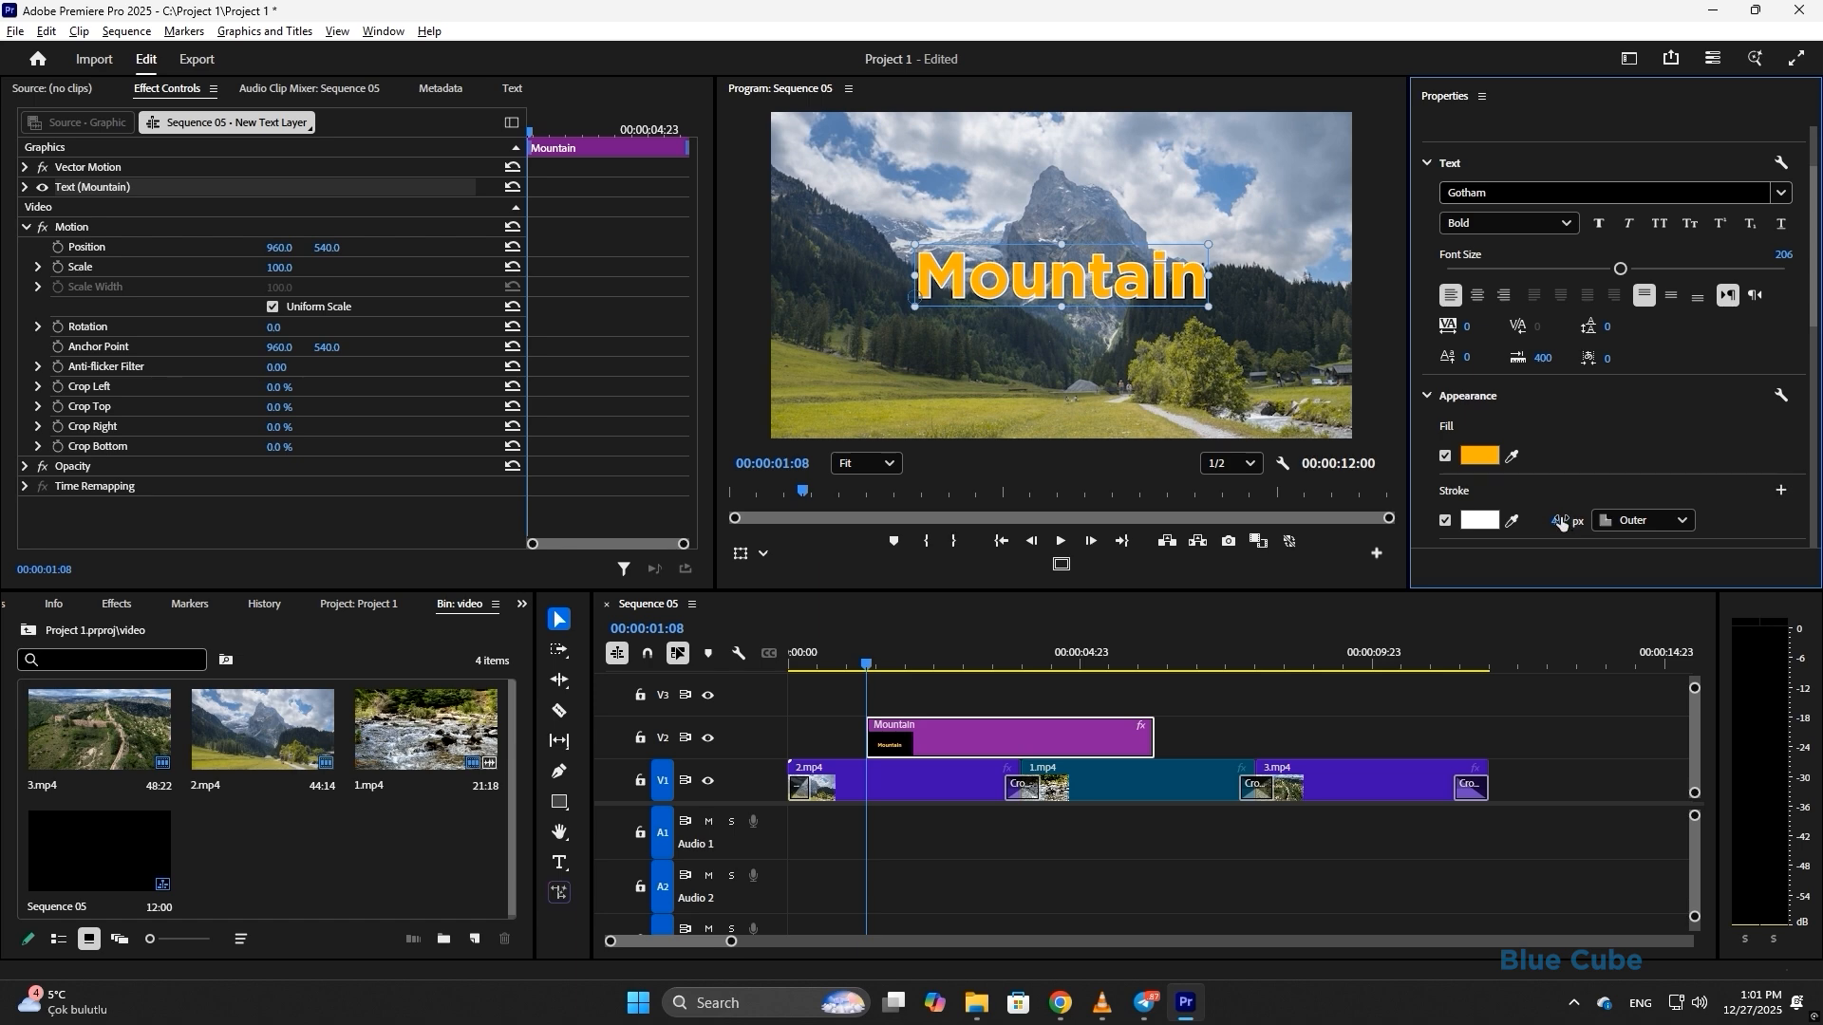
mouse_move(1562, 523)
mouse_down()
mouse_move(1605, 523)
mouse_move(1581, 523)
mouse_up()
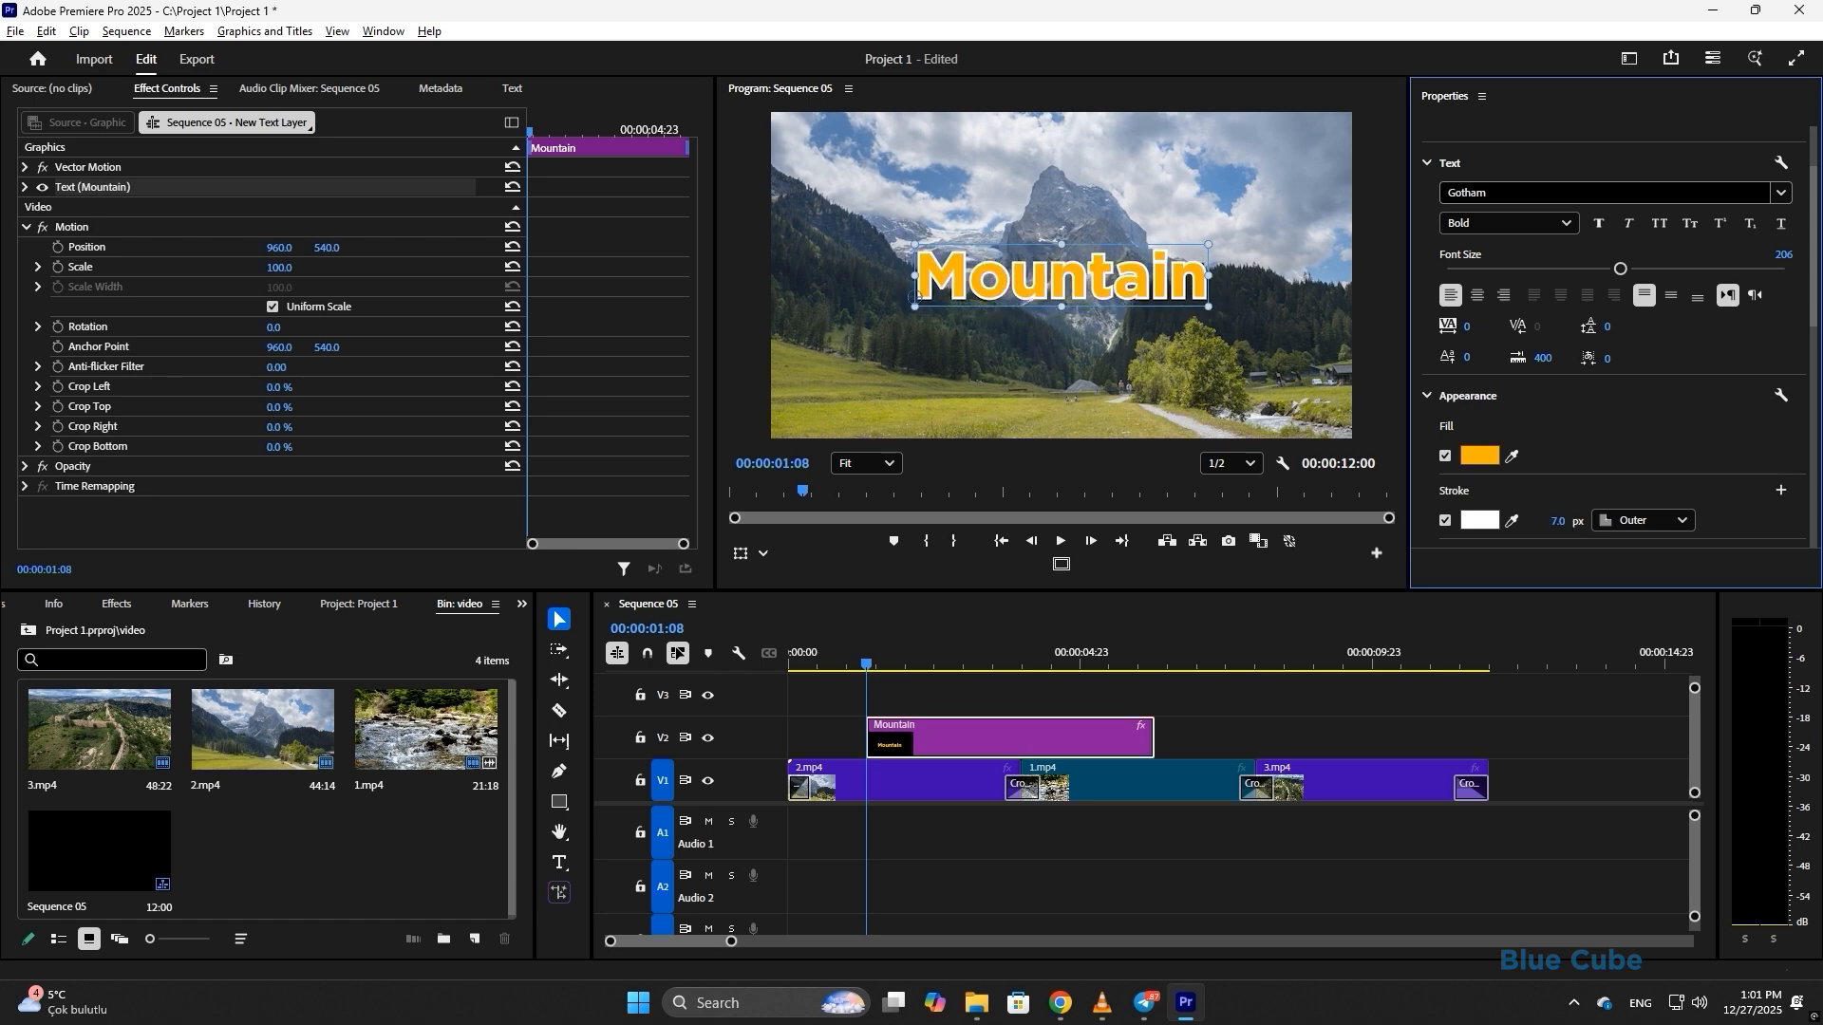
click(1667, 521)
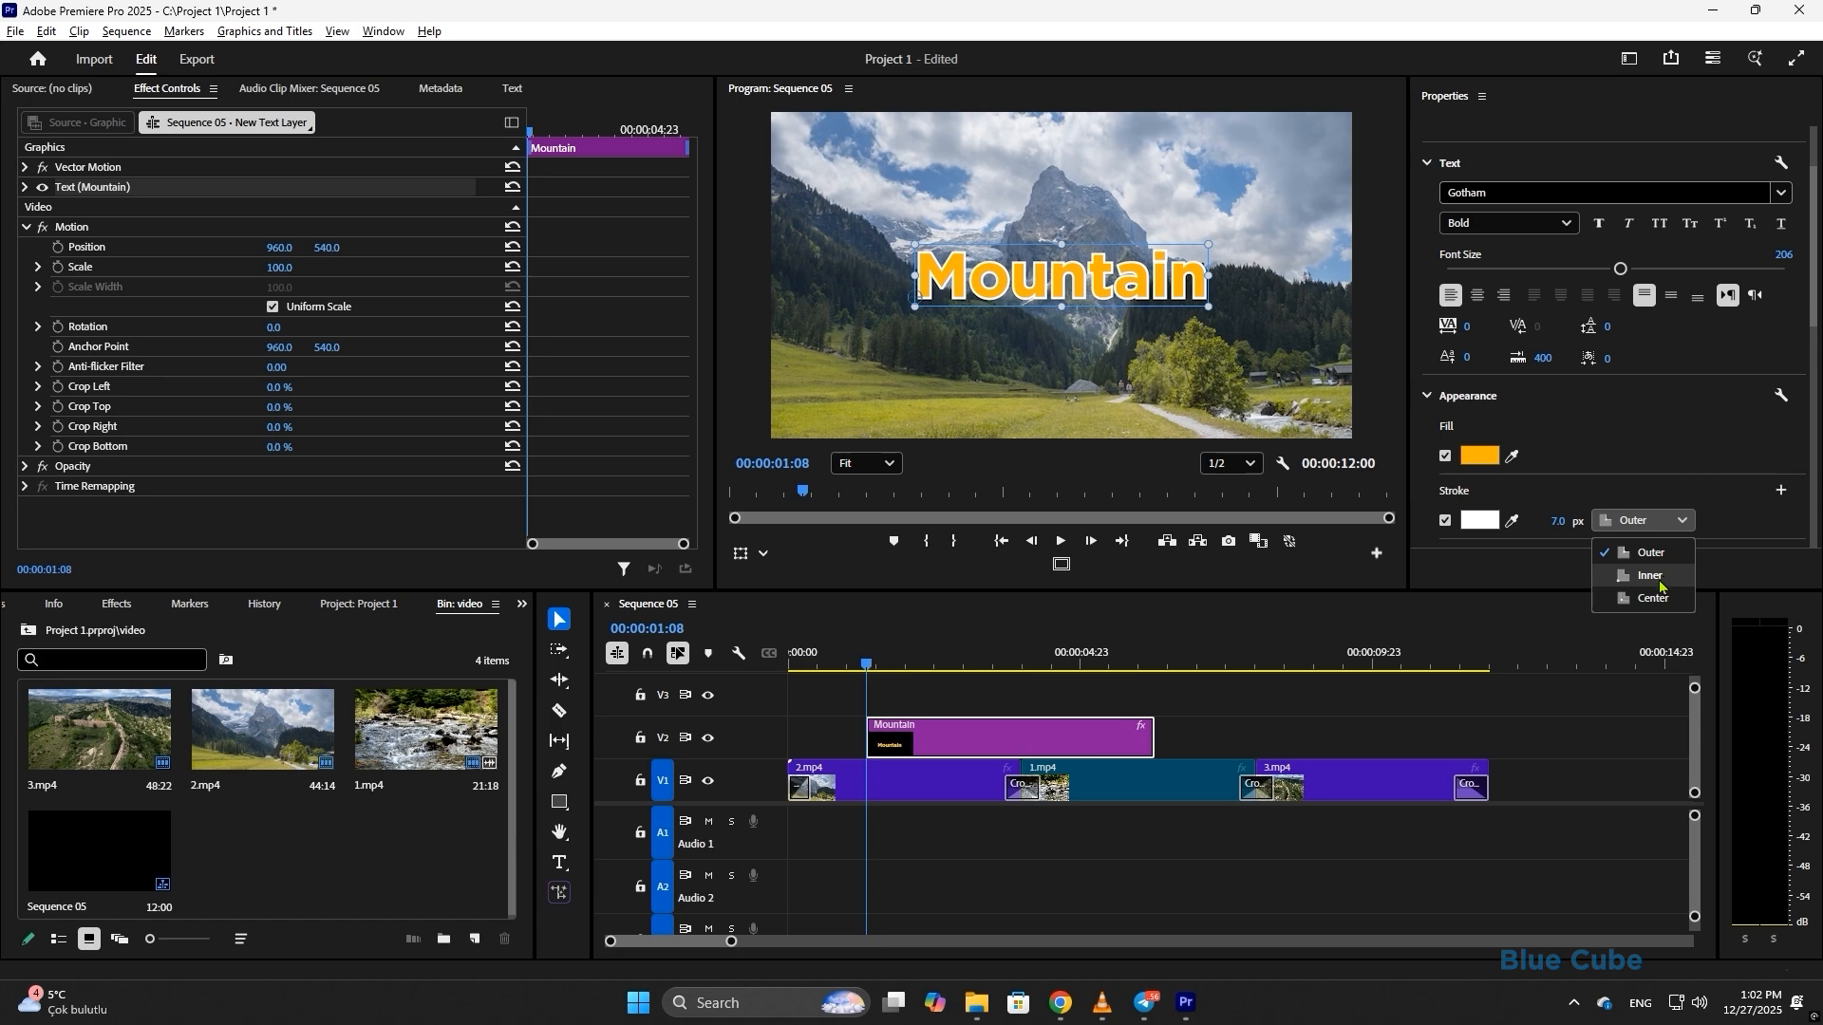
click(1660, 583)
click(1655, 522)
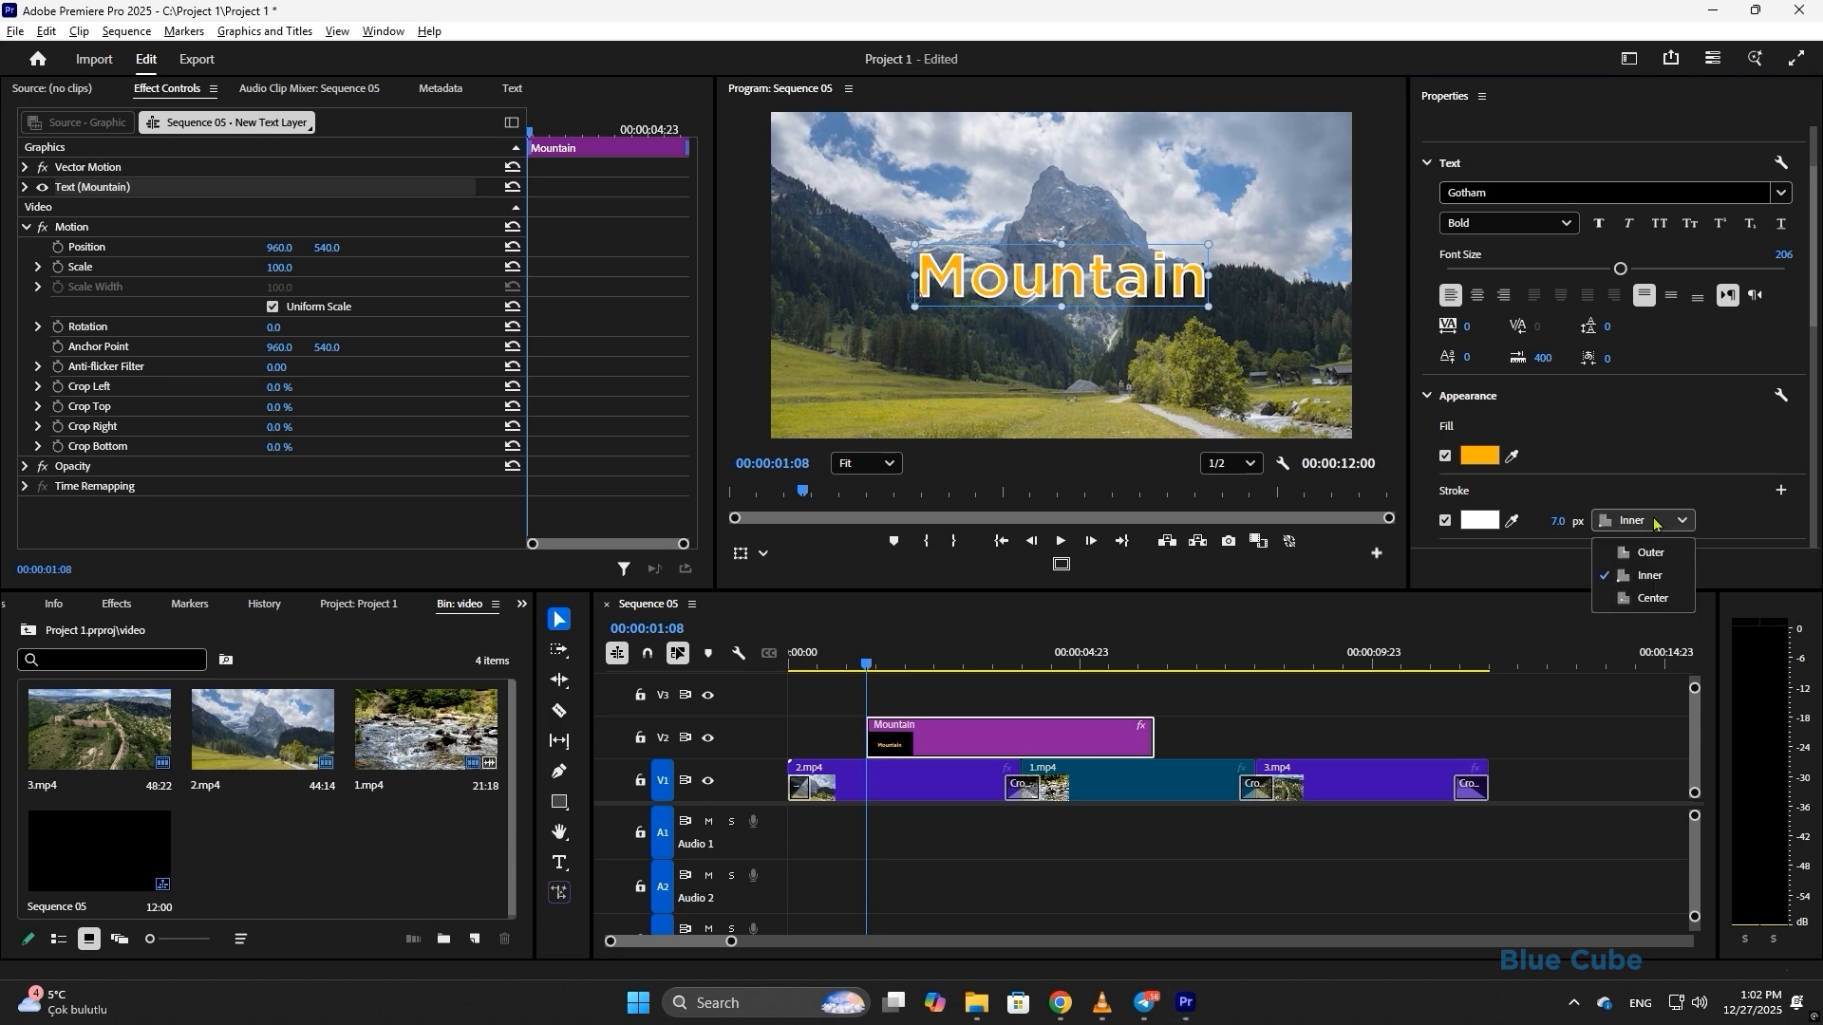
click(1650, 598)
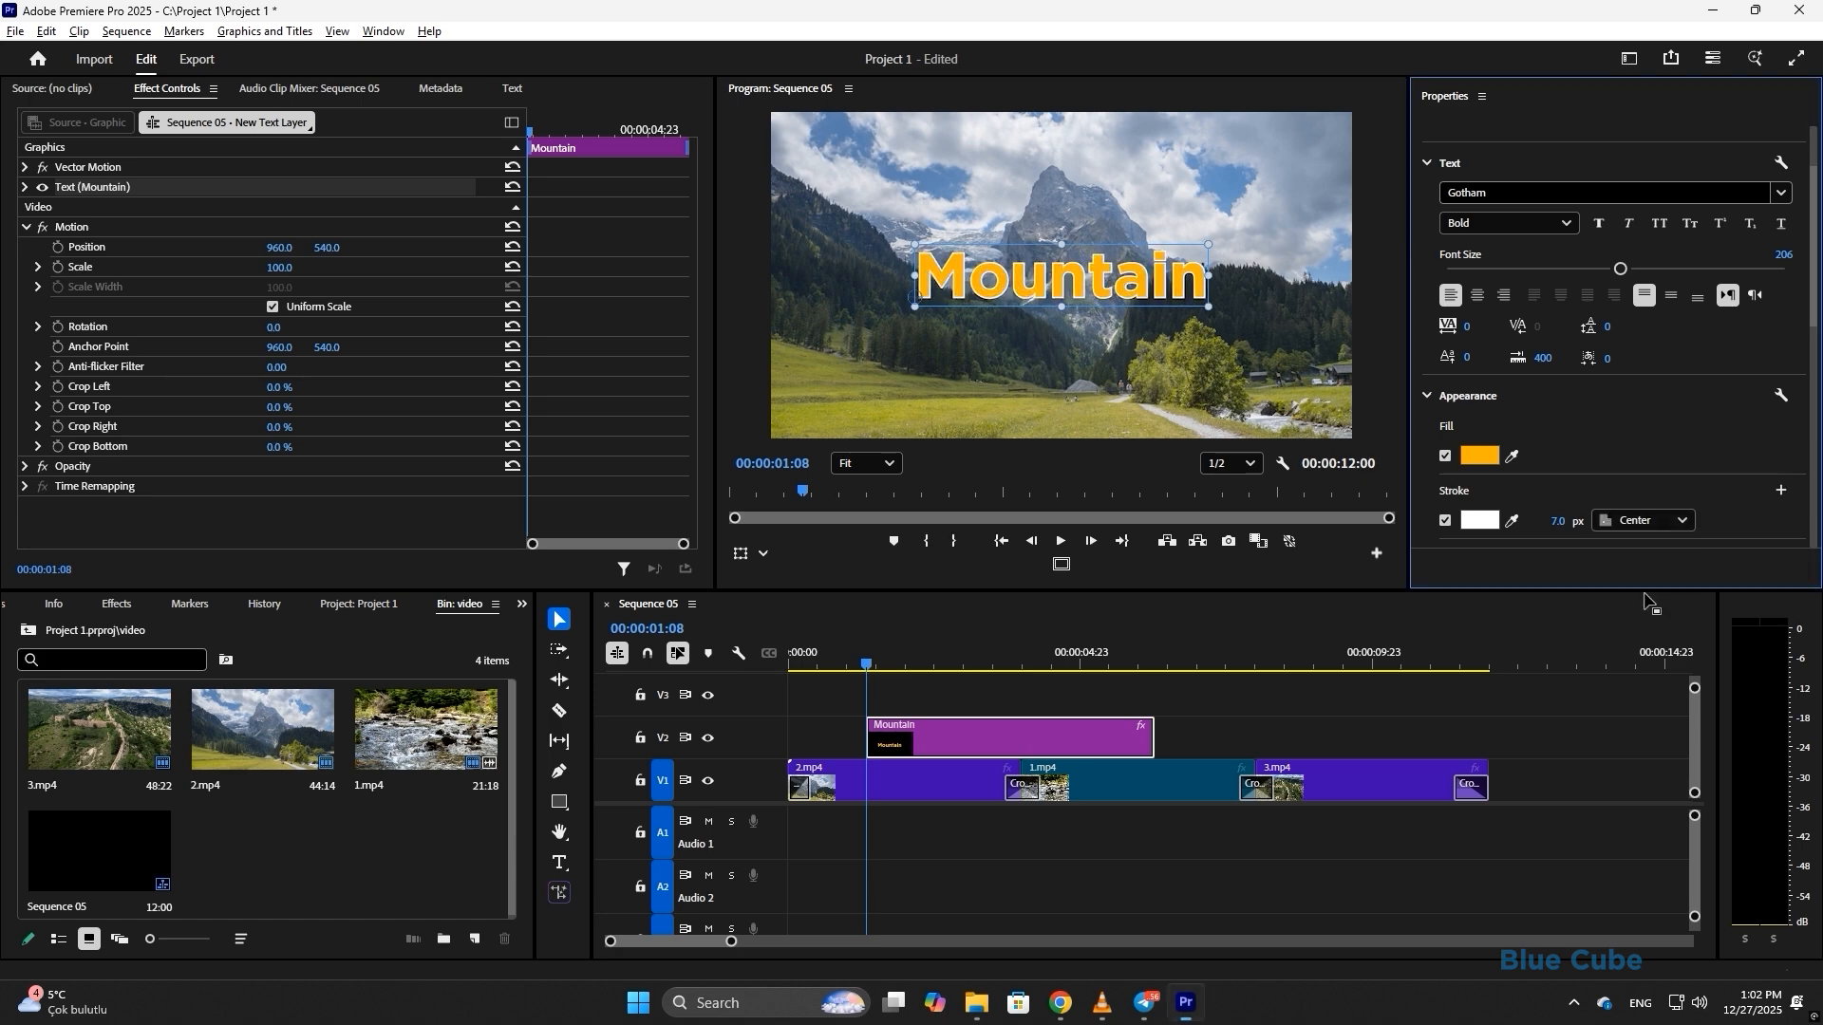
click(1631, 521)
click(1629, 557)
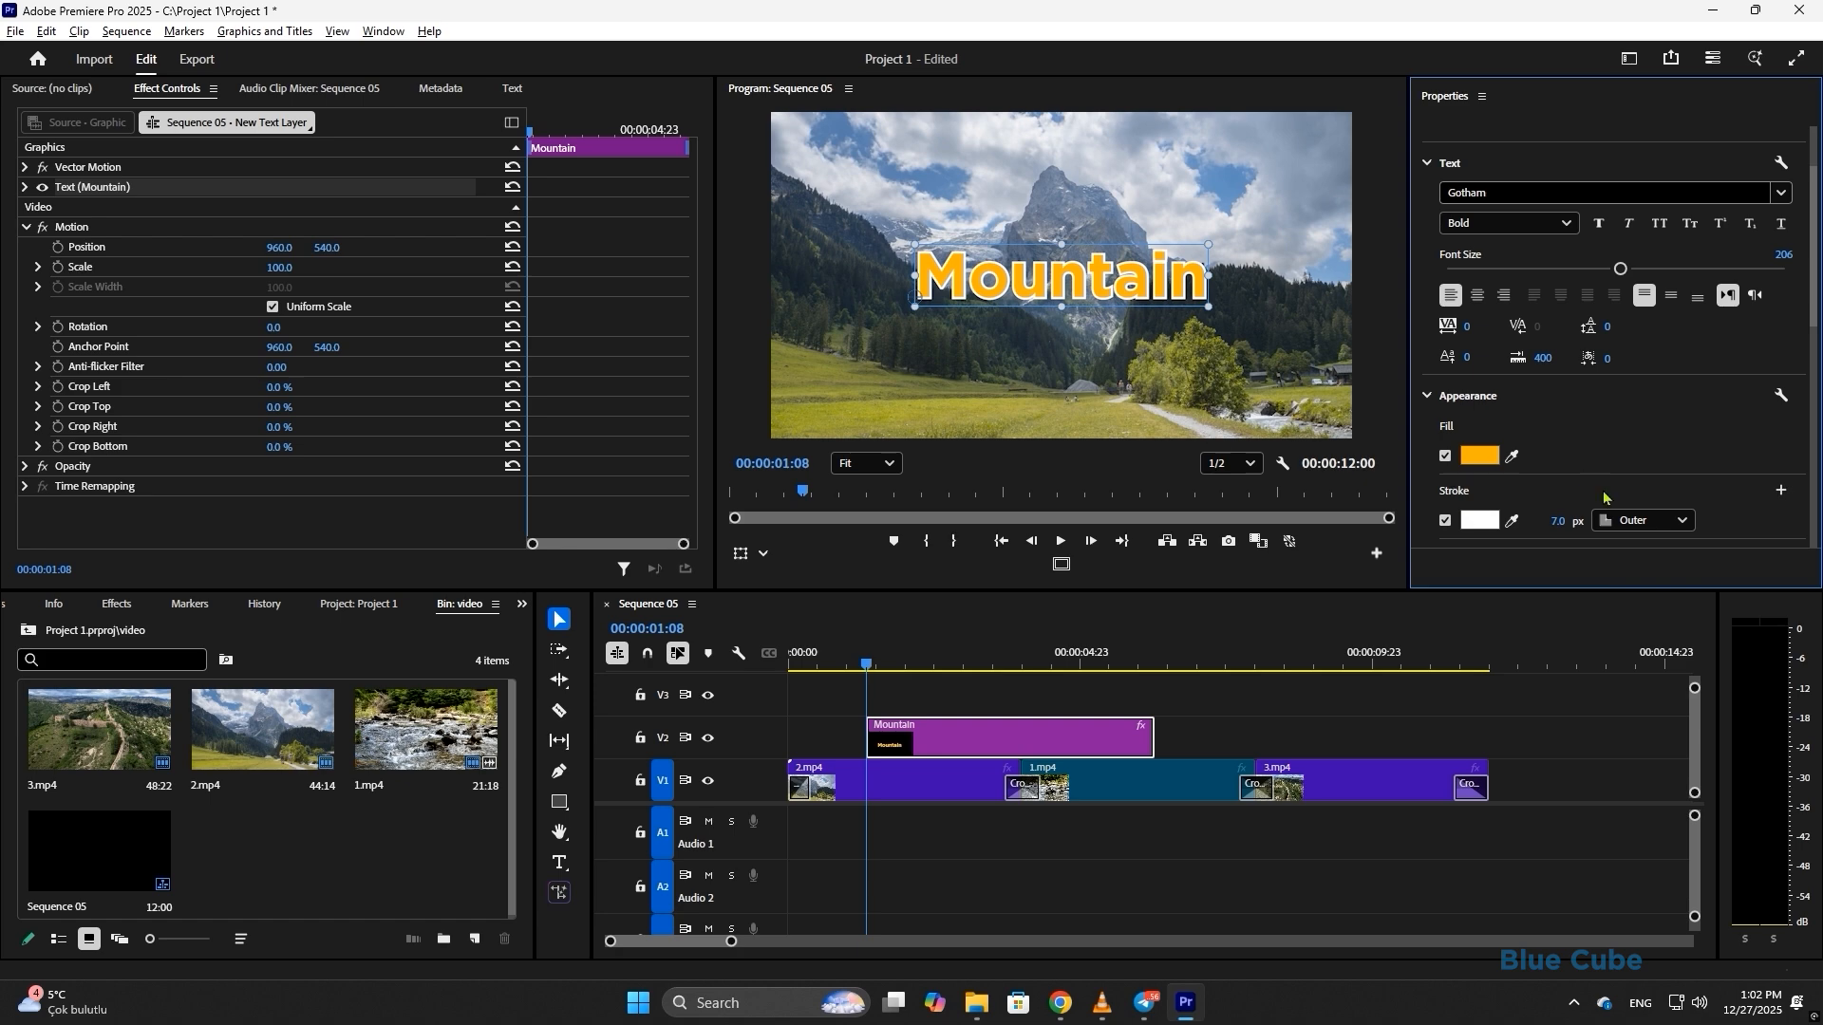
drag(1558, 522, 1434, 517)
- Remove the title's outline and switch on an enlarged background box behind Mountain
click(1445, 522)
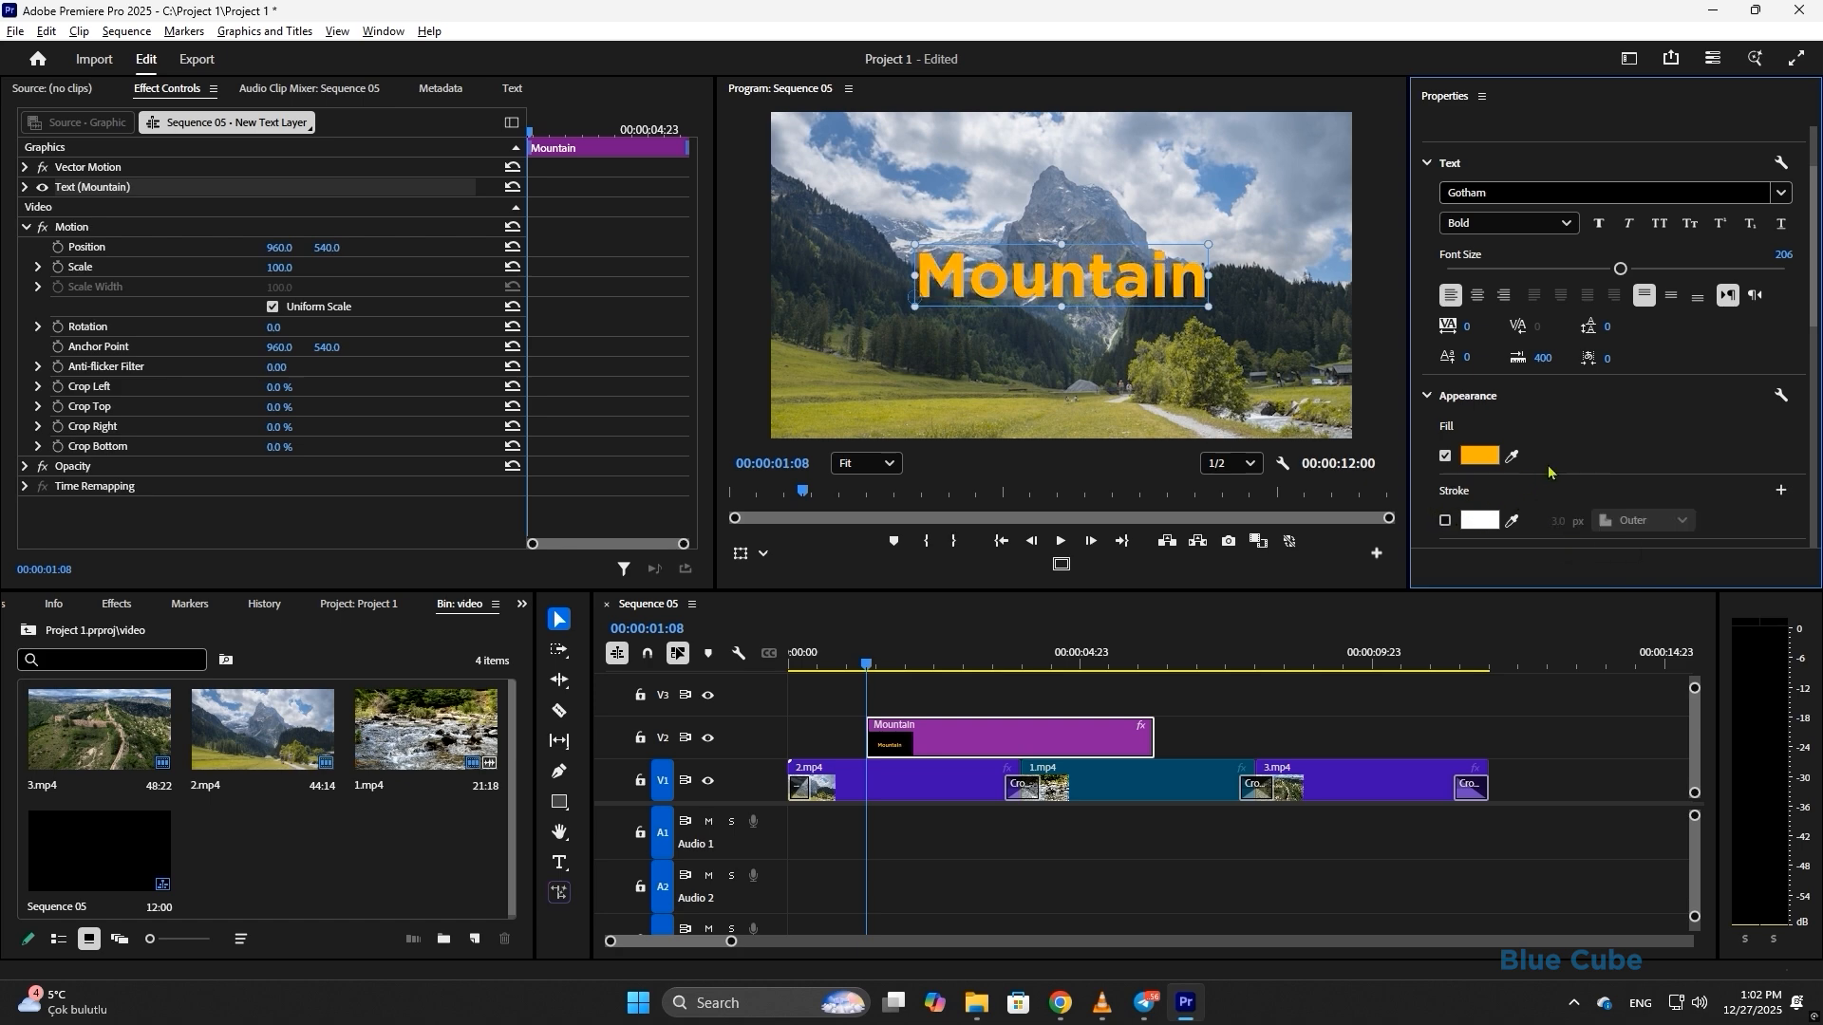
scroll(1595, 458, down, 3)
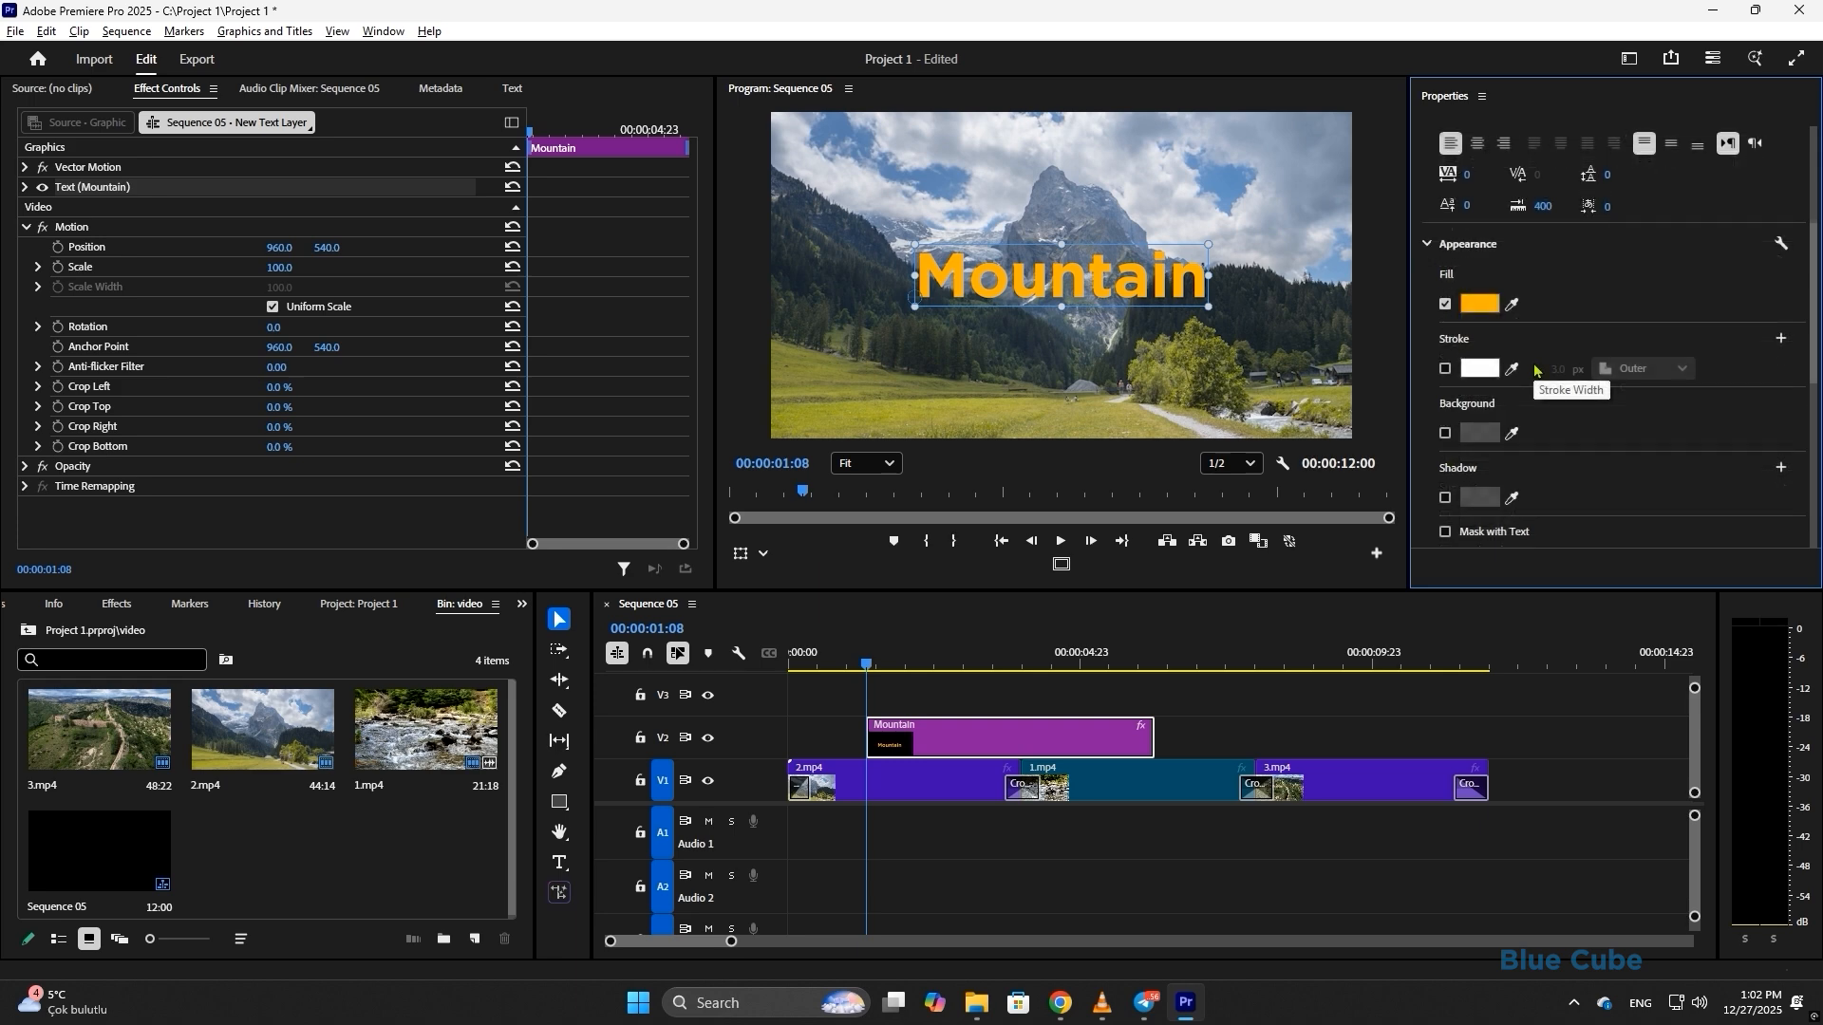
click(1446, 433)
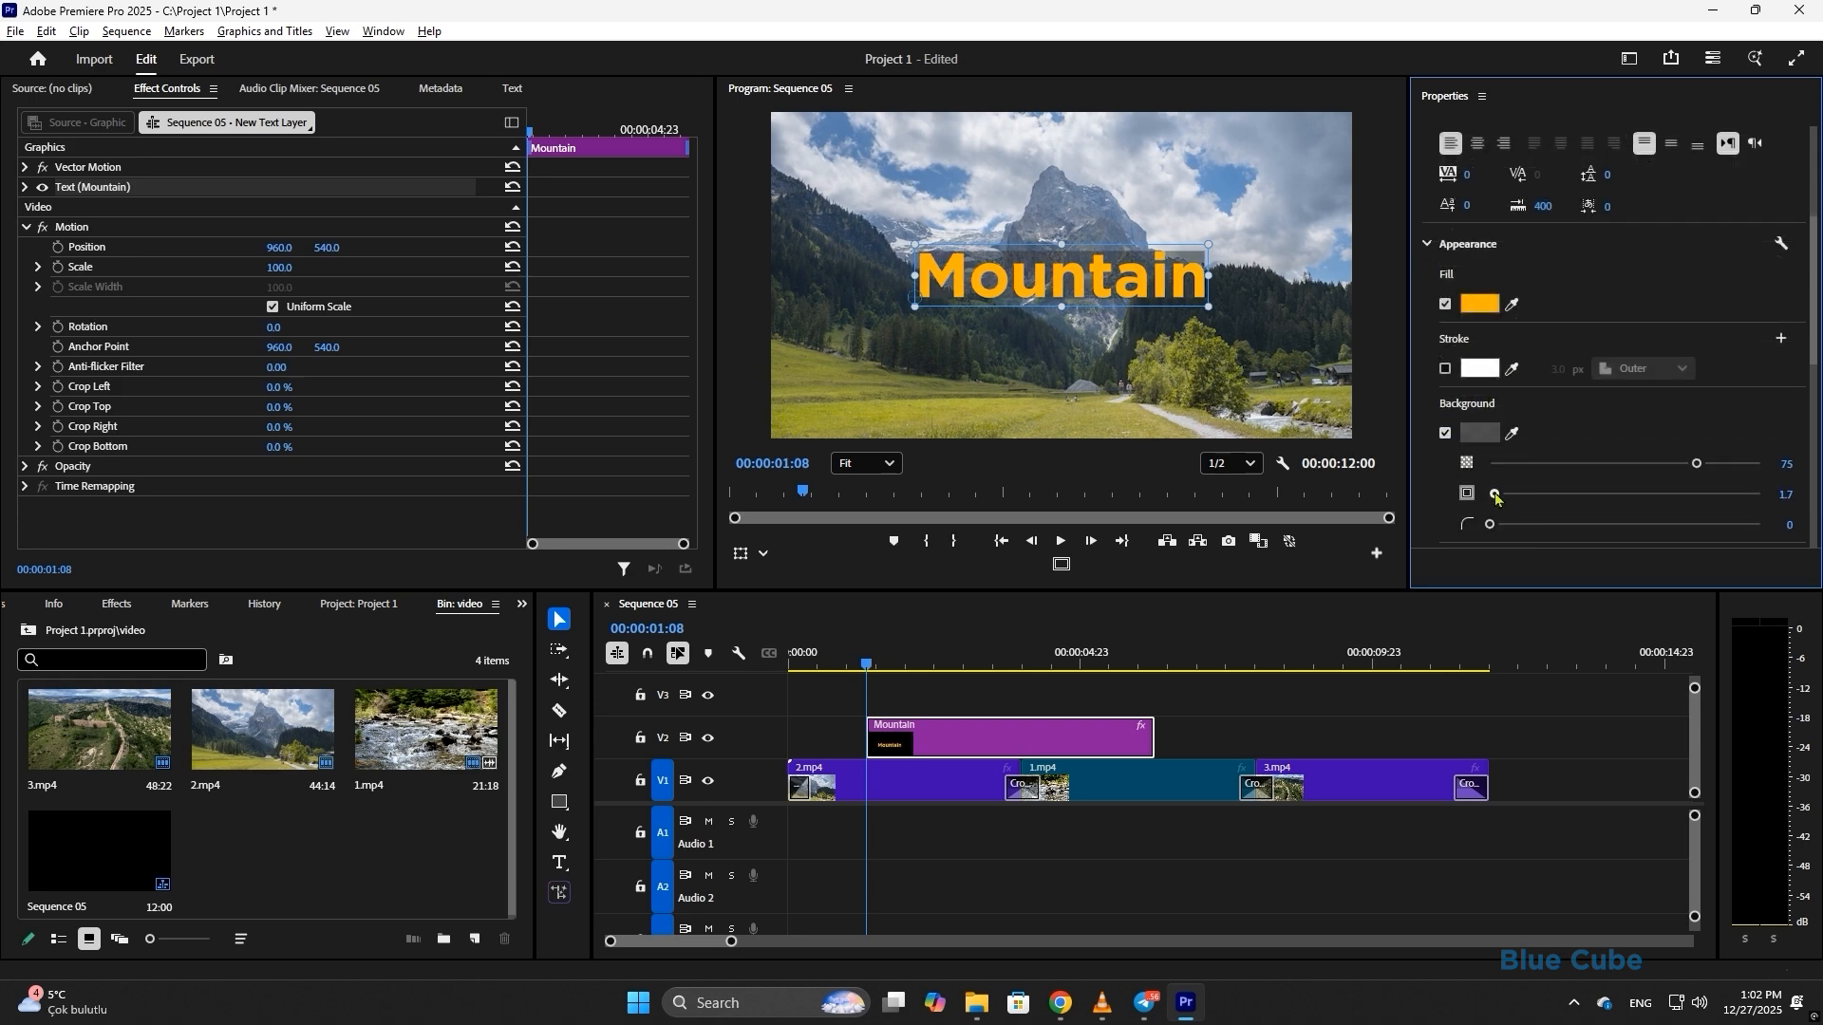
drag(1497, 498, 1650, 500)
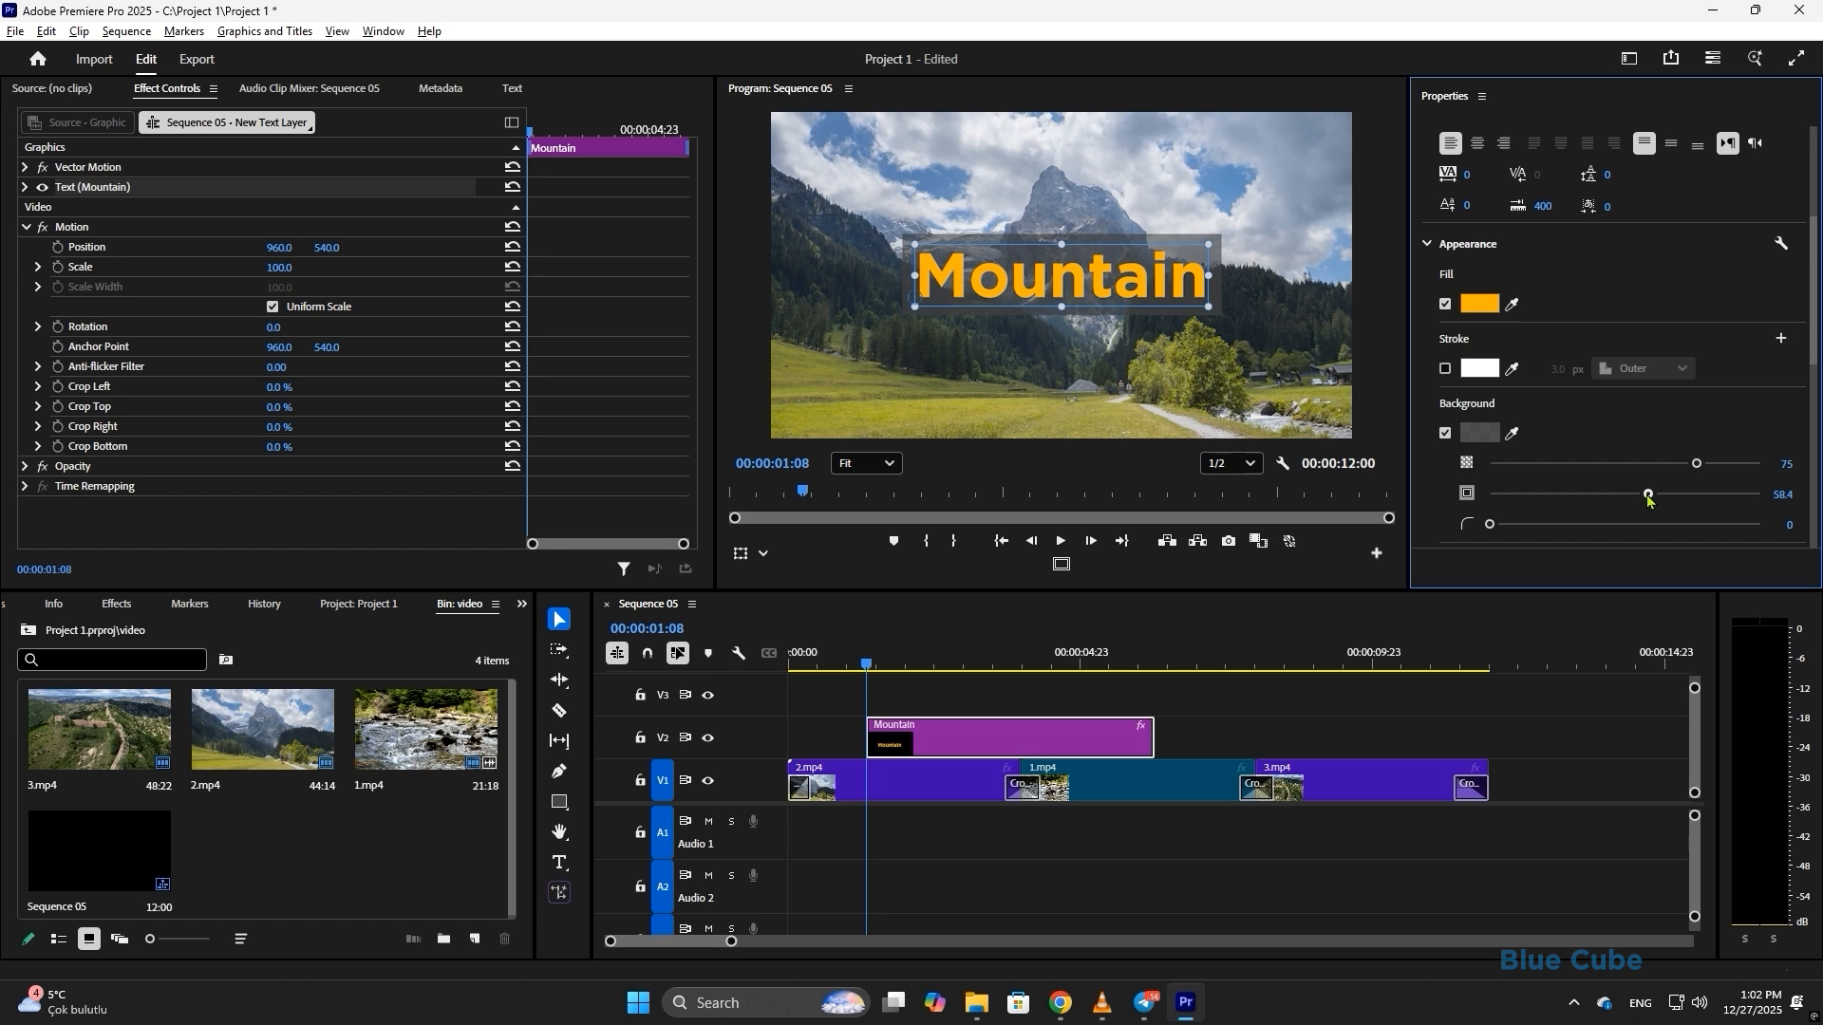
- Colour the background box red, round its corners, then turn the background off
click(1480, 433)
drag(926, 452, 908, 624)
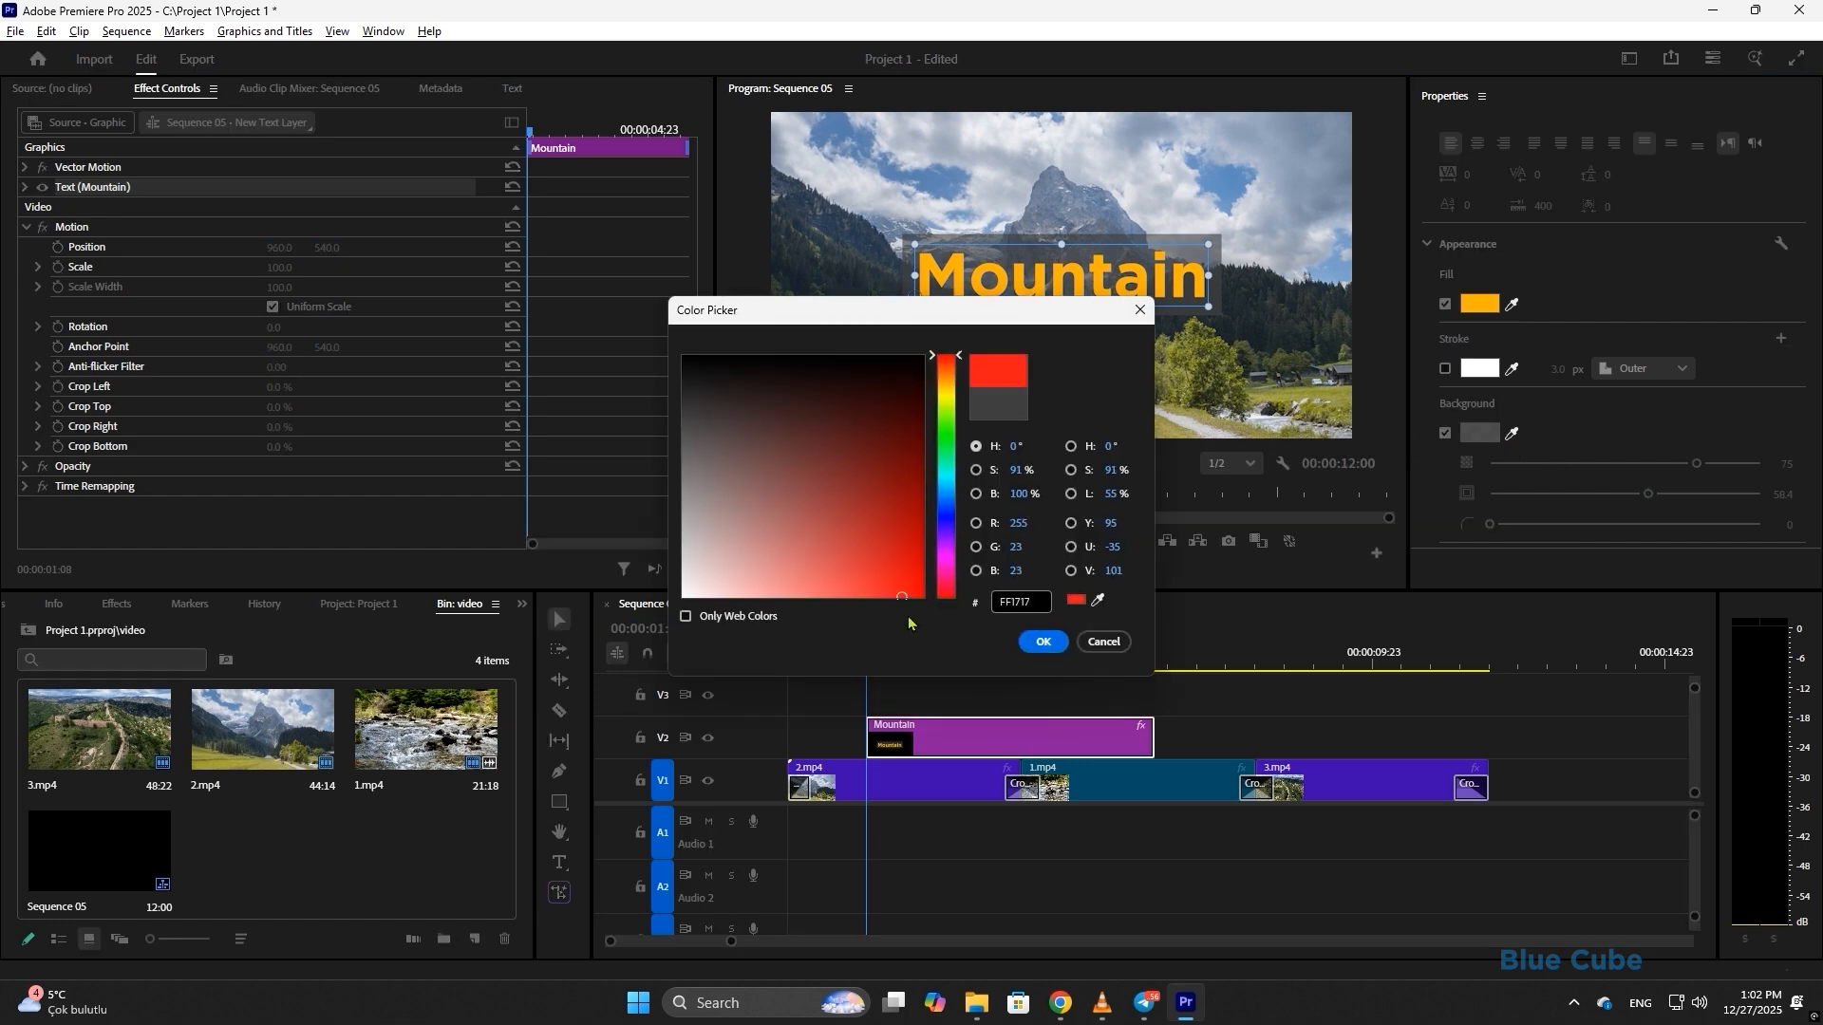
click(1043, 641)
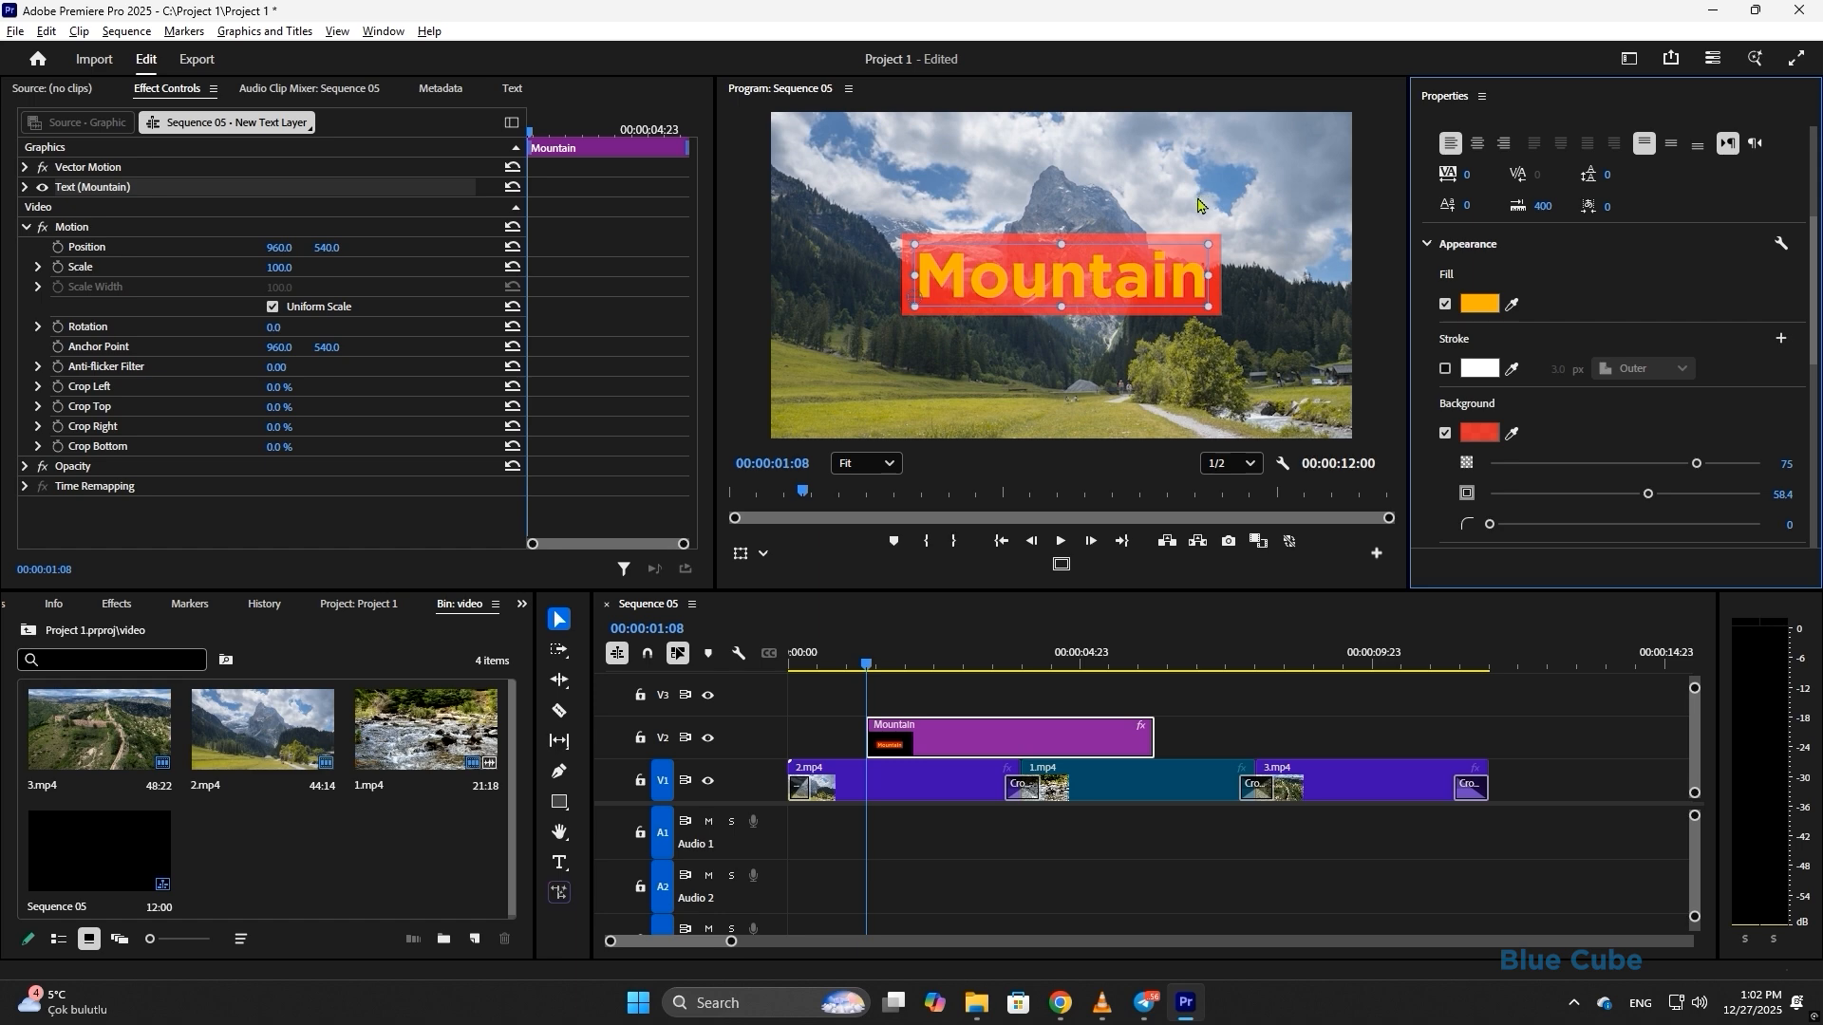
drag(1497, 522, 1593, 505)
scroll(1578, 502, down, 4)
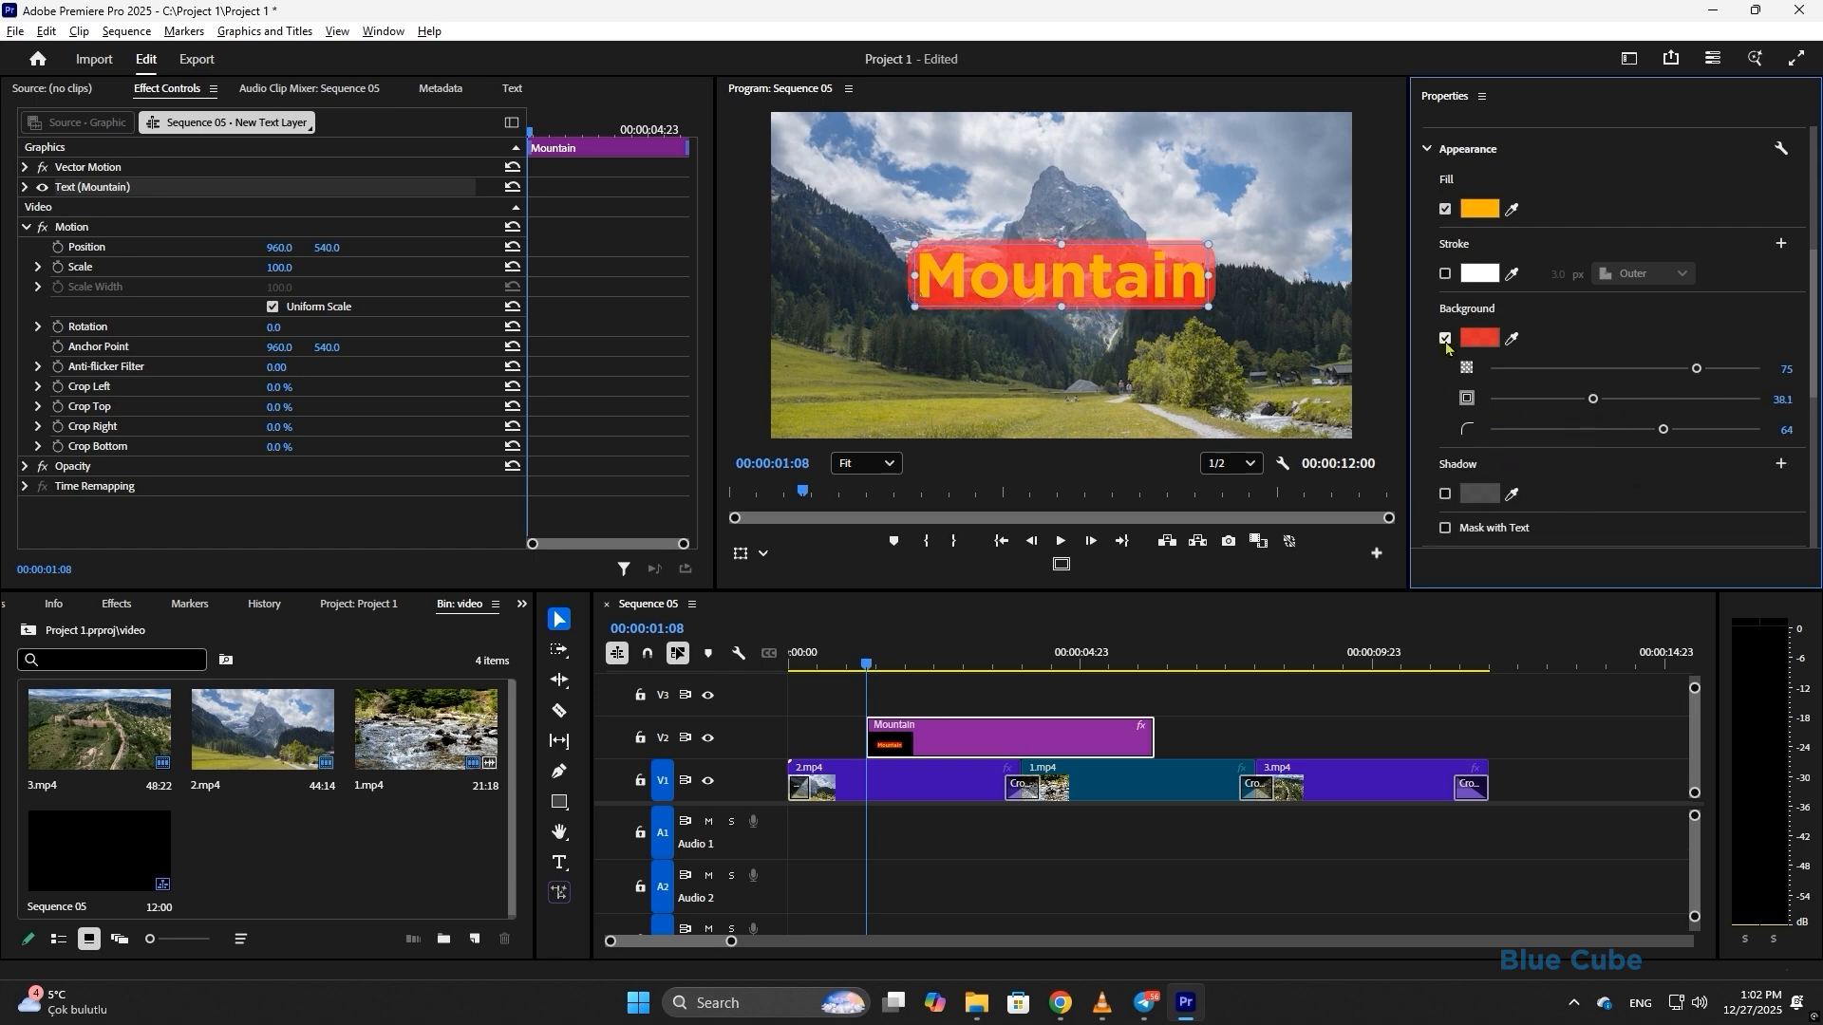
click(1445, 339)
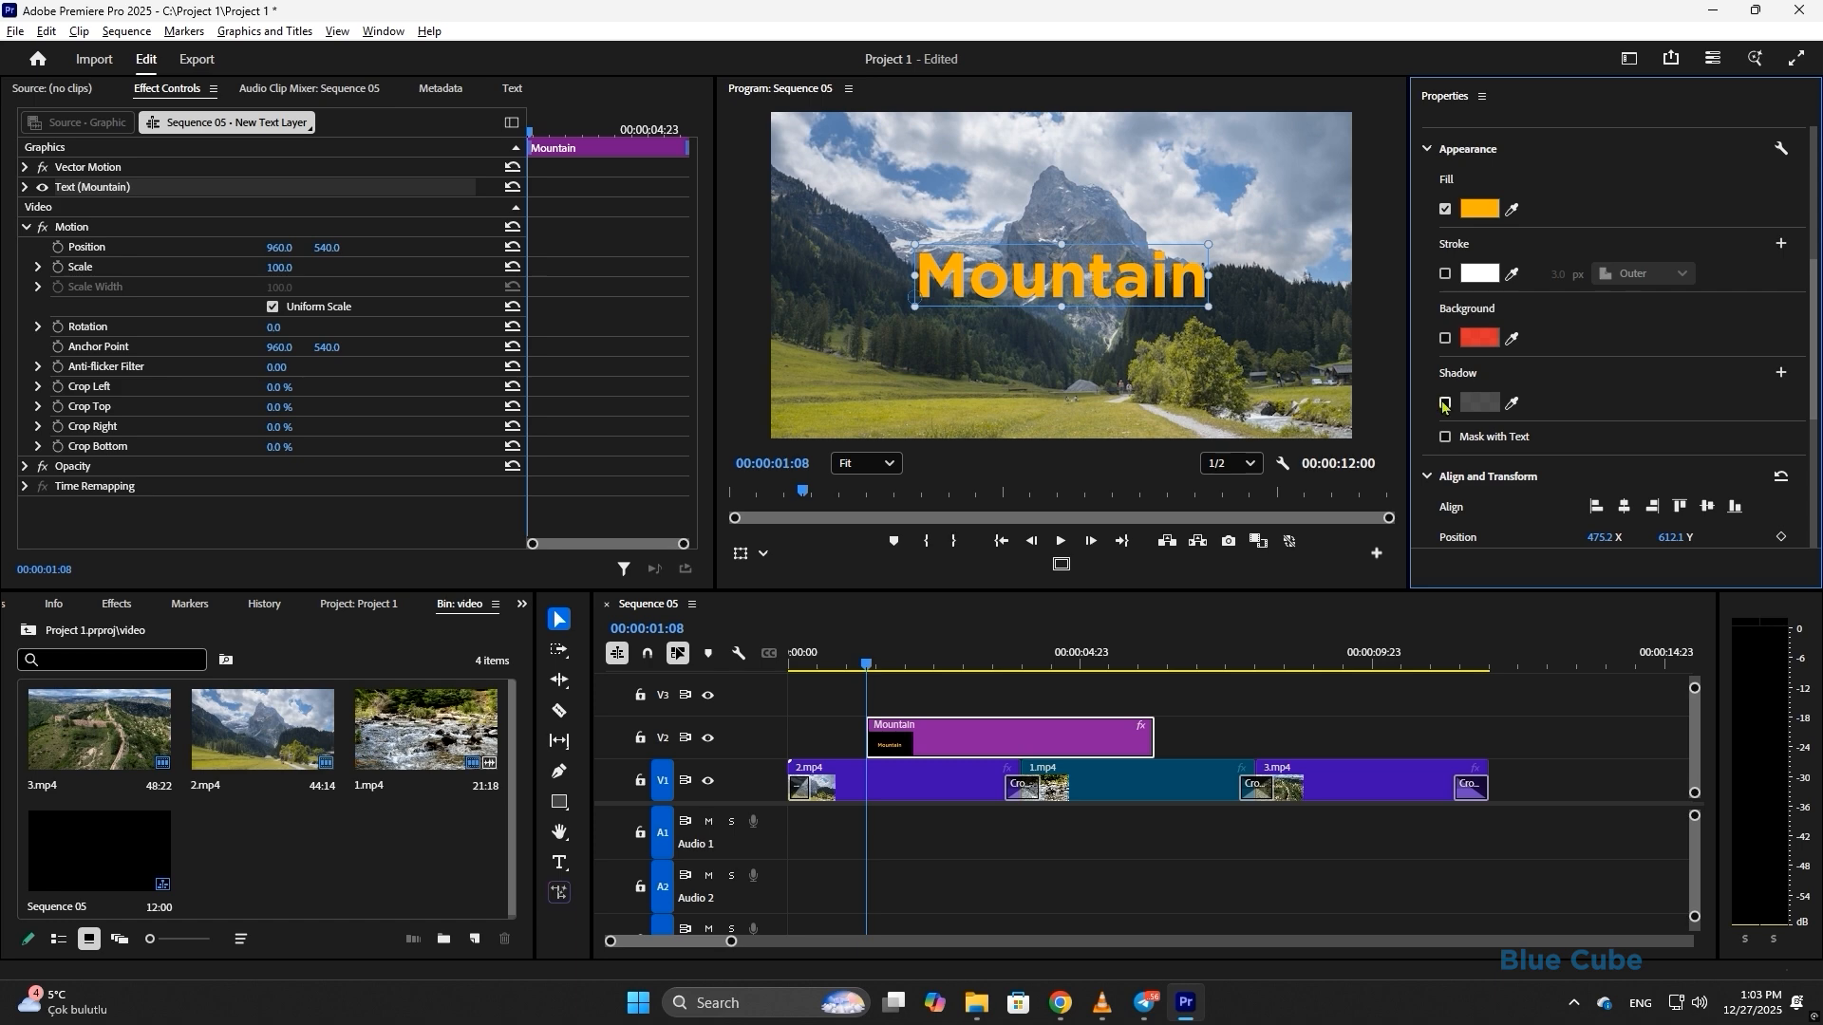
- Try a black drop shadow with more distance and lower opacity, then turn the shadow off
click(1446, 403)
click(1481, 404)
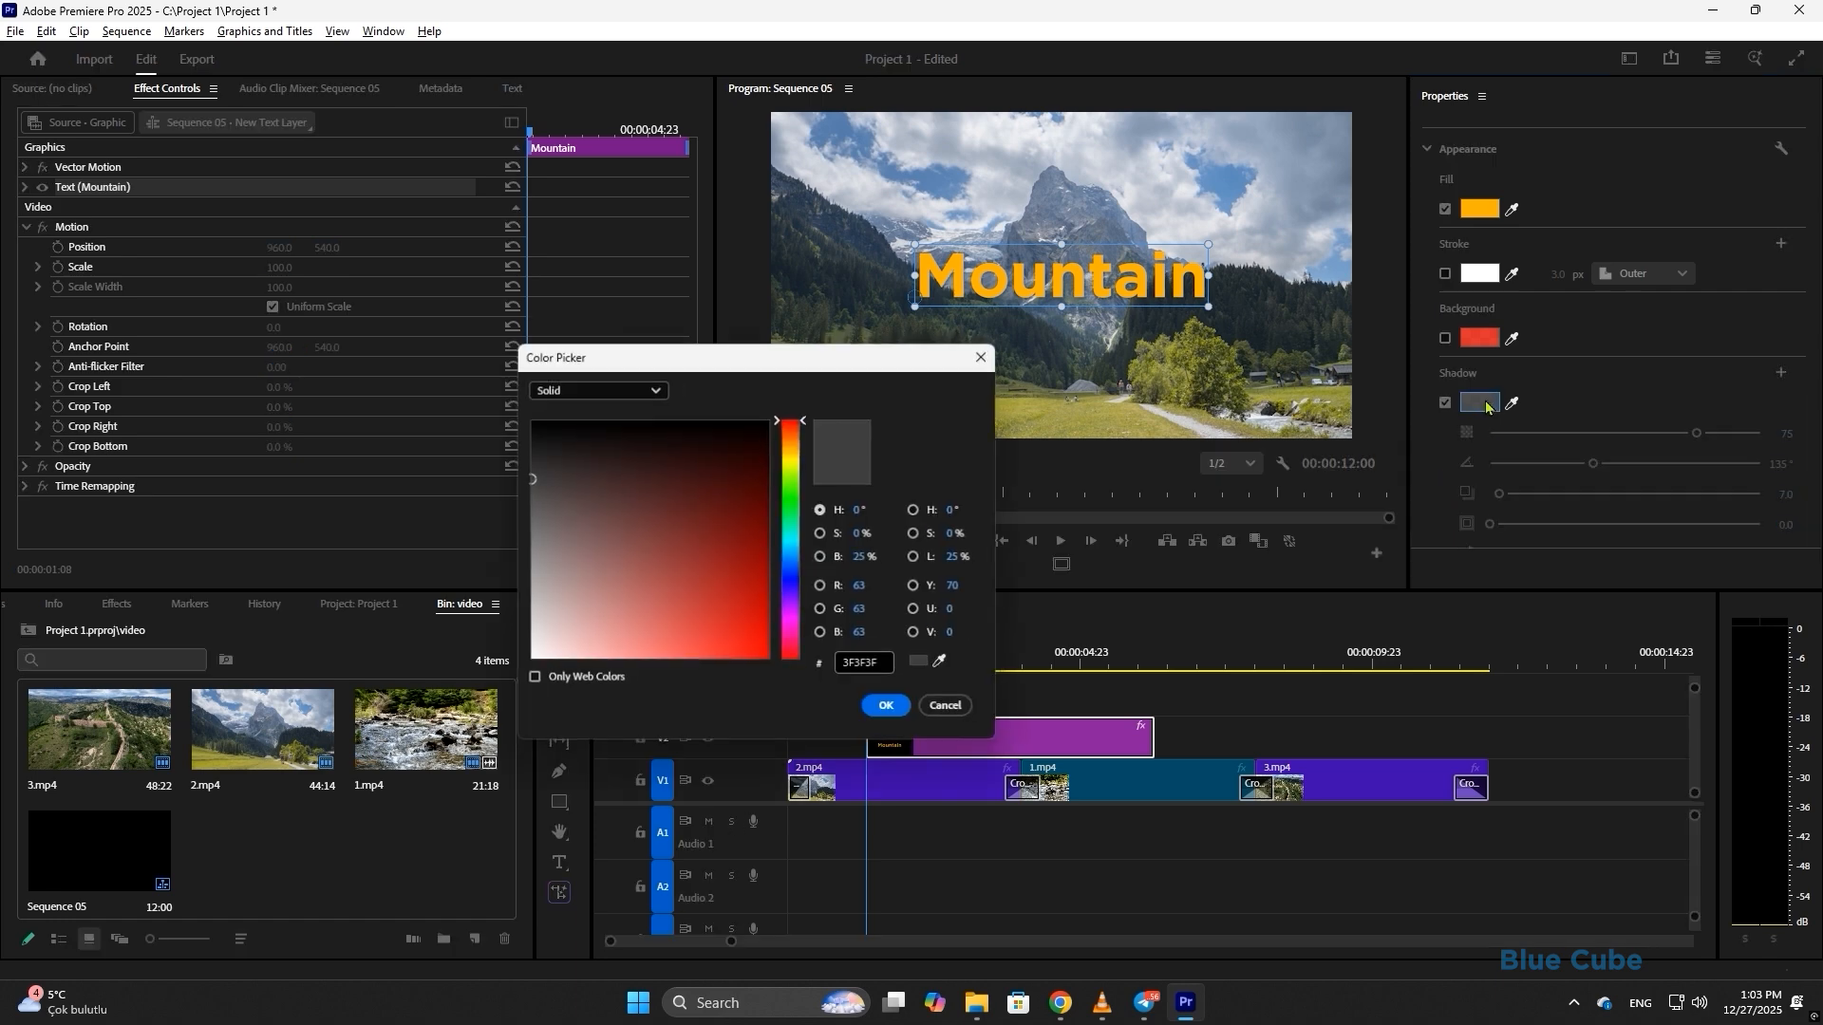
drag(685, 534, 484, 402)
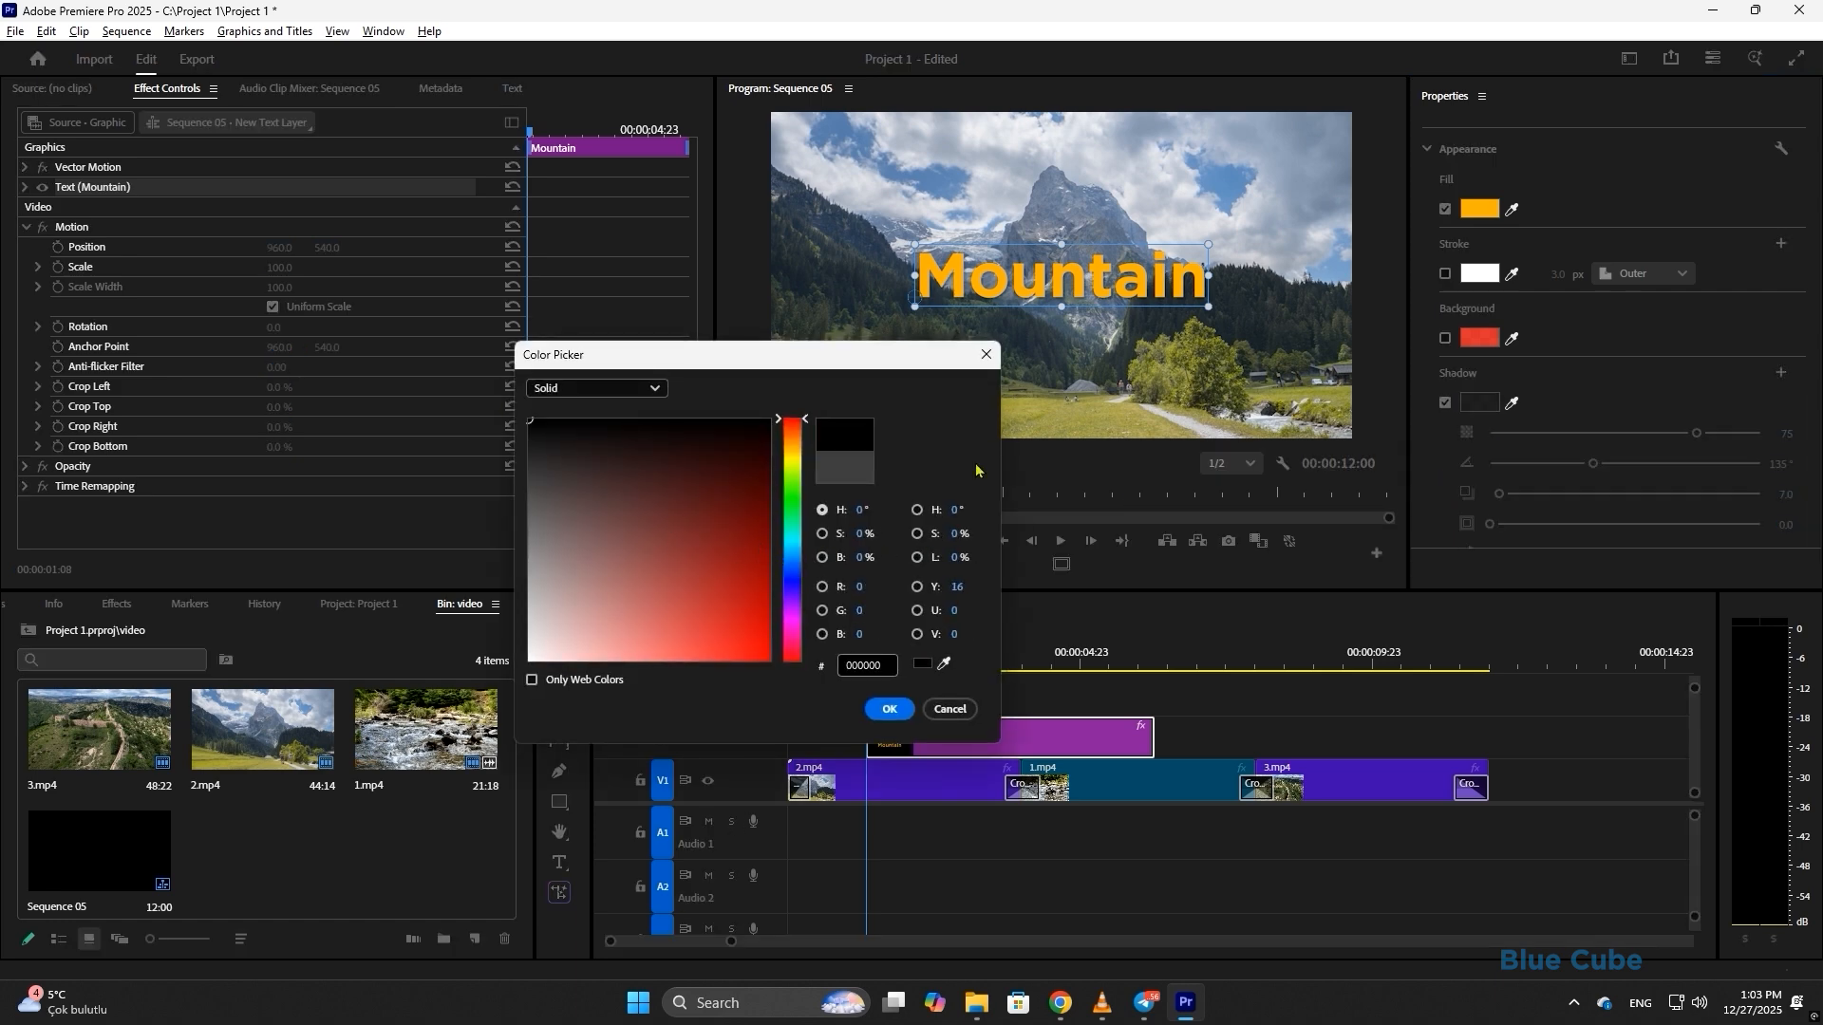
click(888, 709)
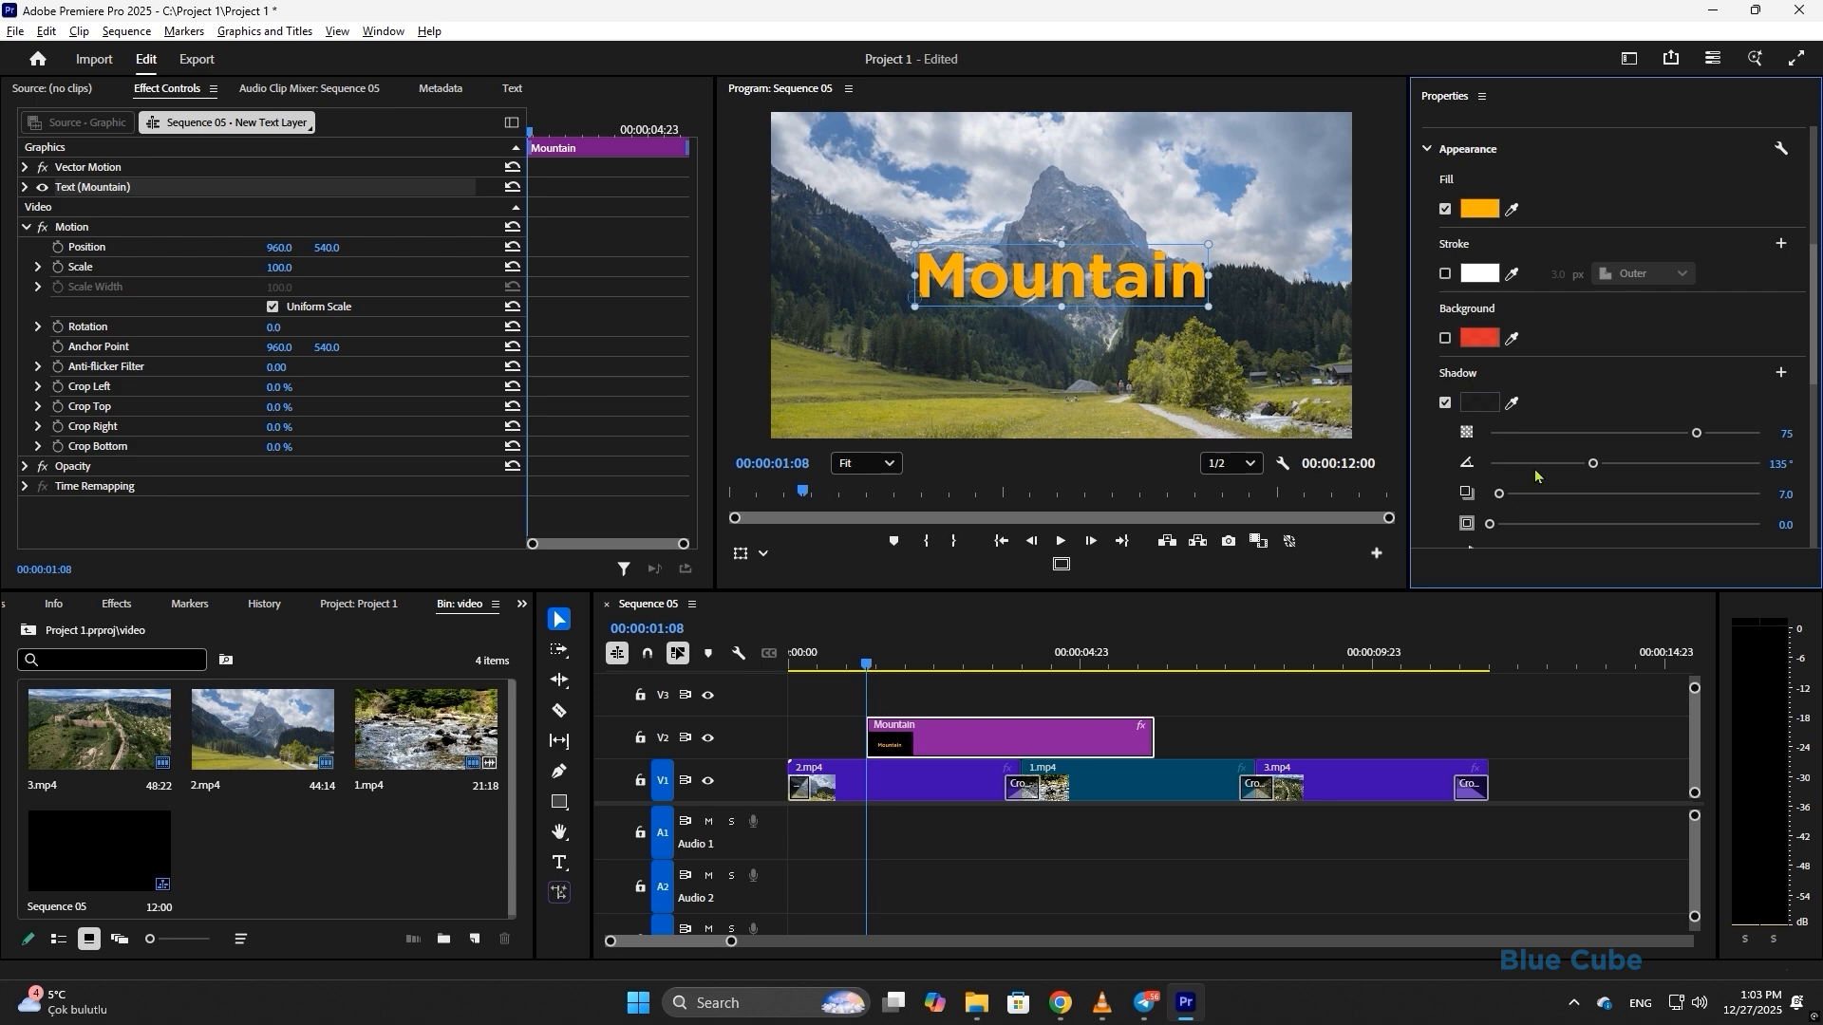
mouse_move(1499, 495)
mouse_down()
mouse_move(1551, 498)
mouse_move(1528, 508)
mouse_up()
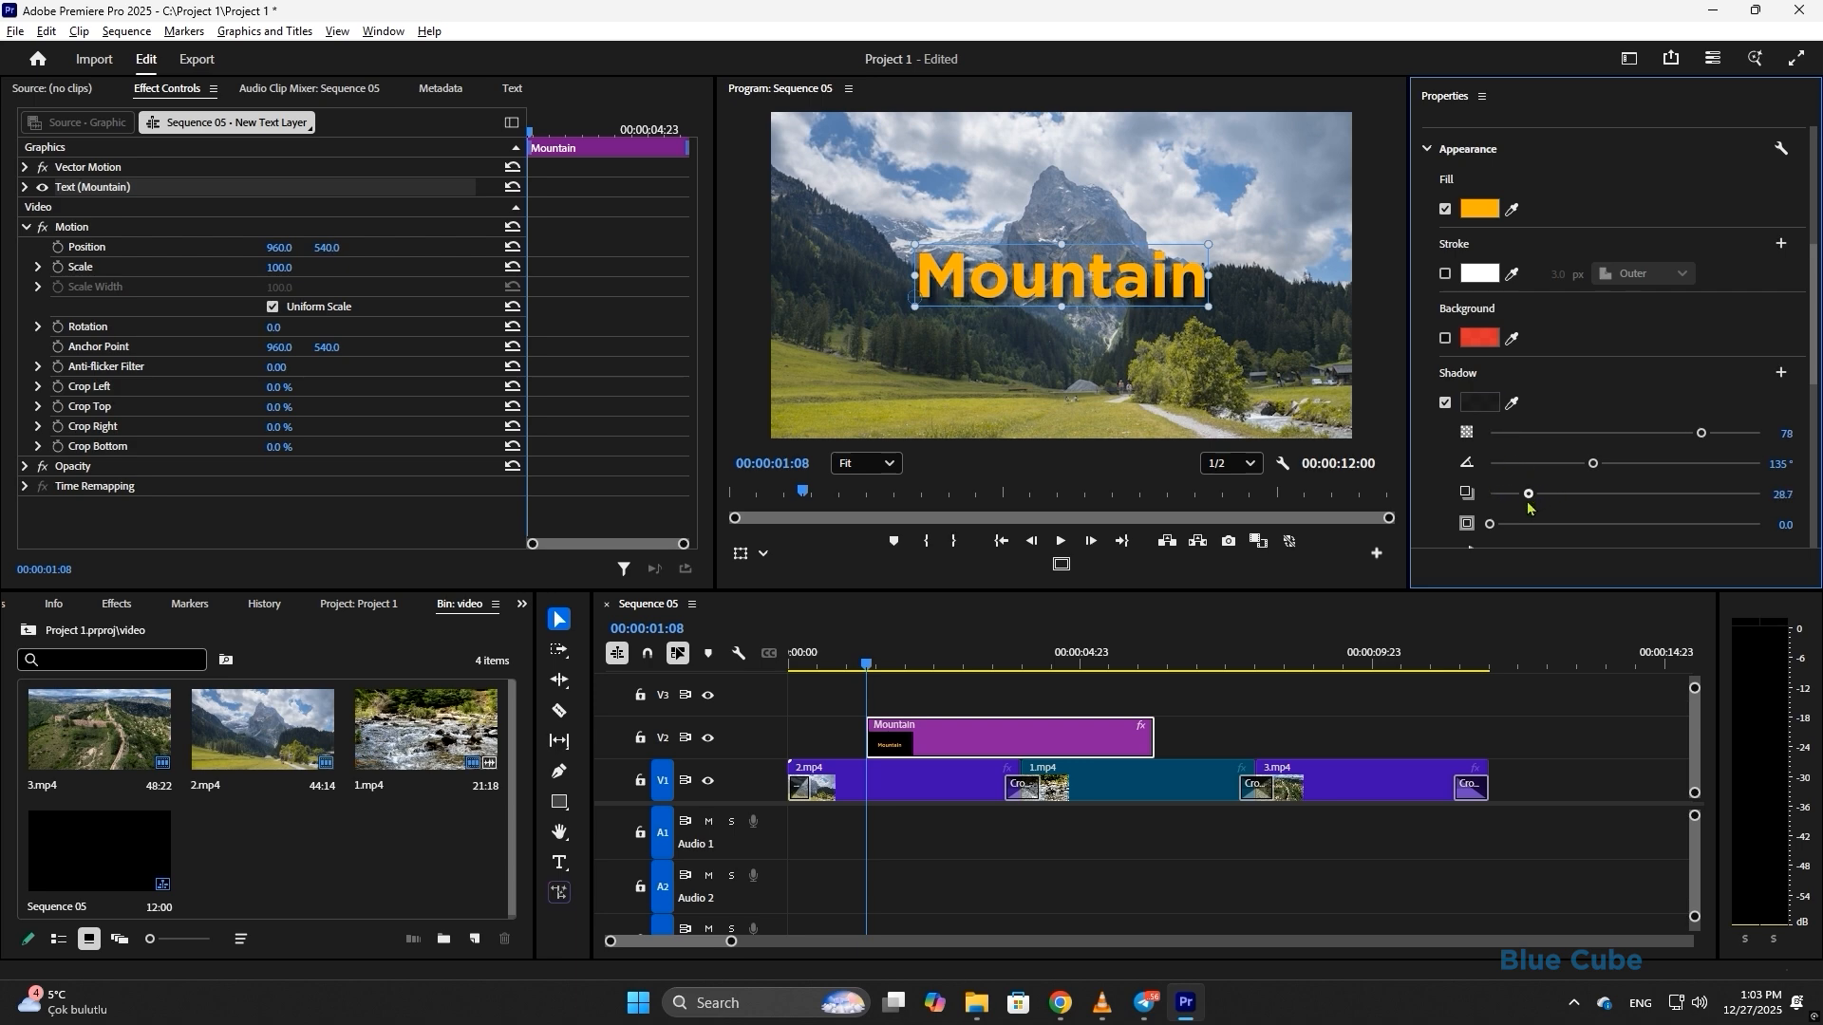
drag(1701, 433, 1718, 444)
drag(1496, 525, 1541, 501)
scroll(1538, 523, down, 1)
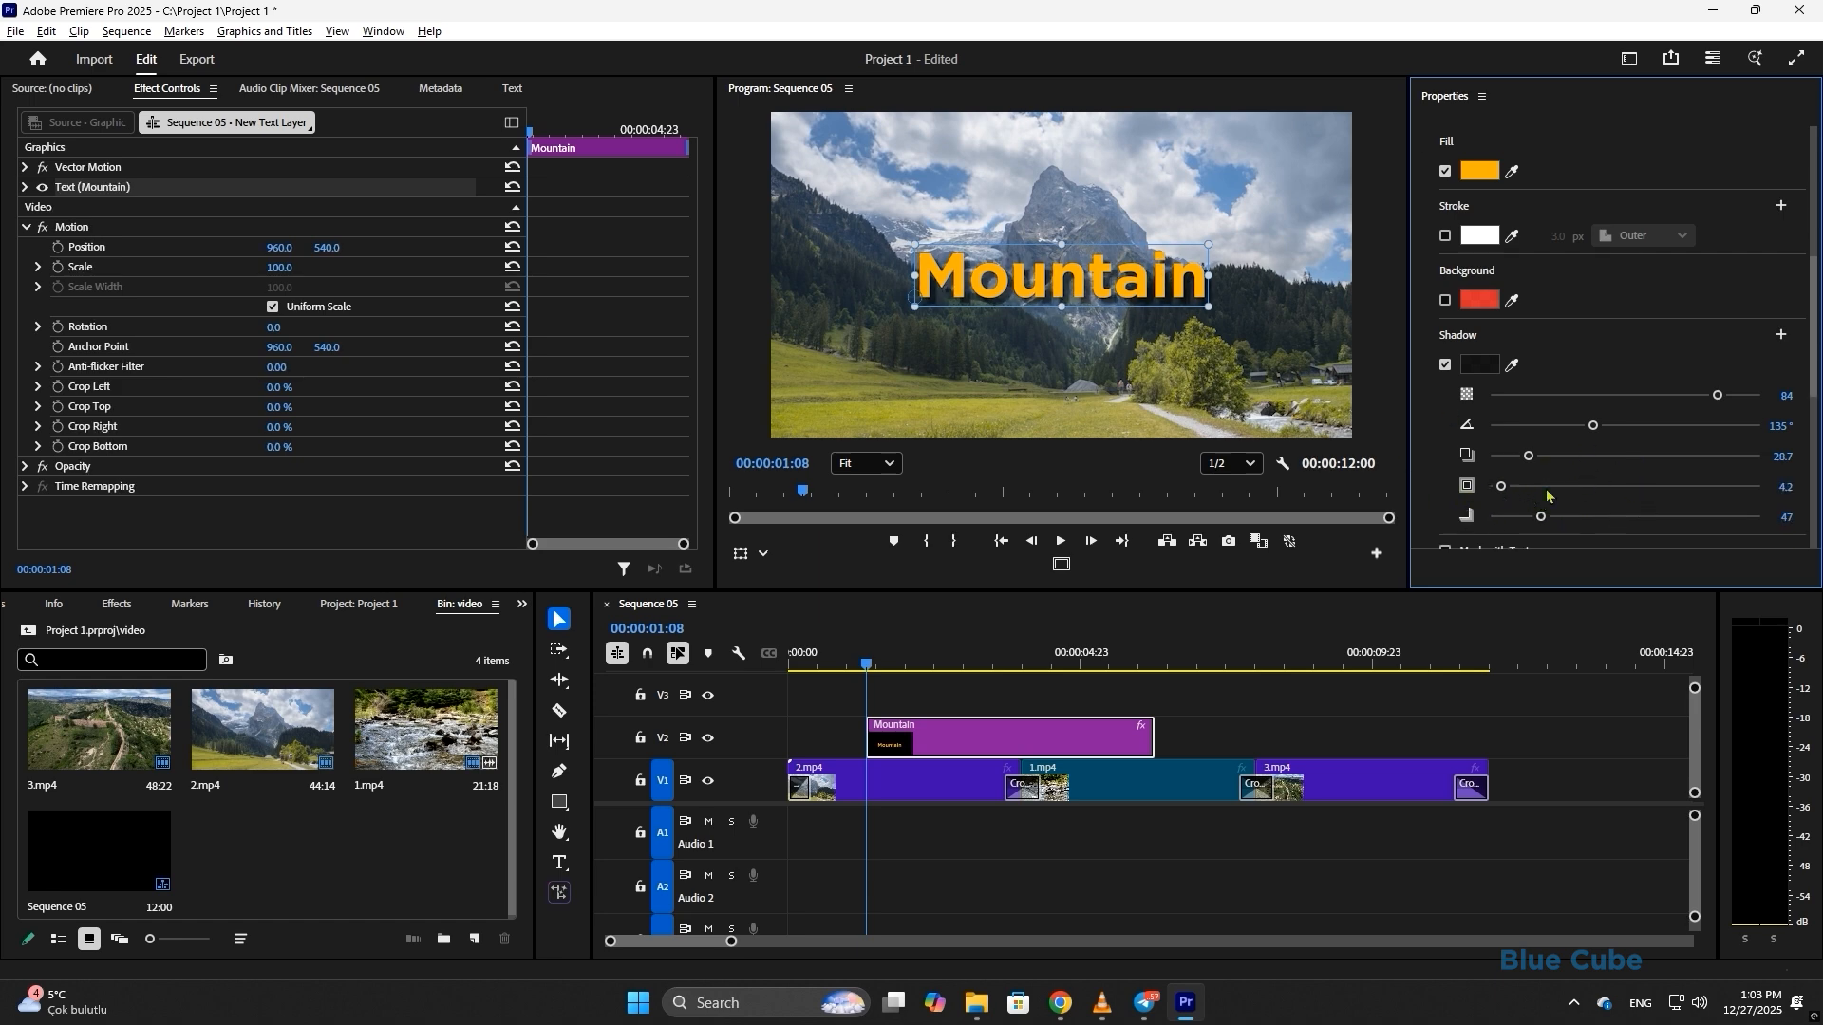
click(1445, 366)
scroll(1780, 368, up, 10)
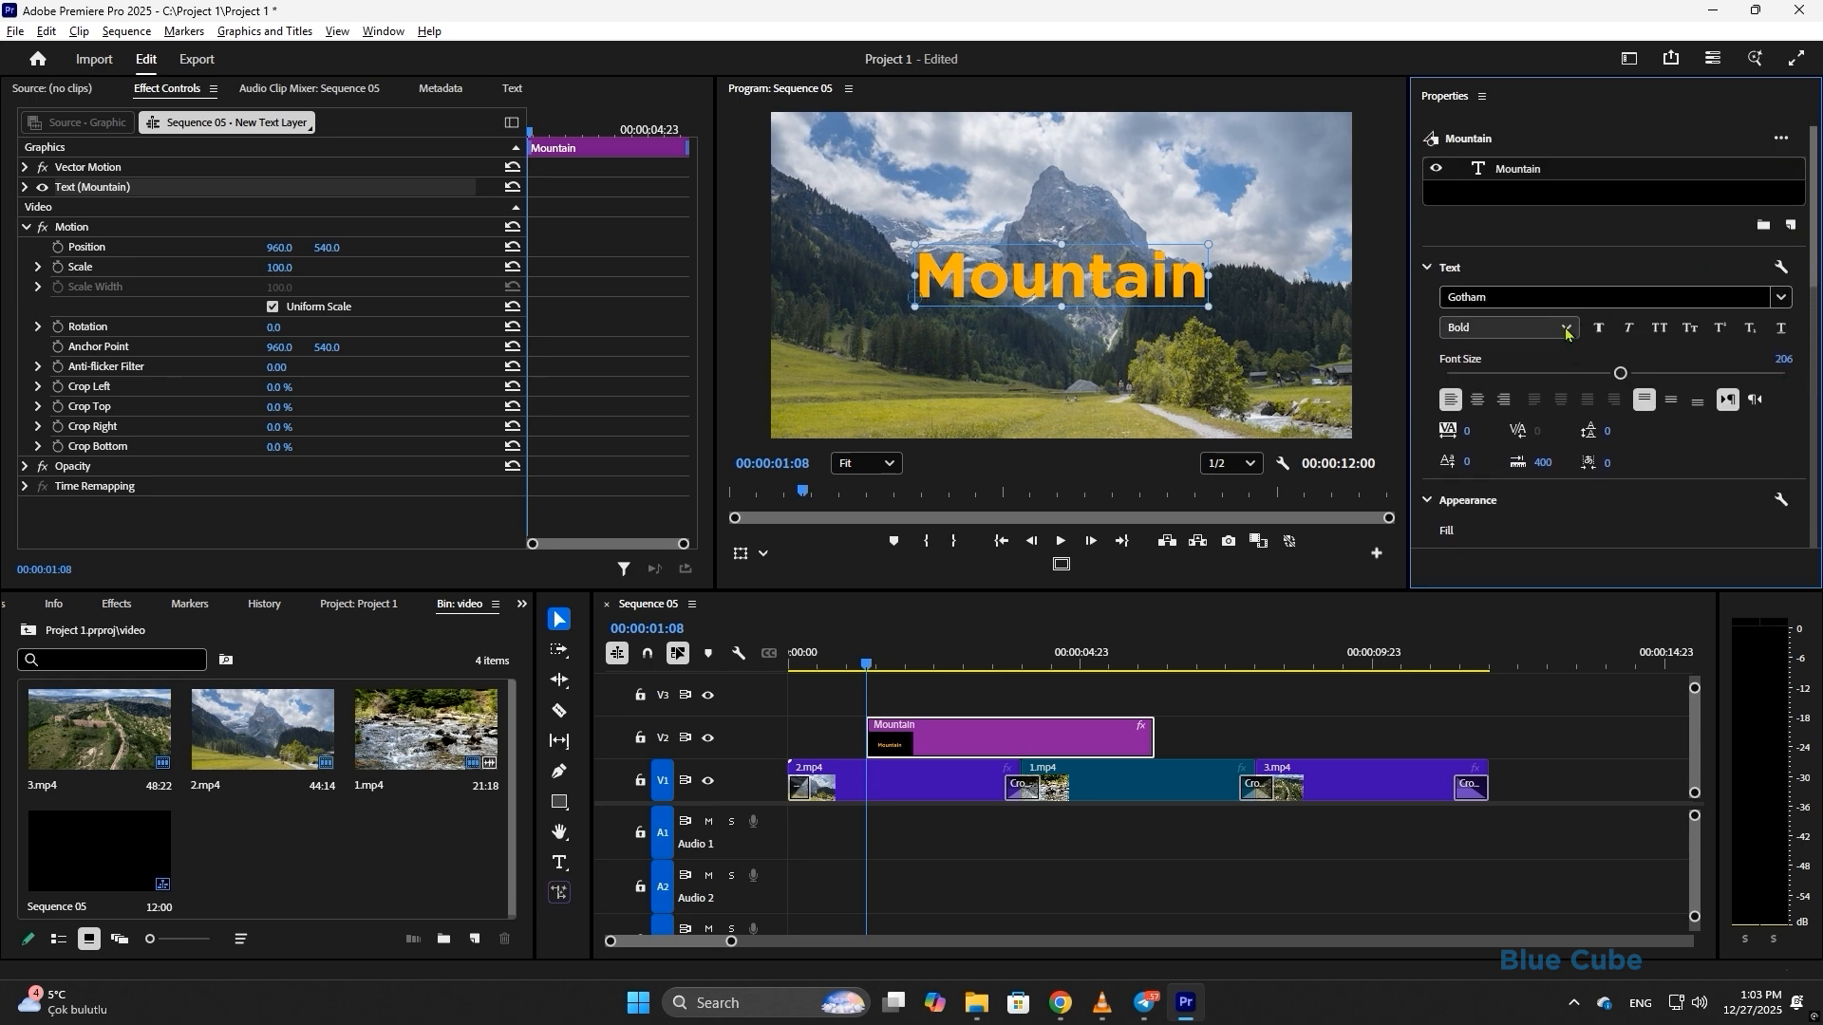
- Make the title faux bold, testing all caps, faux italic and right-to-left direction before reverting them
click(1564, 328)
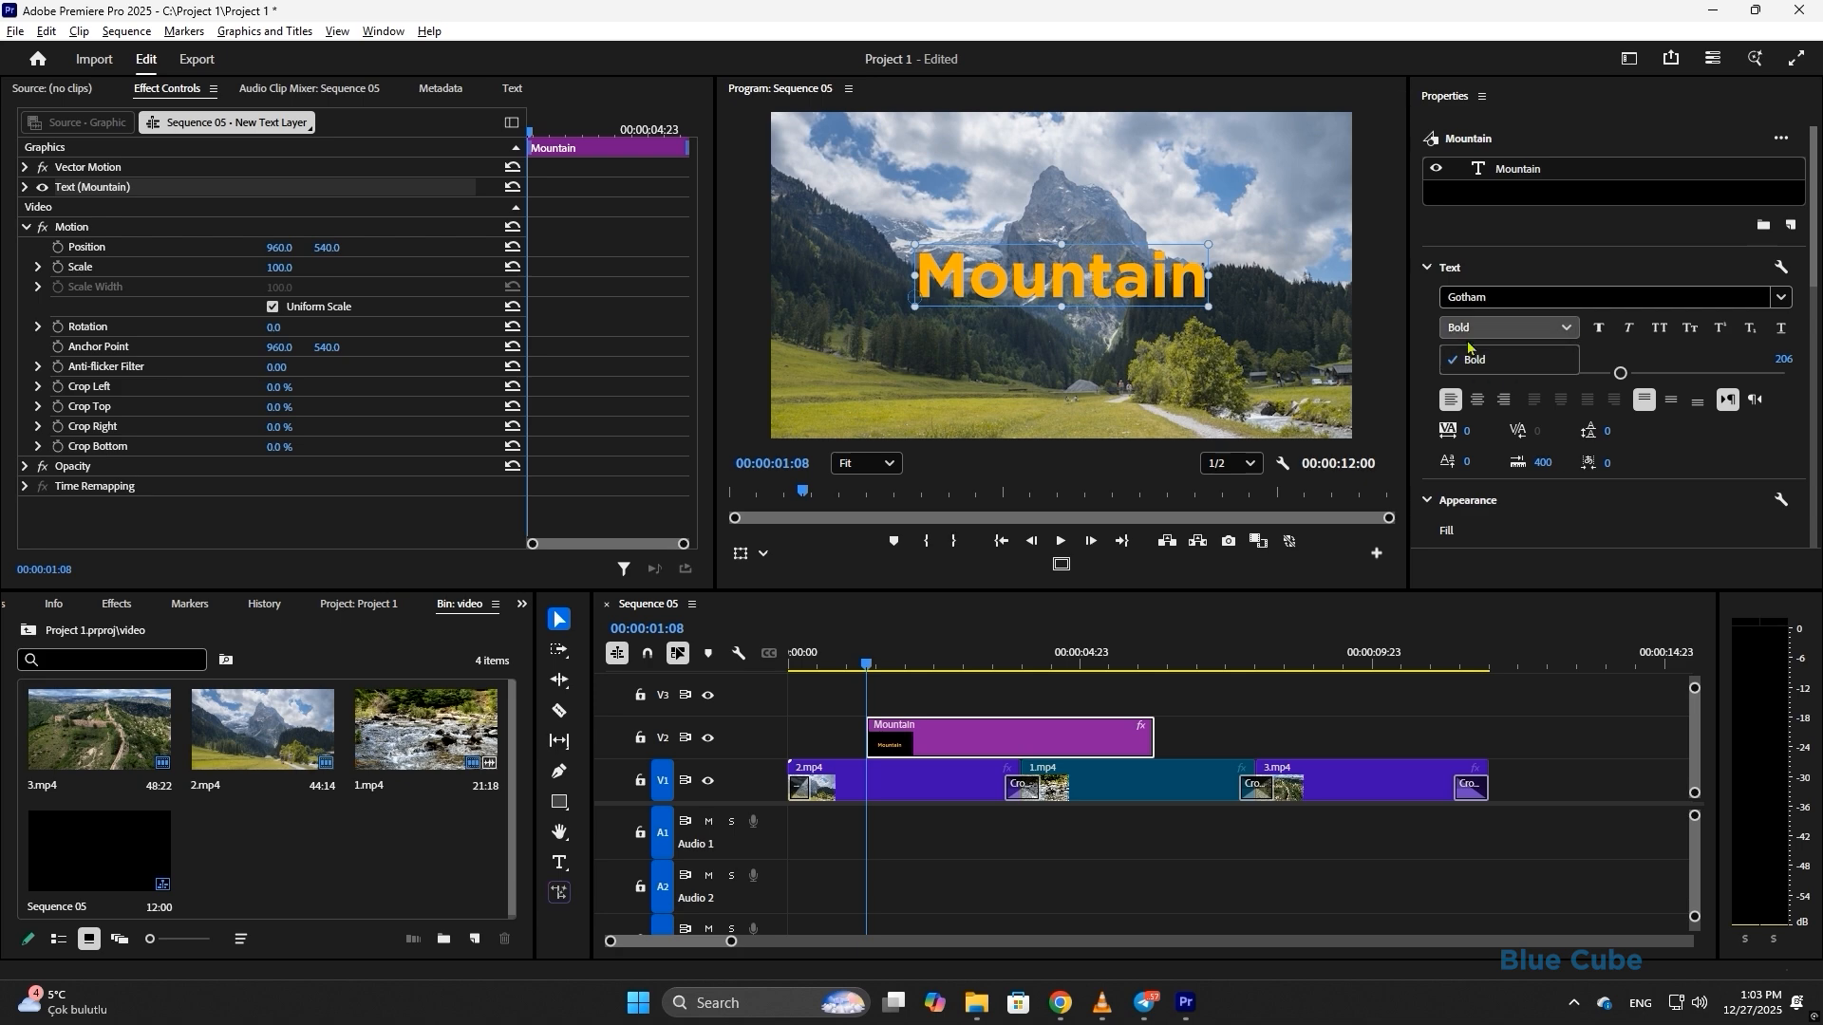
click(1600, 329)
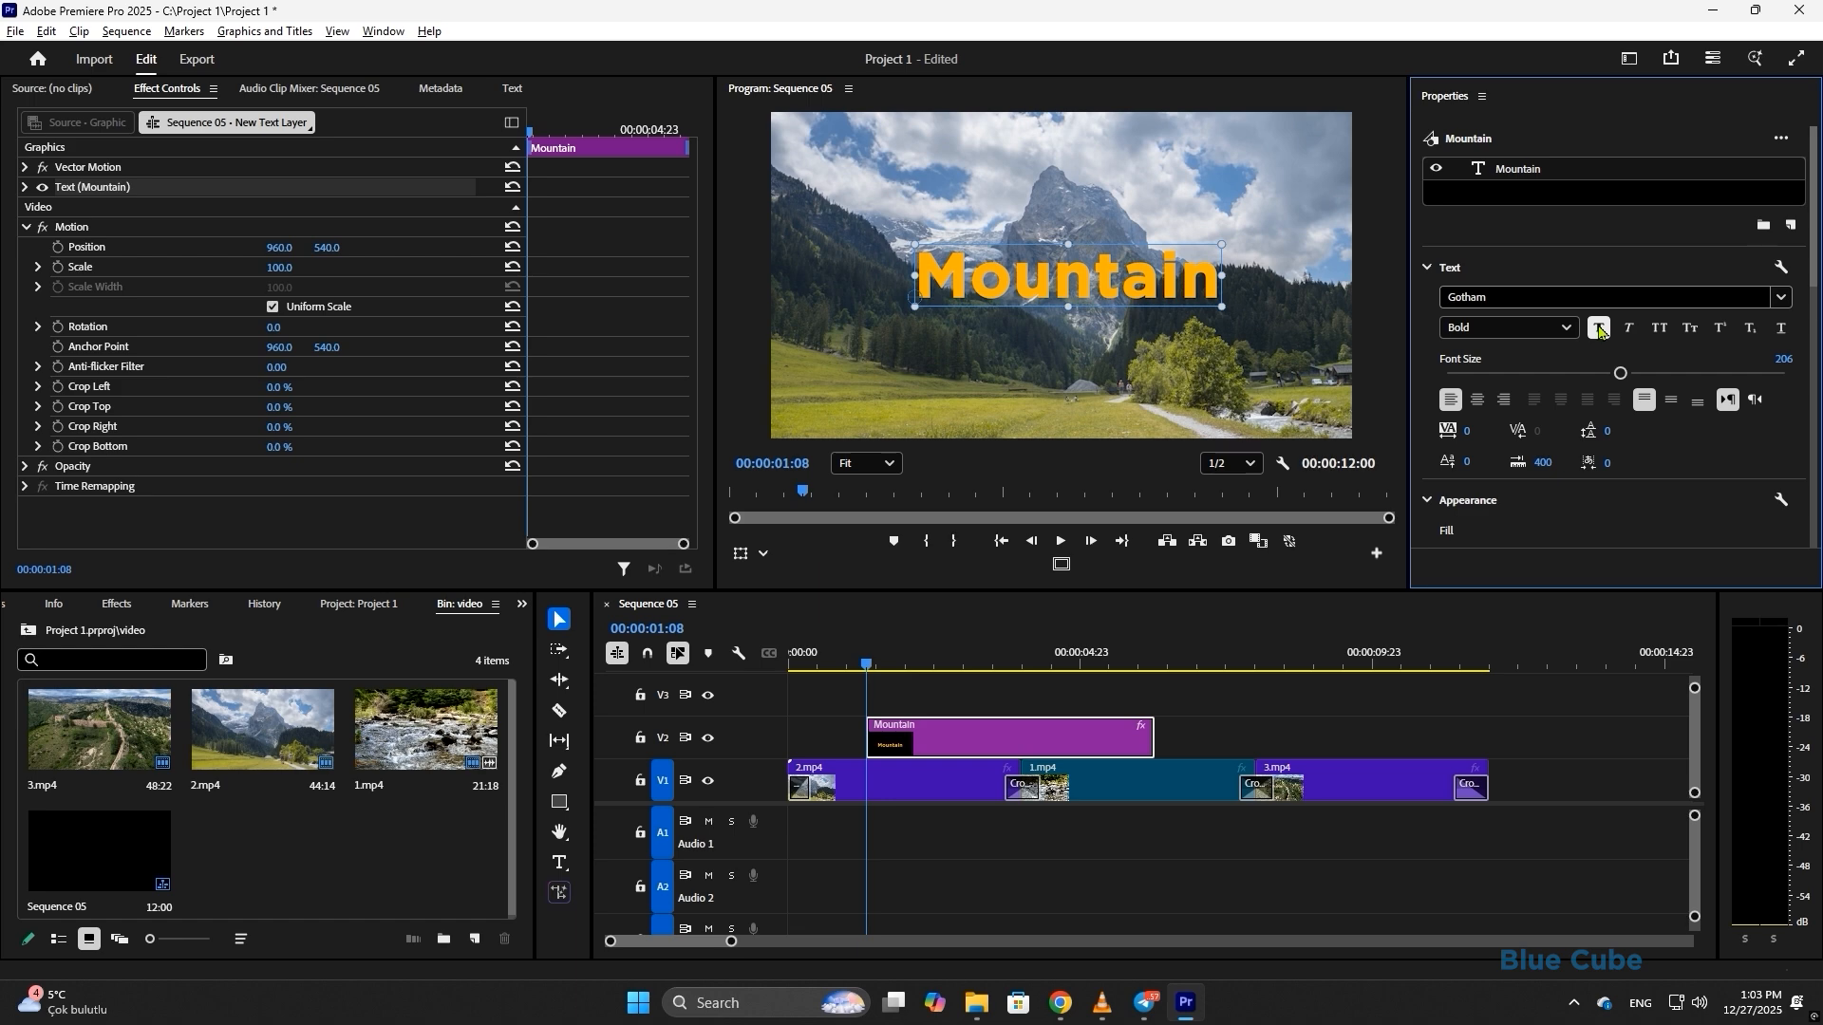
click(1660, 327)
click(1660, 327)
click(1629, 327)
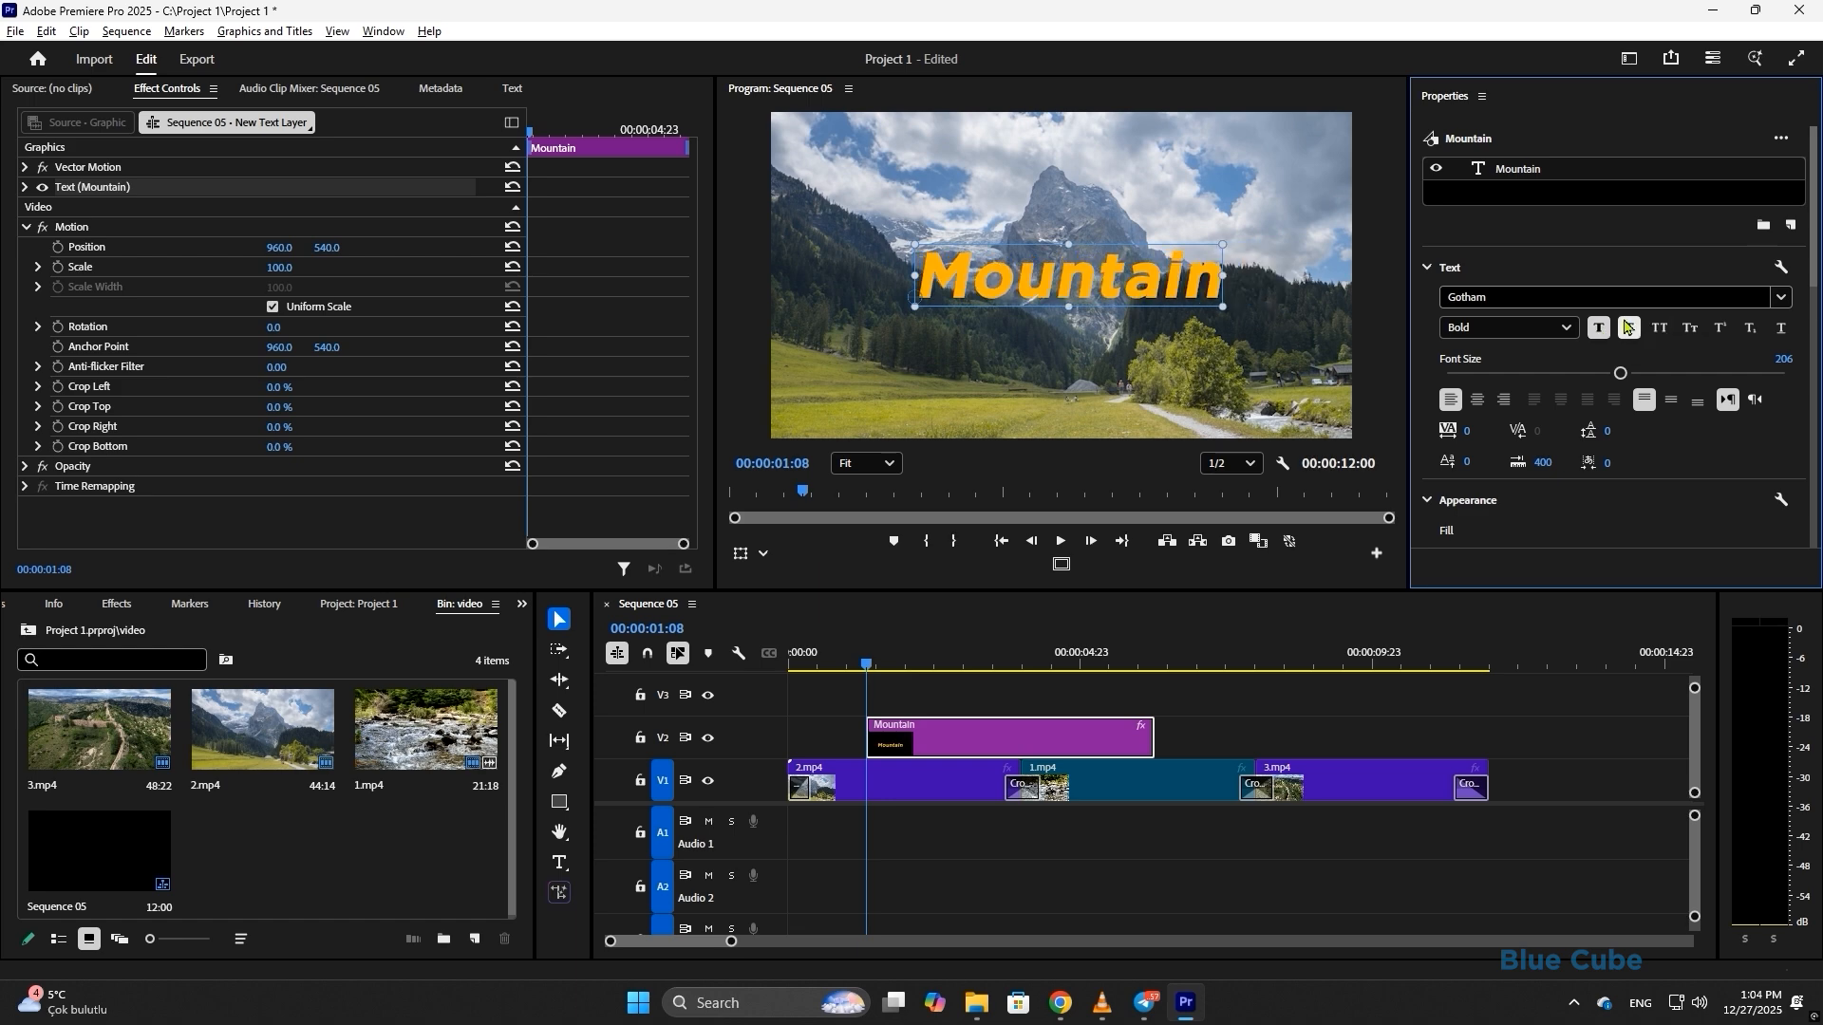
click(1628, 327)
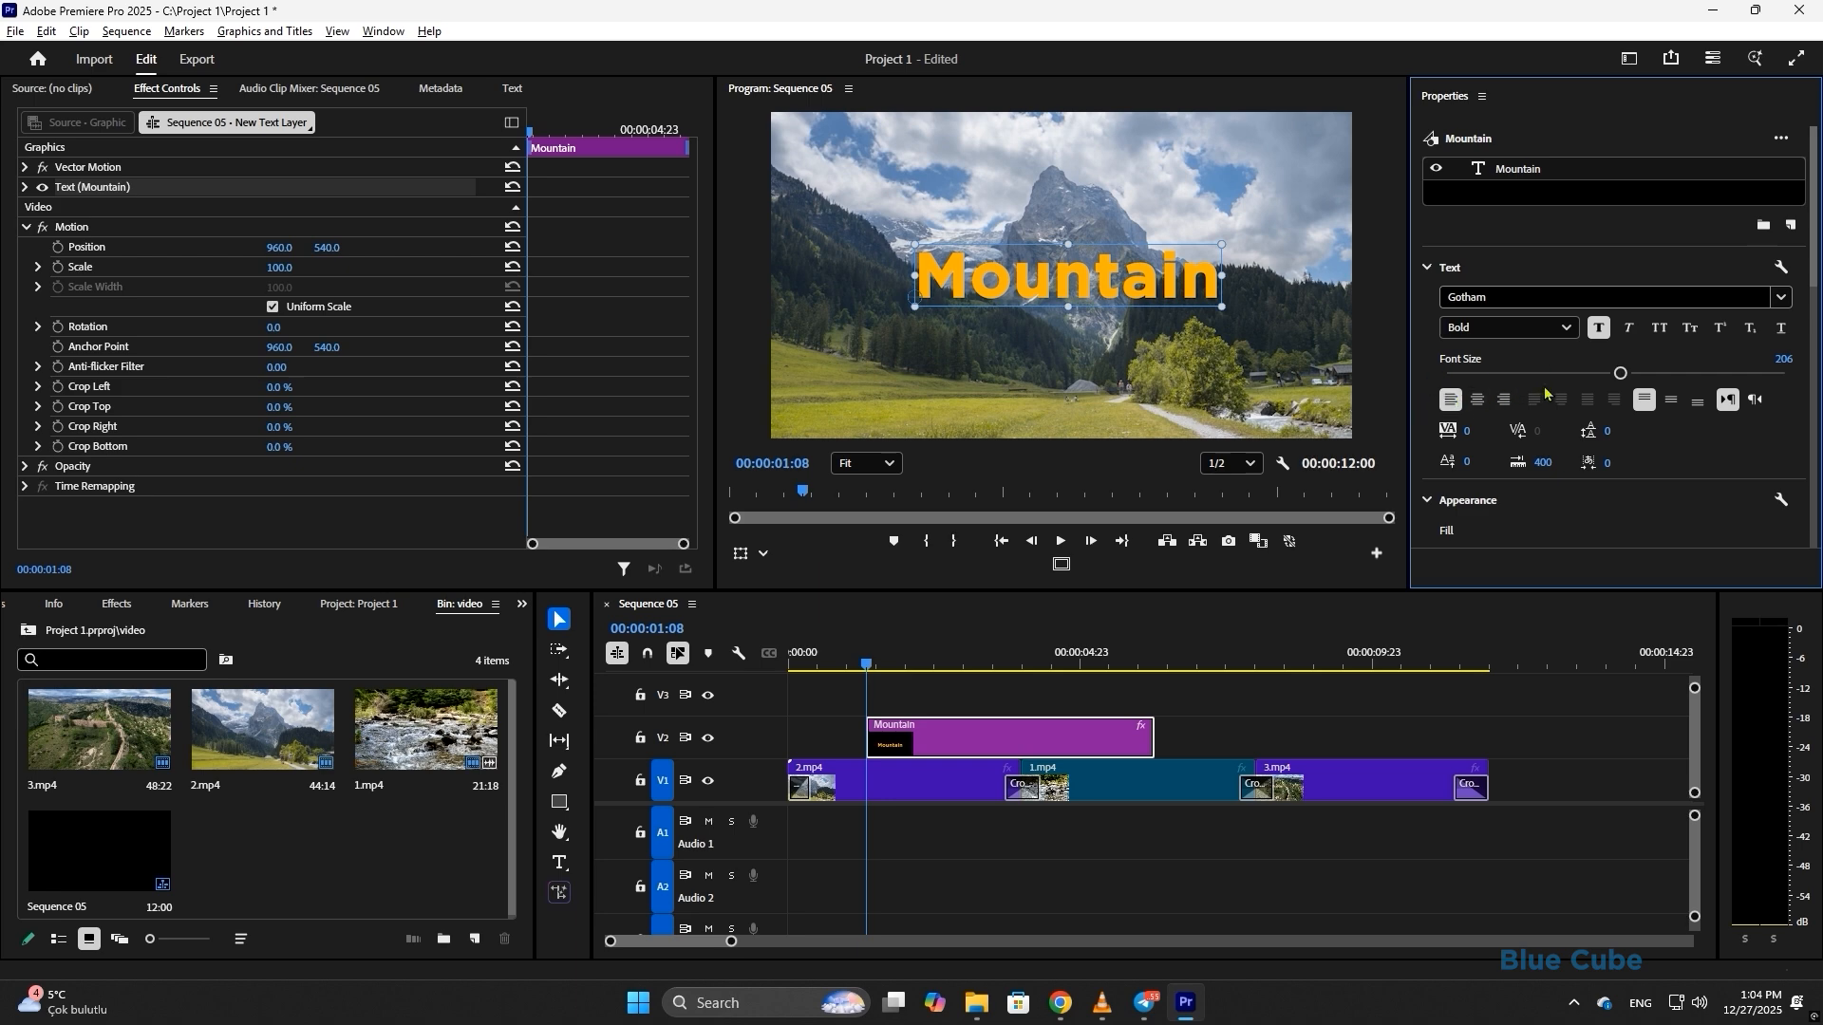
click(1755, 399)
click(1730, 400)
- Widen the title's letter spacing and try a baseline shift of 10, then undo it
mouse_move(1467, 432)
mouse_down()
mouse_move(1685, 433)
mouse_move(1480, 432)
mouse_up()
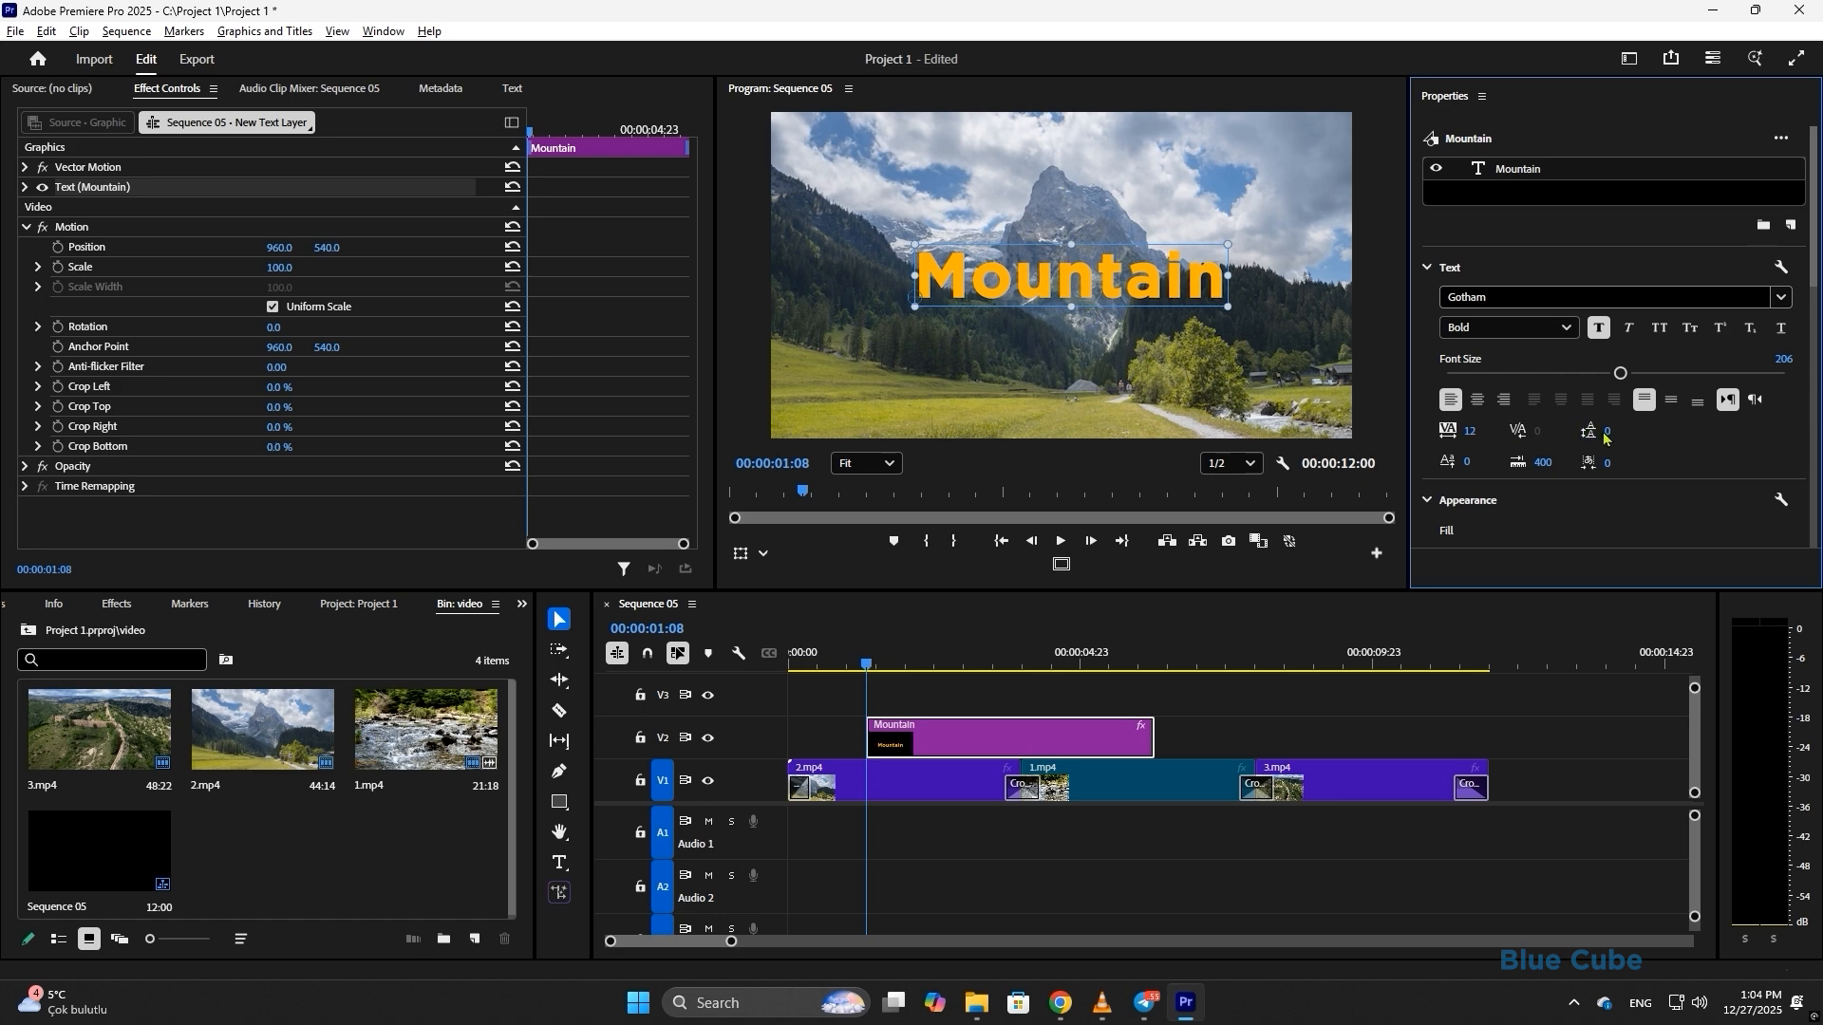
scroll(1612, 427, down, 1)
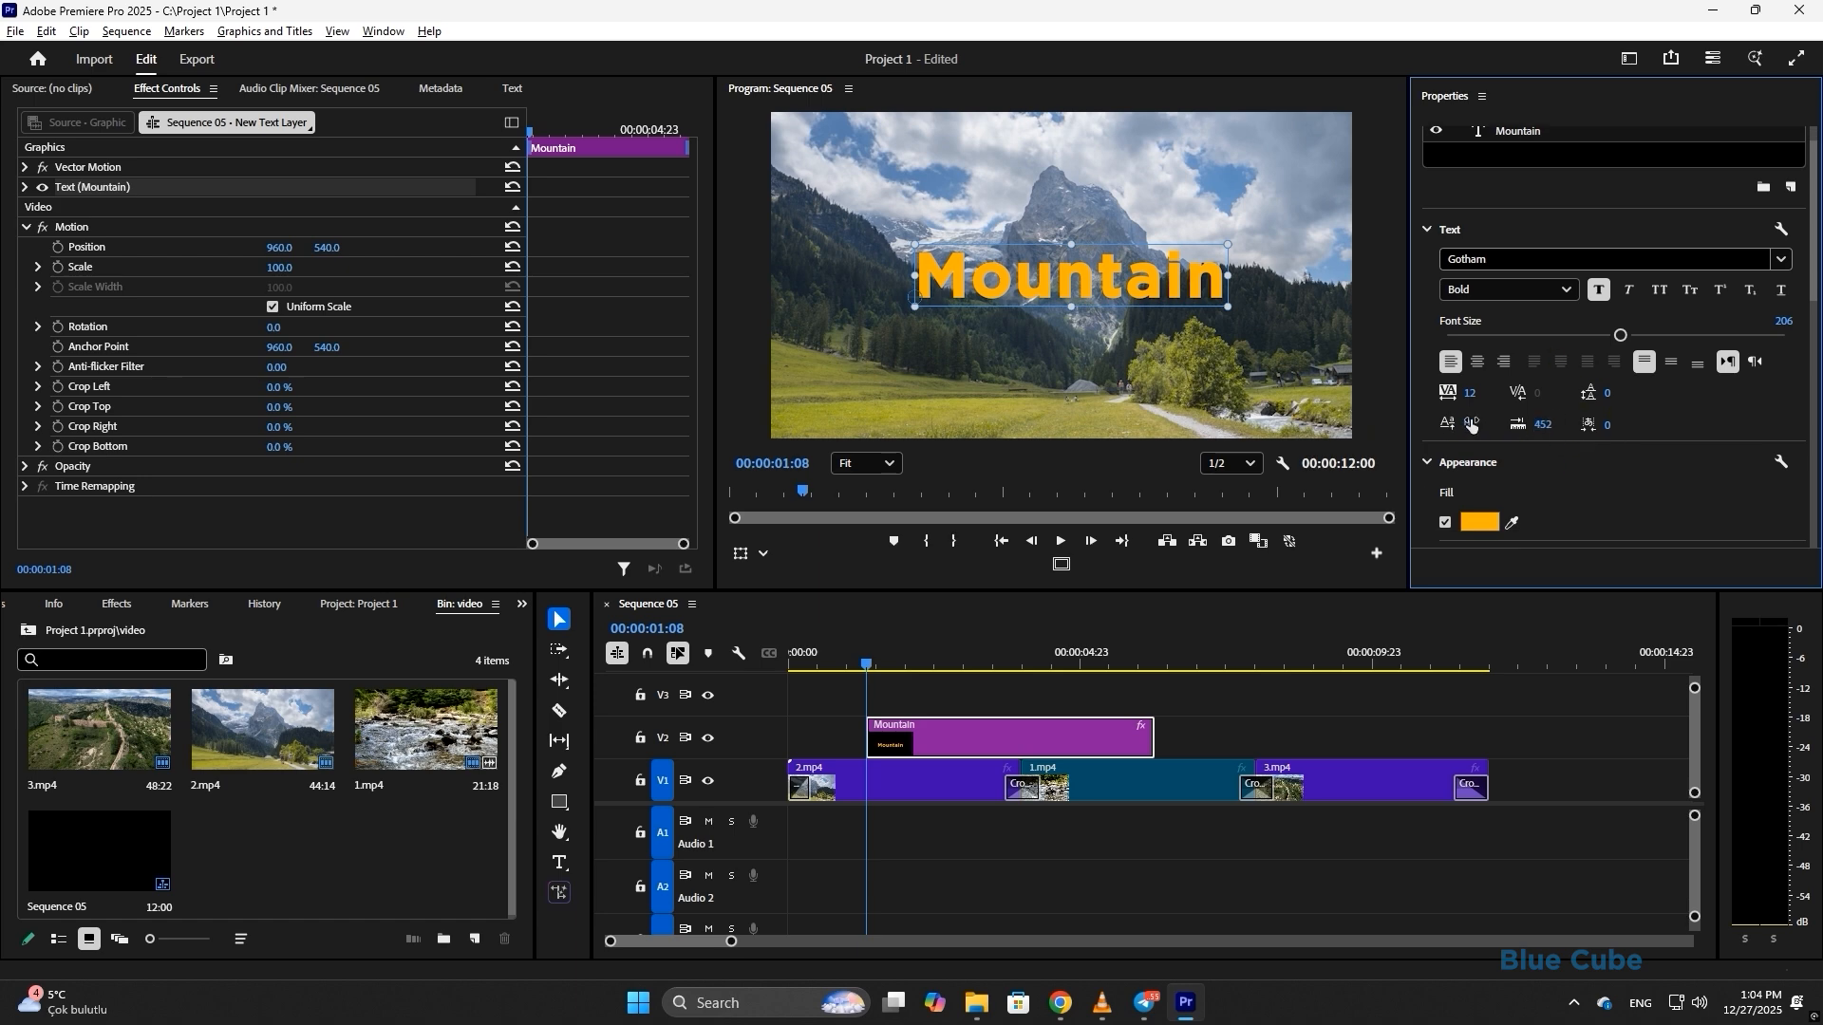
mouse_move(1467, 425)
mouse_down()
mouse_move(1453, 425)
mouse_move(1477, 424)
mouse_up()
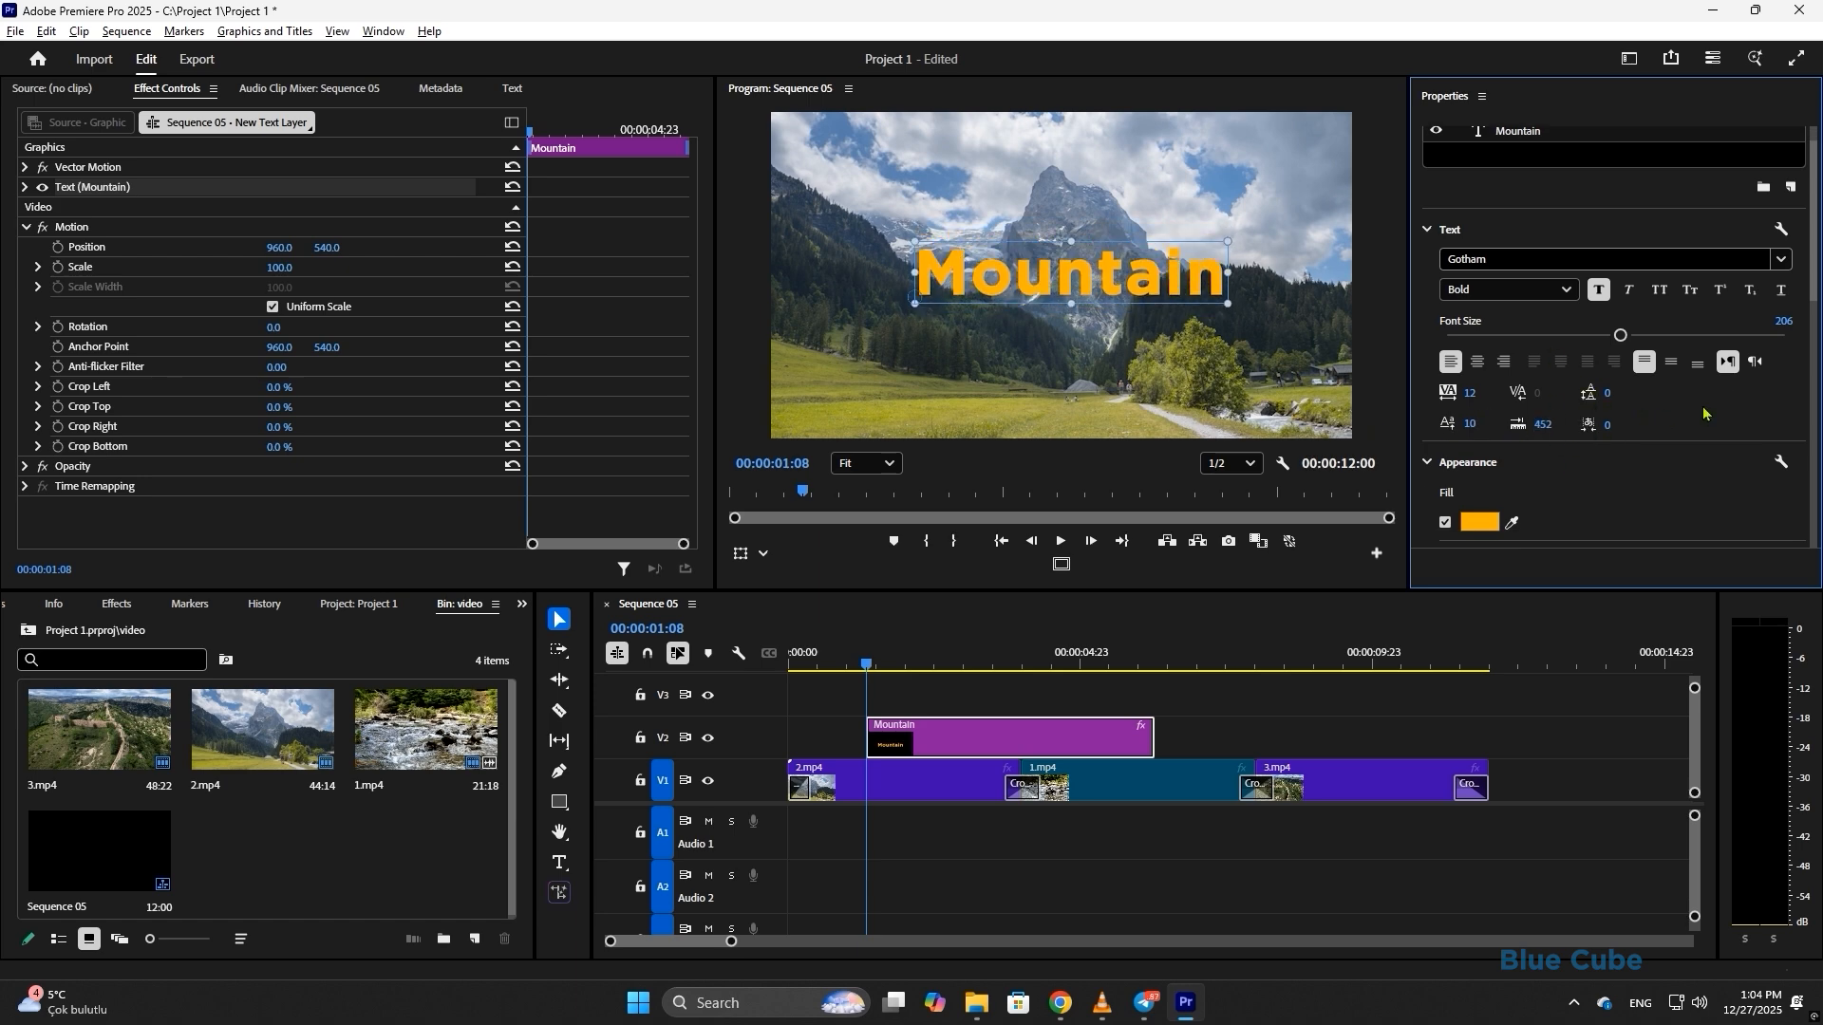
key(ctrl+z)
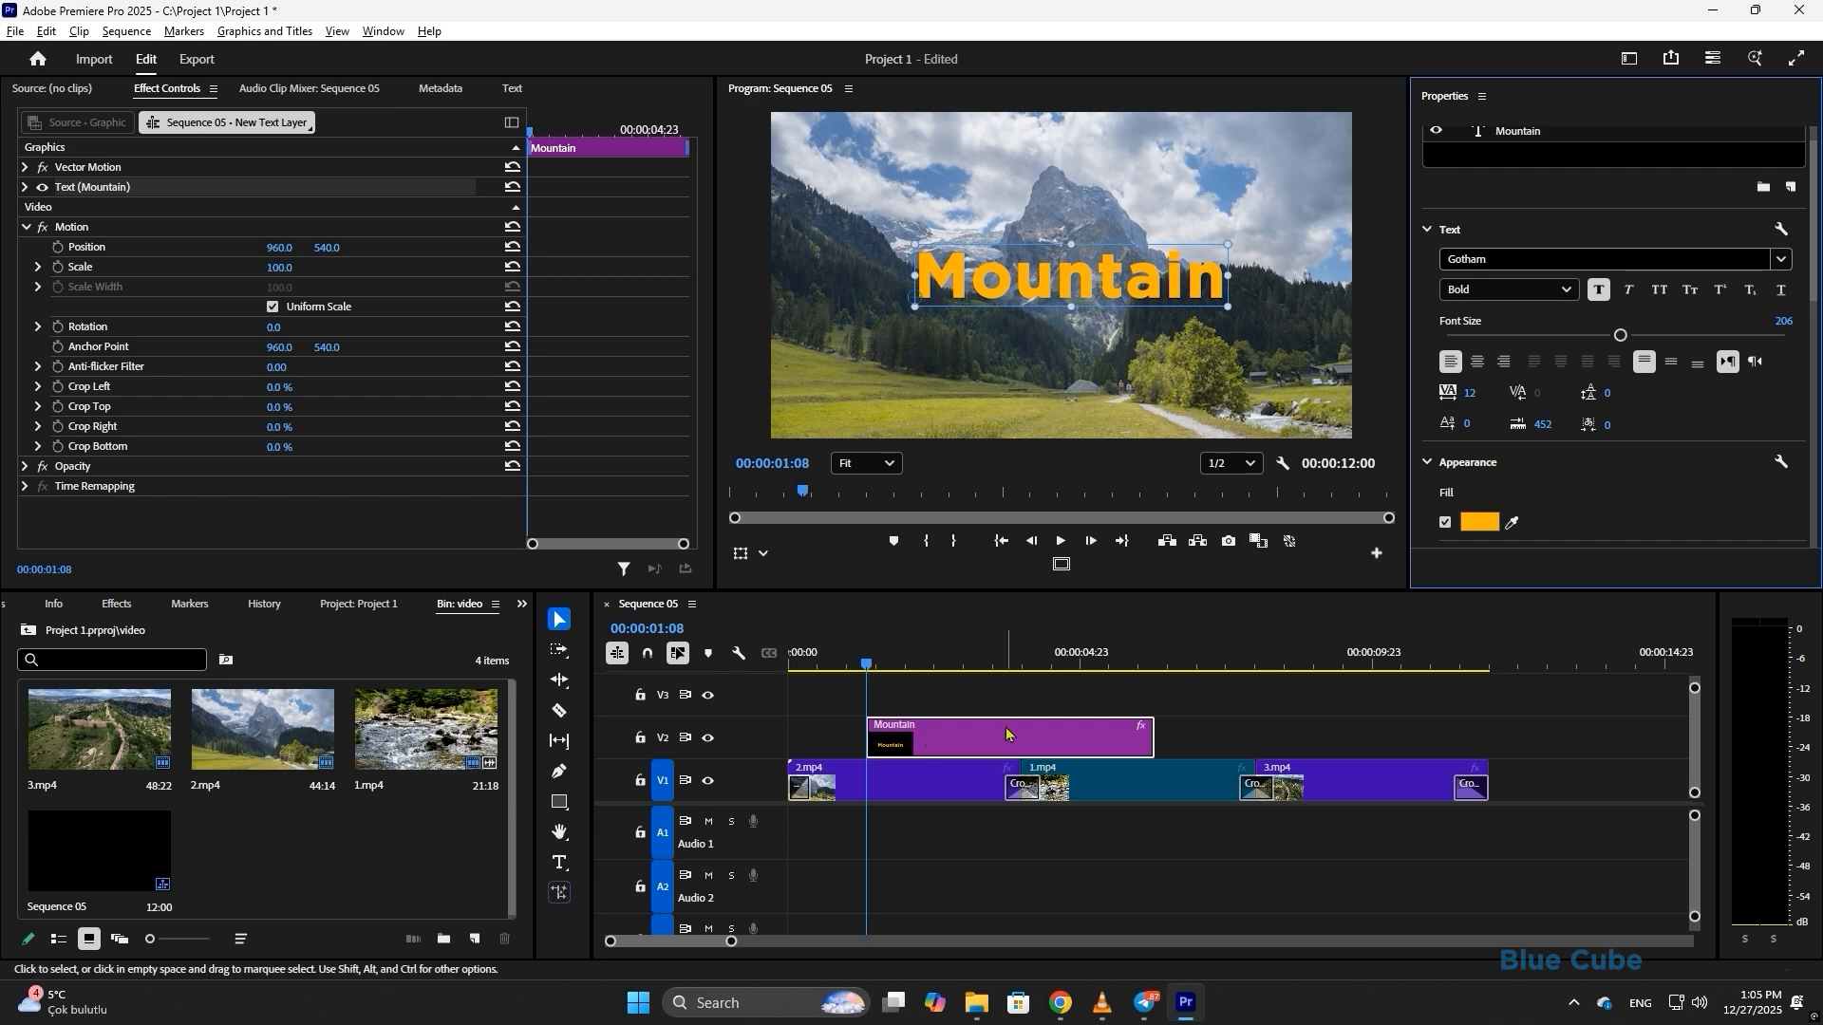
- Move the Mountain title to 0, snap-trim it to end with 2.mp4, and Alt-drag a copy above 1.mp4
drag(1047, 745, 969, 745)
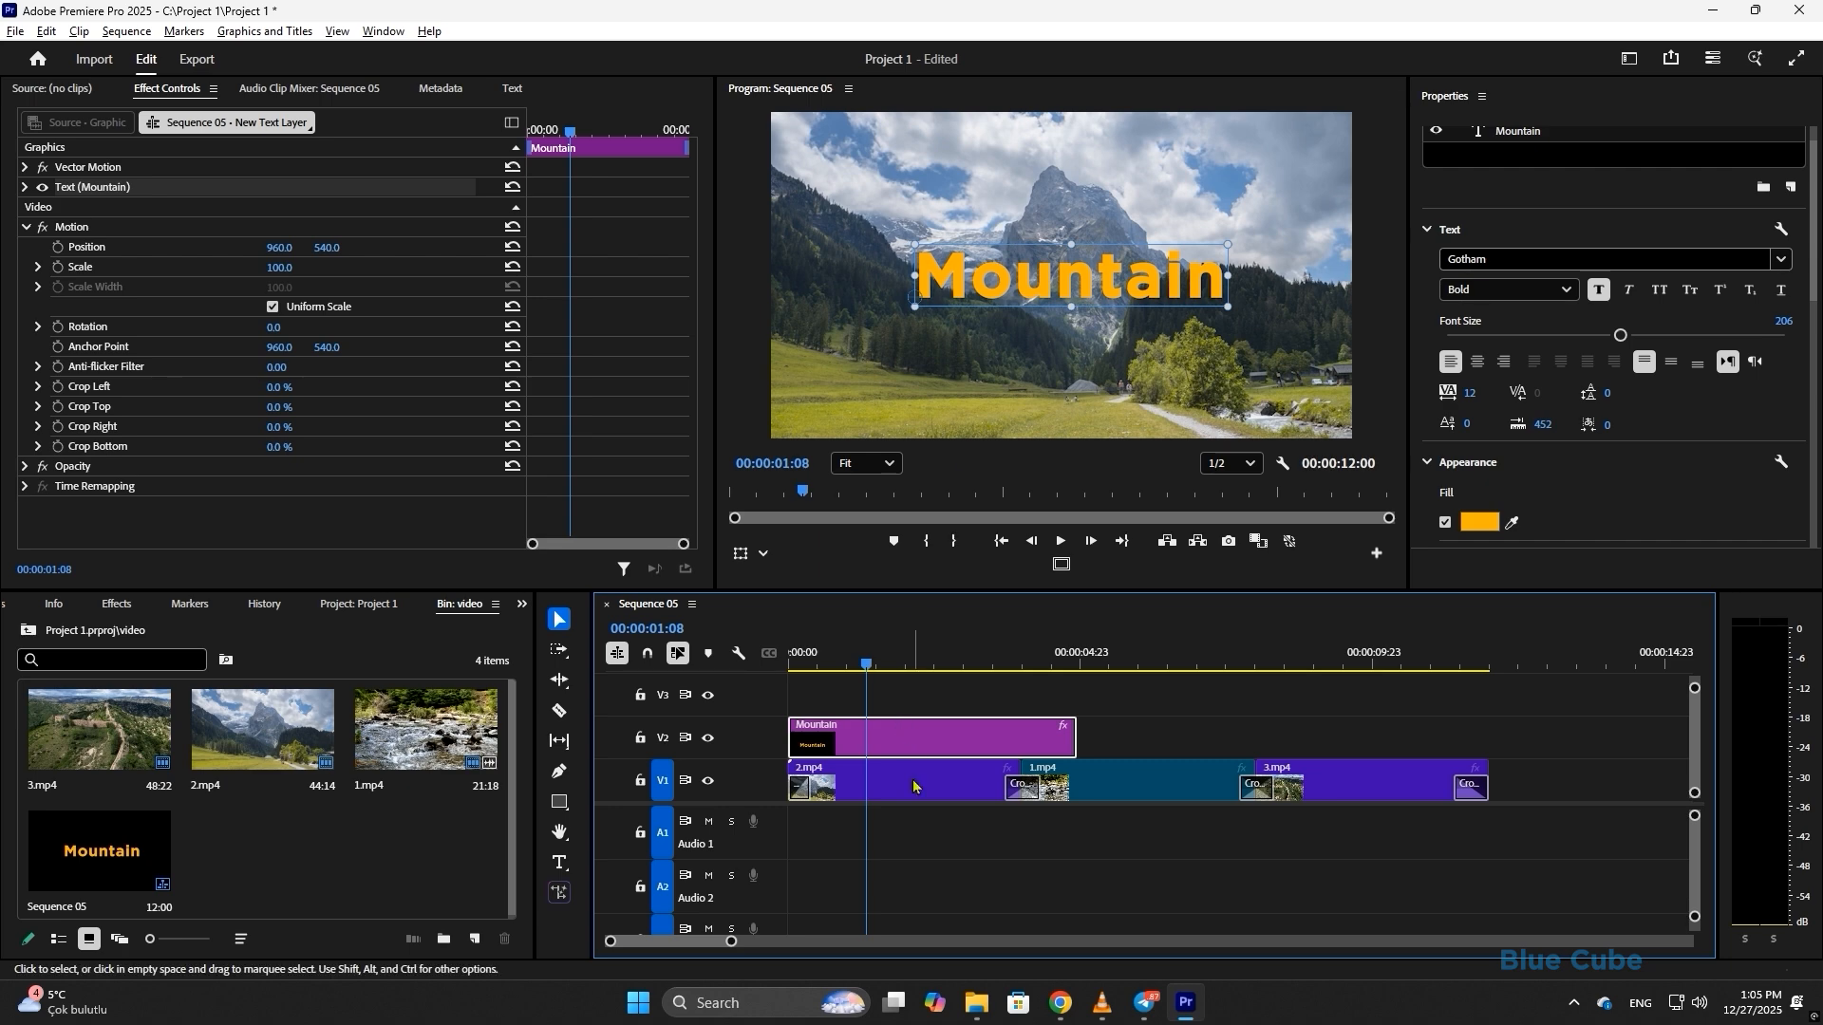
mouse_move(1064, 732)
mouse_down()
mouse_move(1020, 732)
mouse_move(1039, 732)
mouse_up()
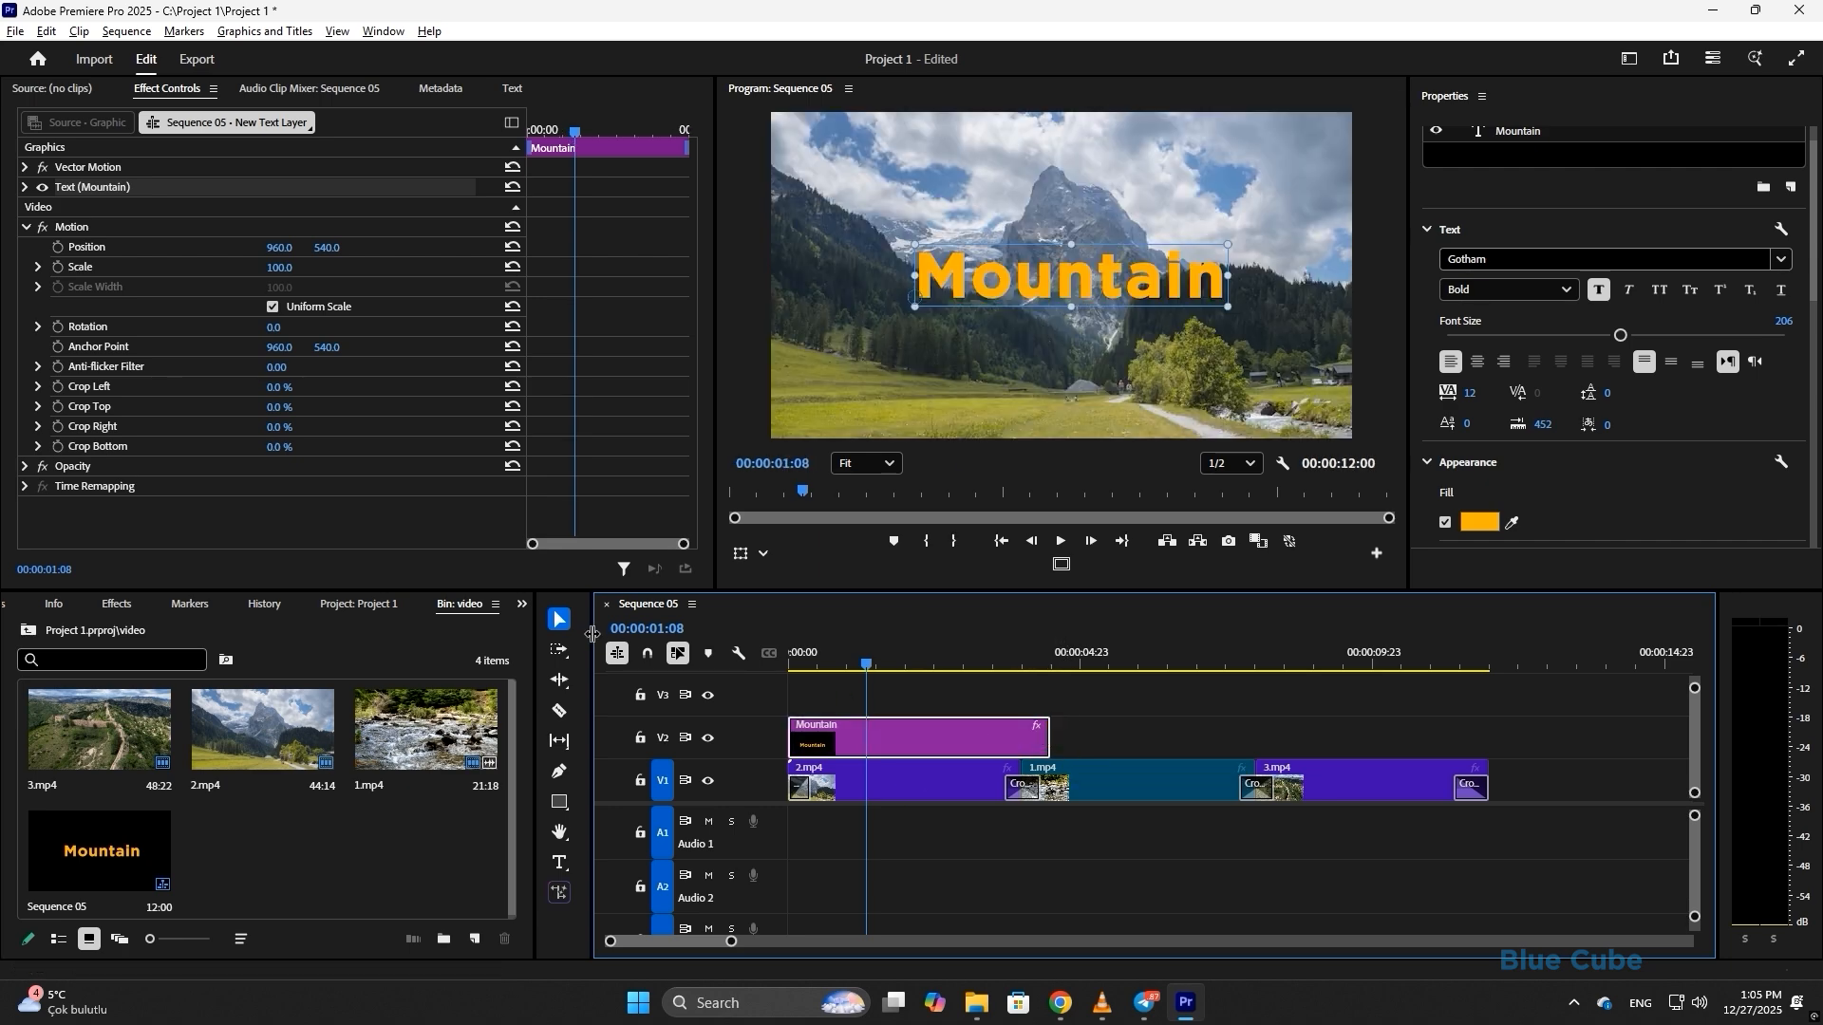
click(648, 653)
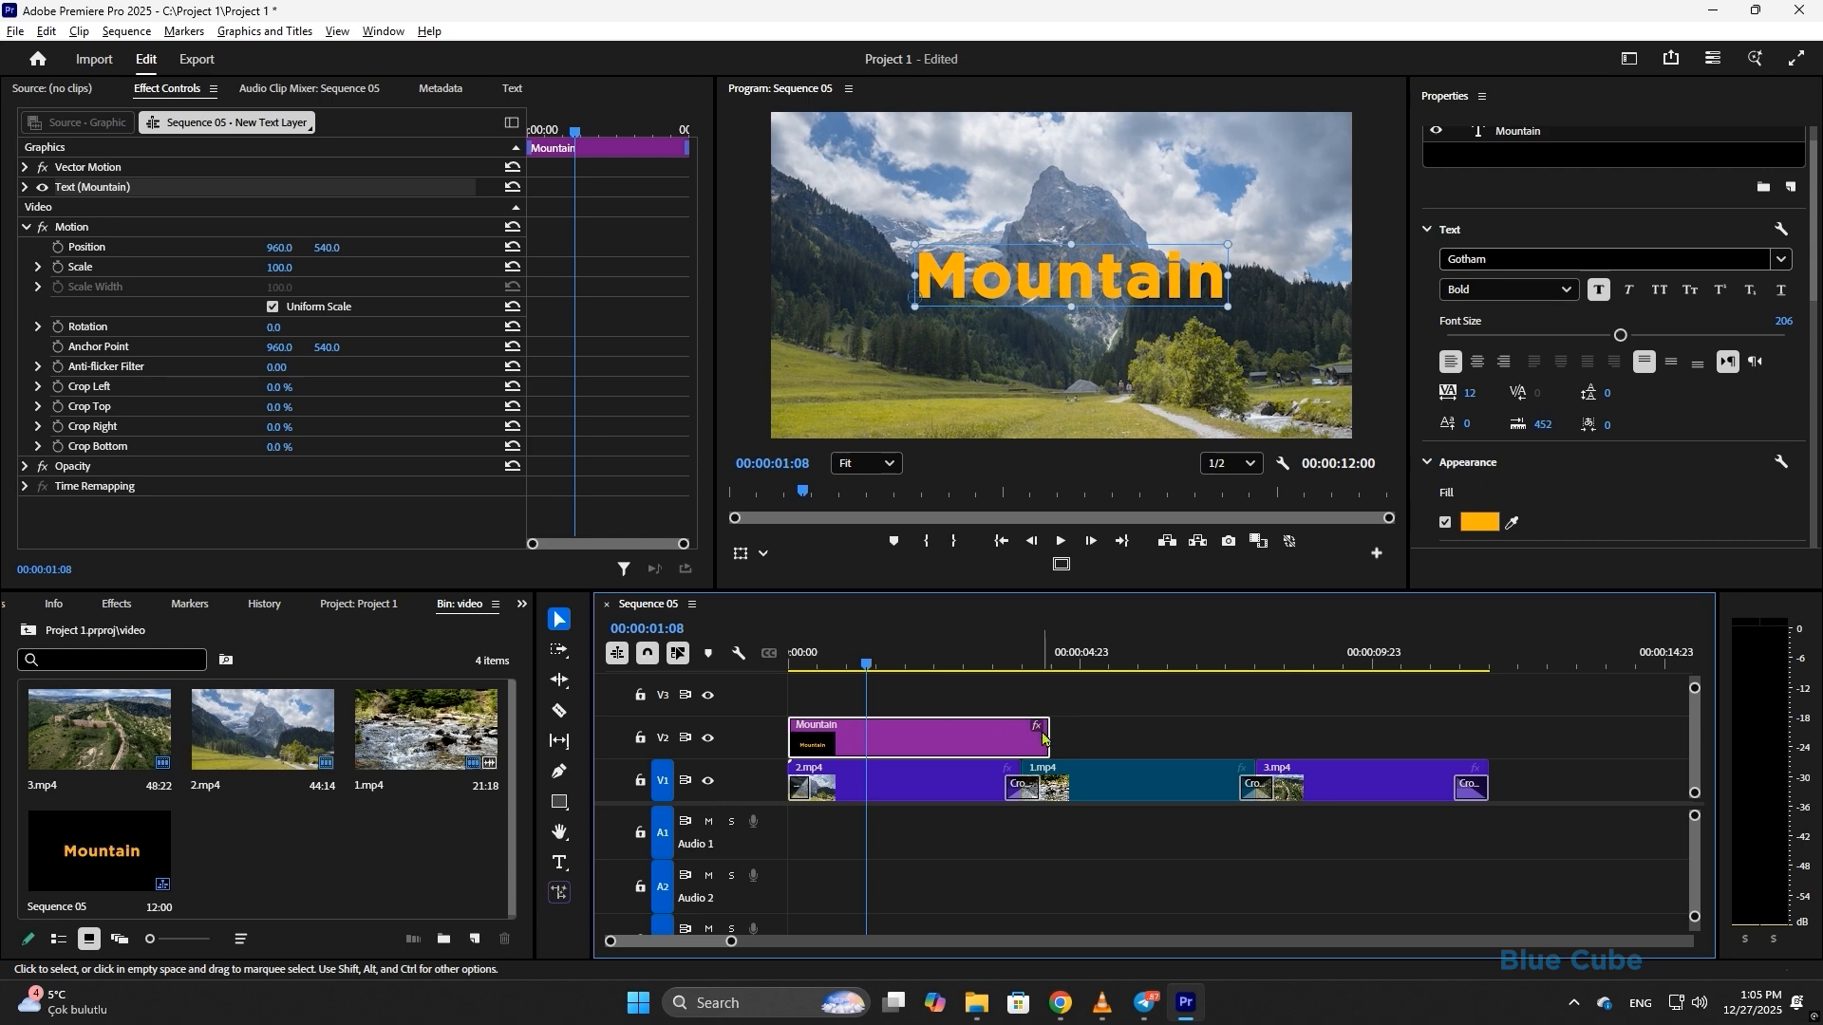
drag(1040, 734, 1020, 734)
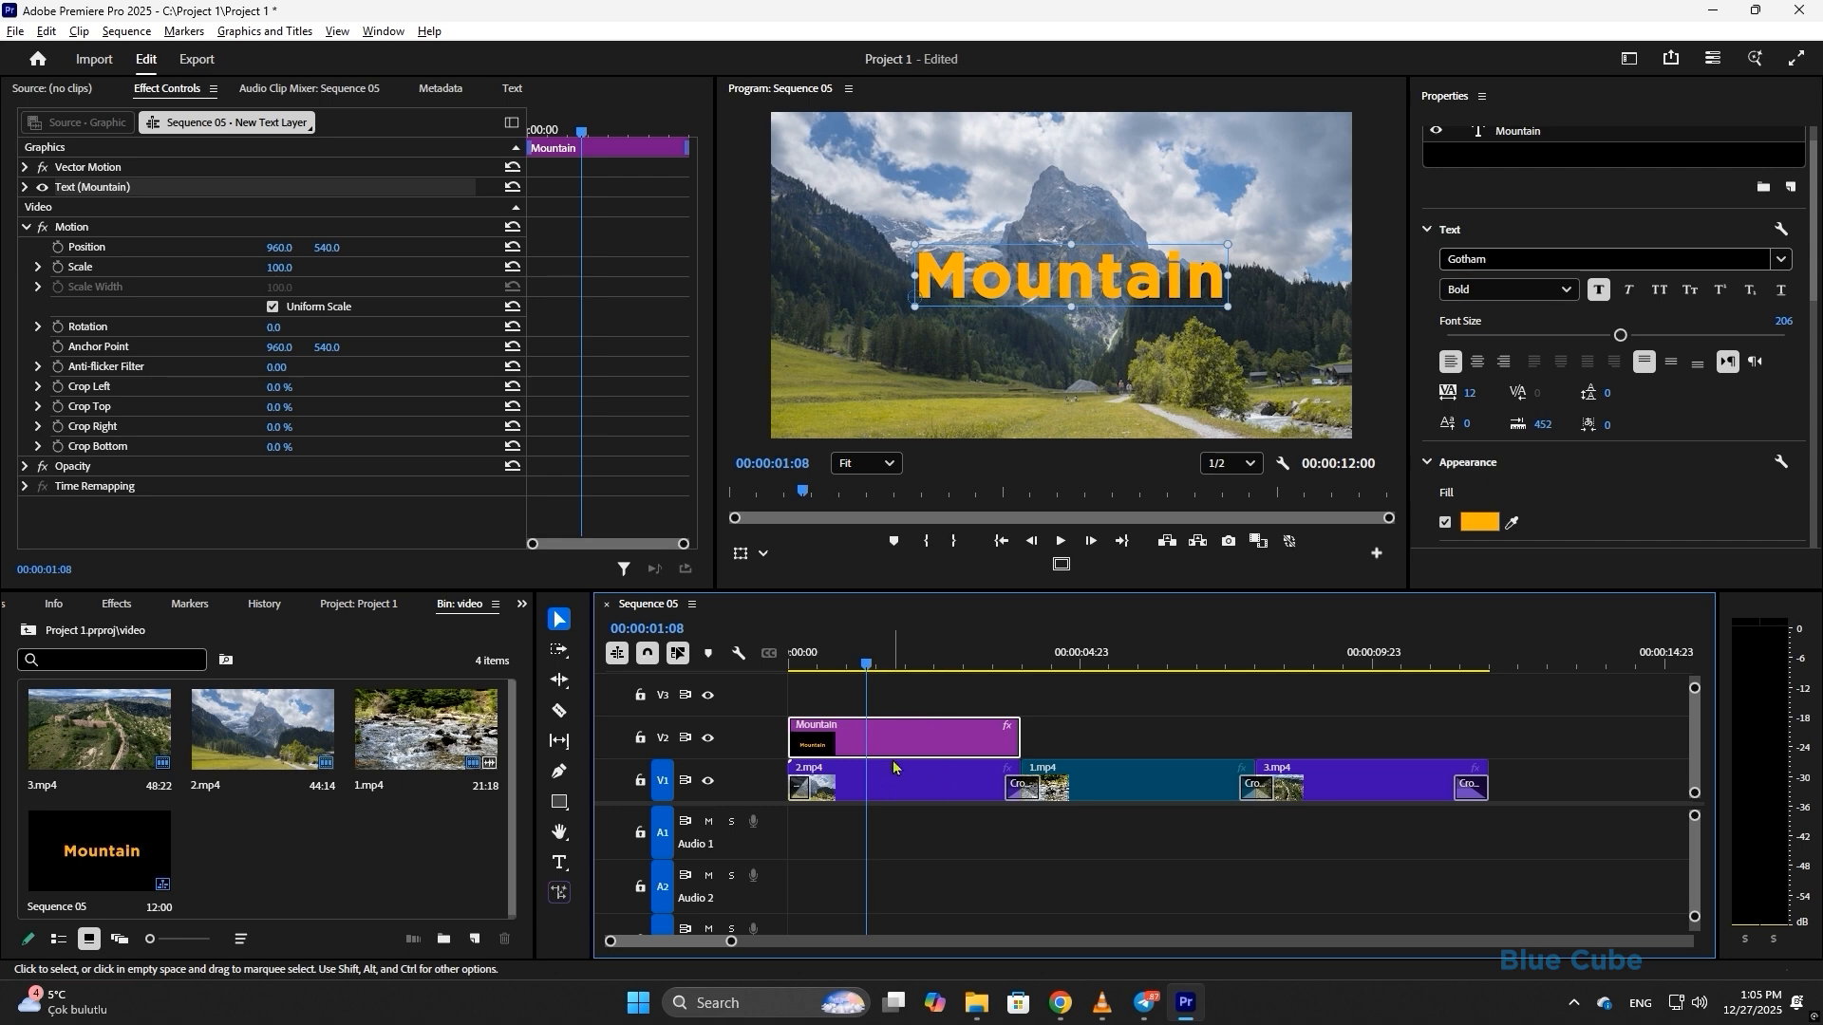
key(alt)
drag(900, 733, 1092, 746)
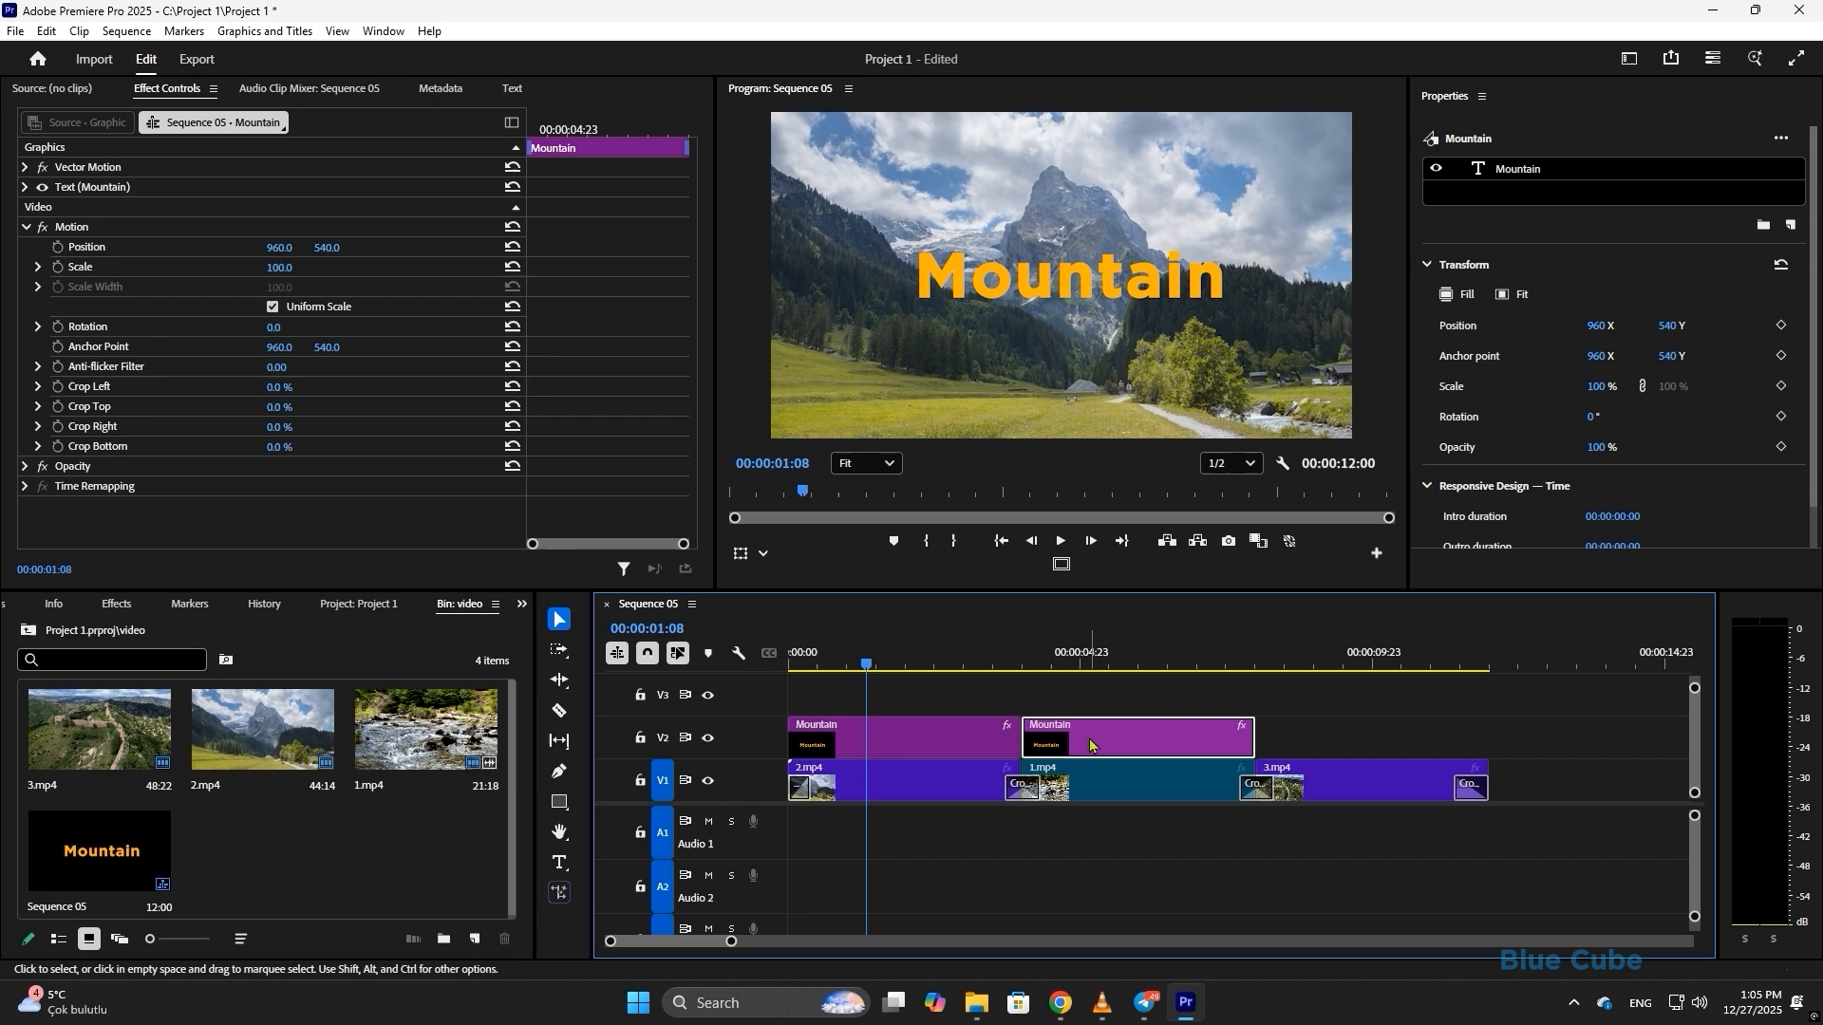
- Move the playhead over the river footage and change the second title's text to 'River'
double_click(1077, 281)
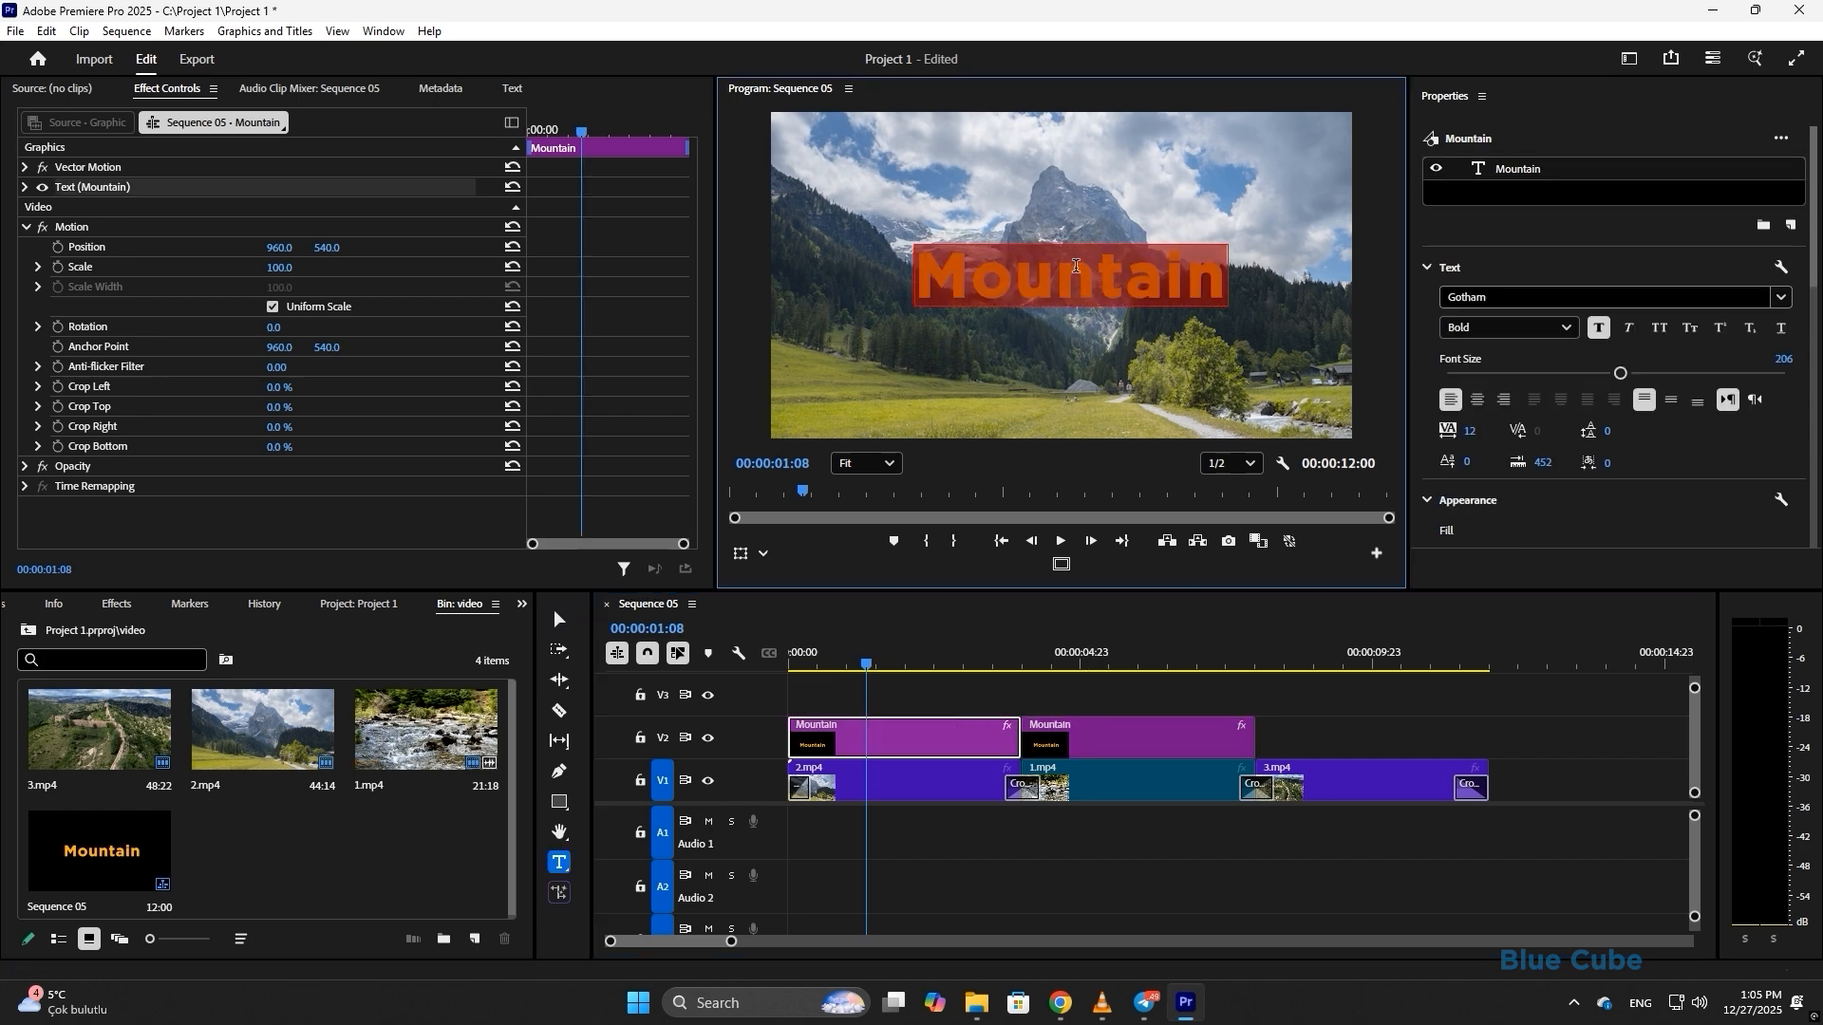
click(1105, 739)
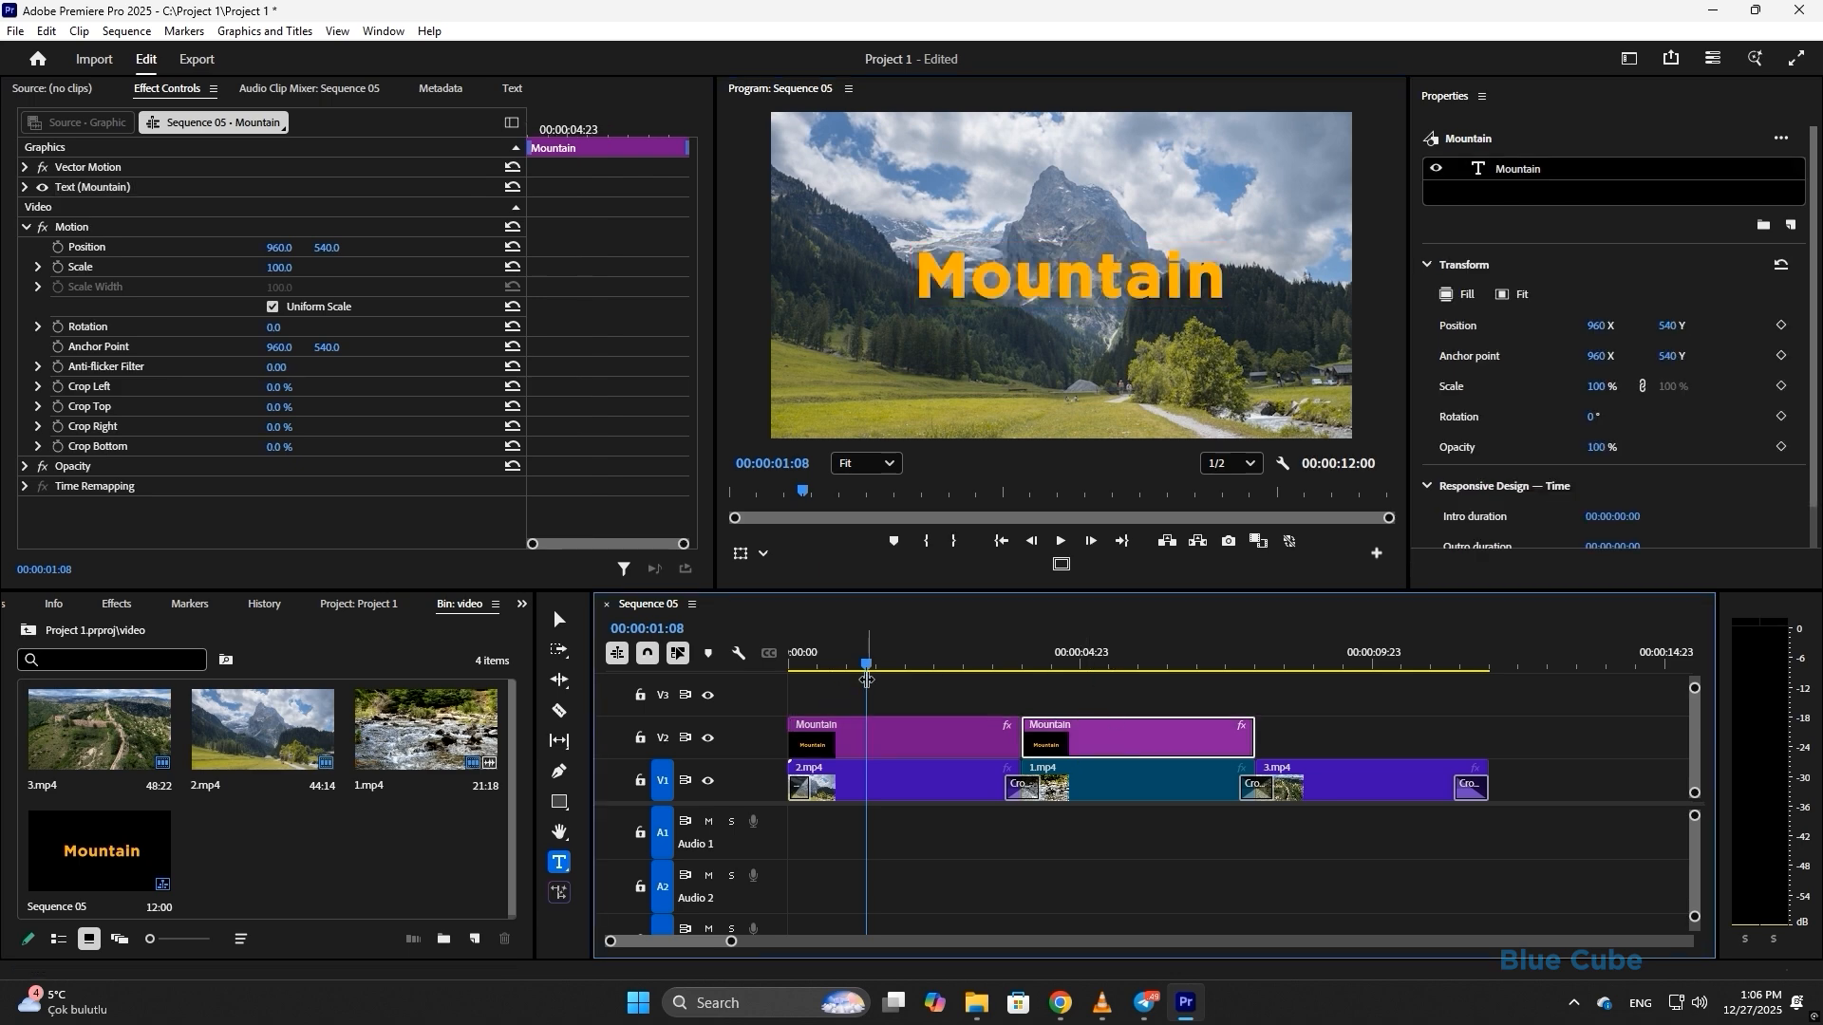
drag(1079, 663, 1110, 666)
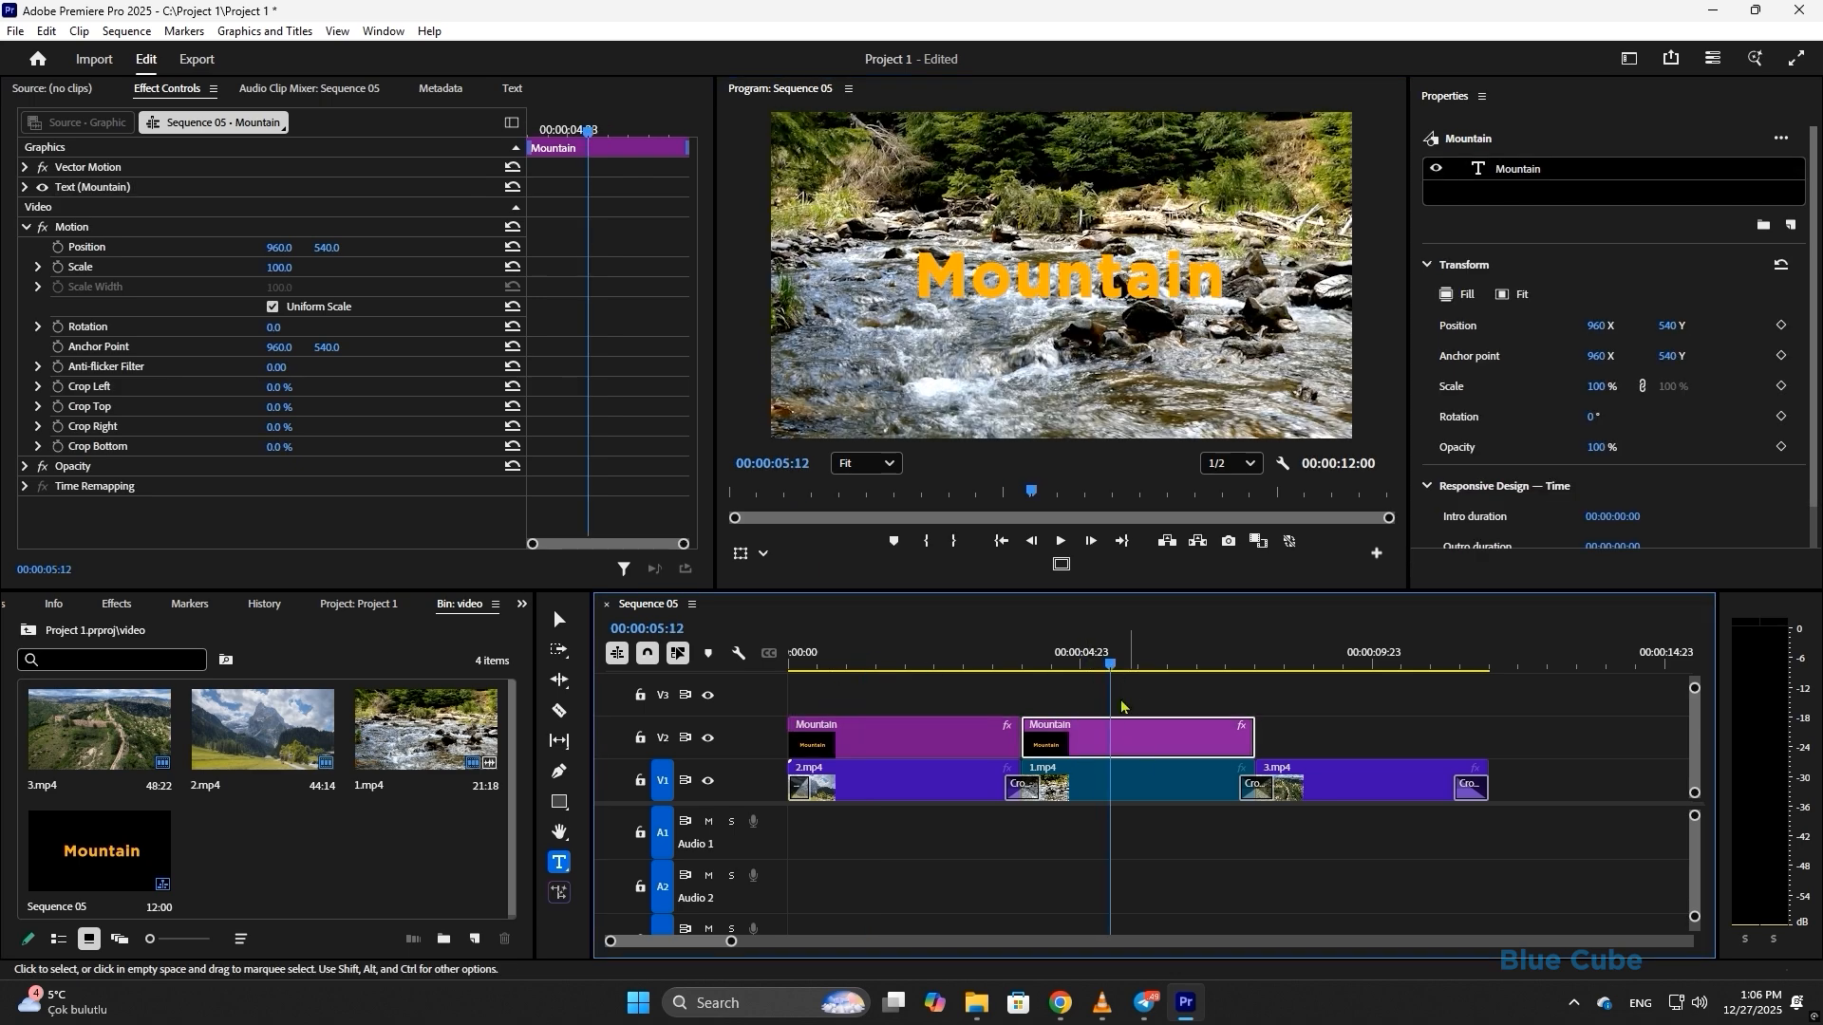
double_click(1075, 277)
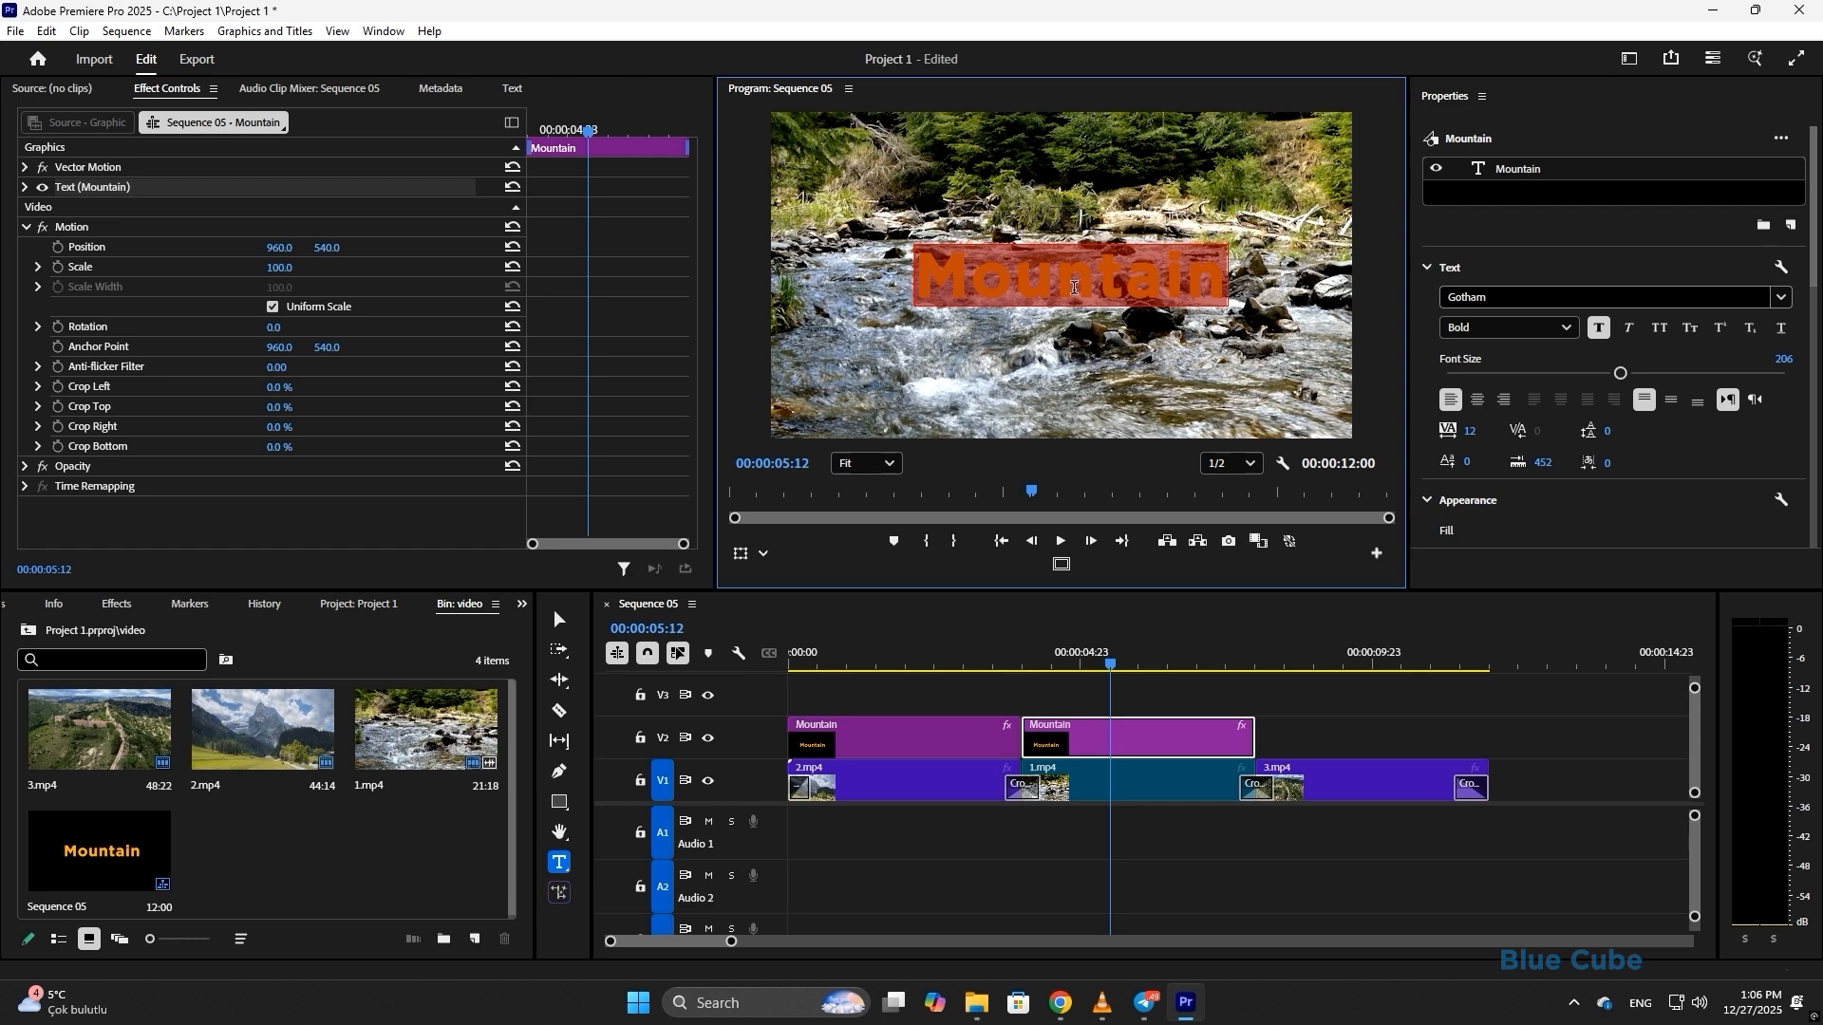
text(sdfs)
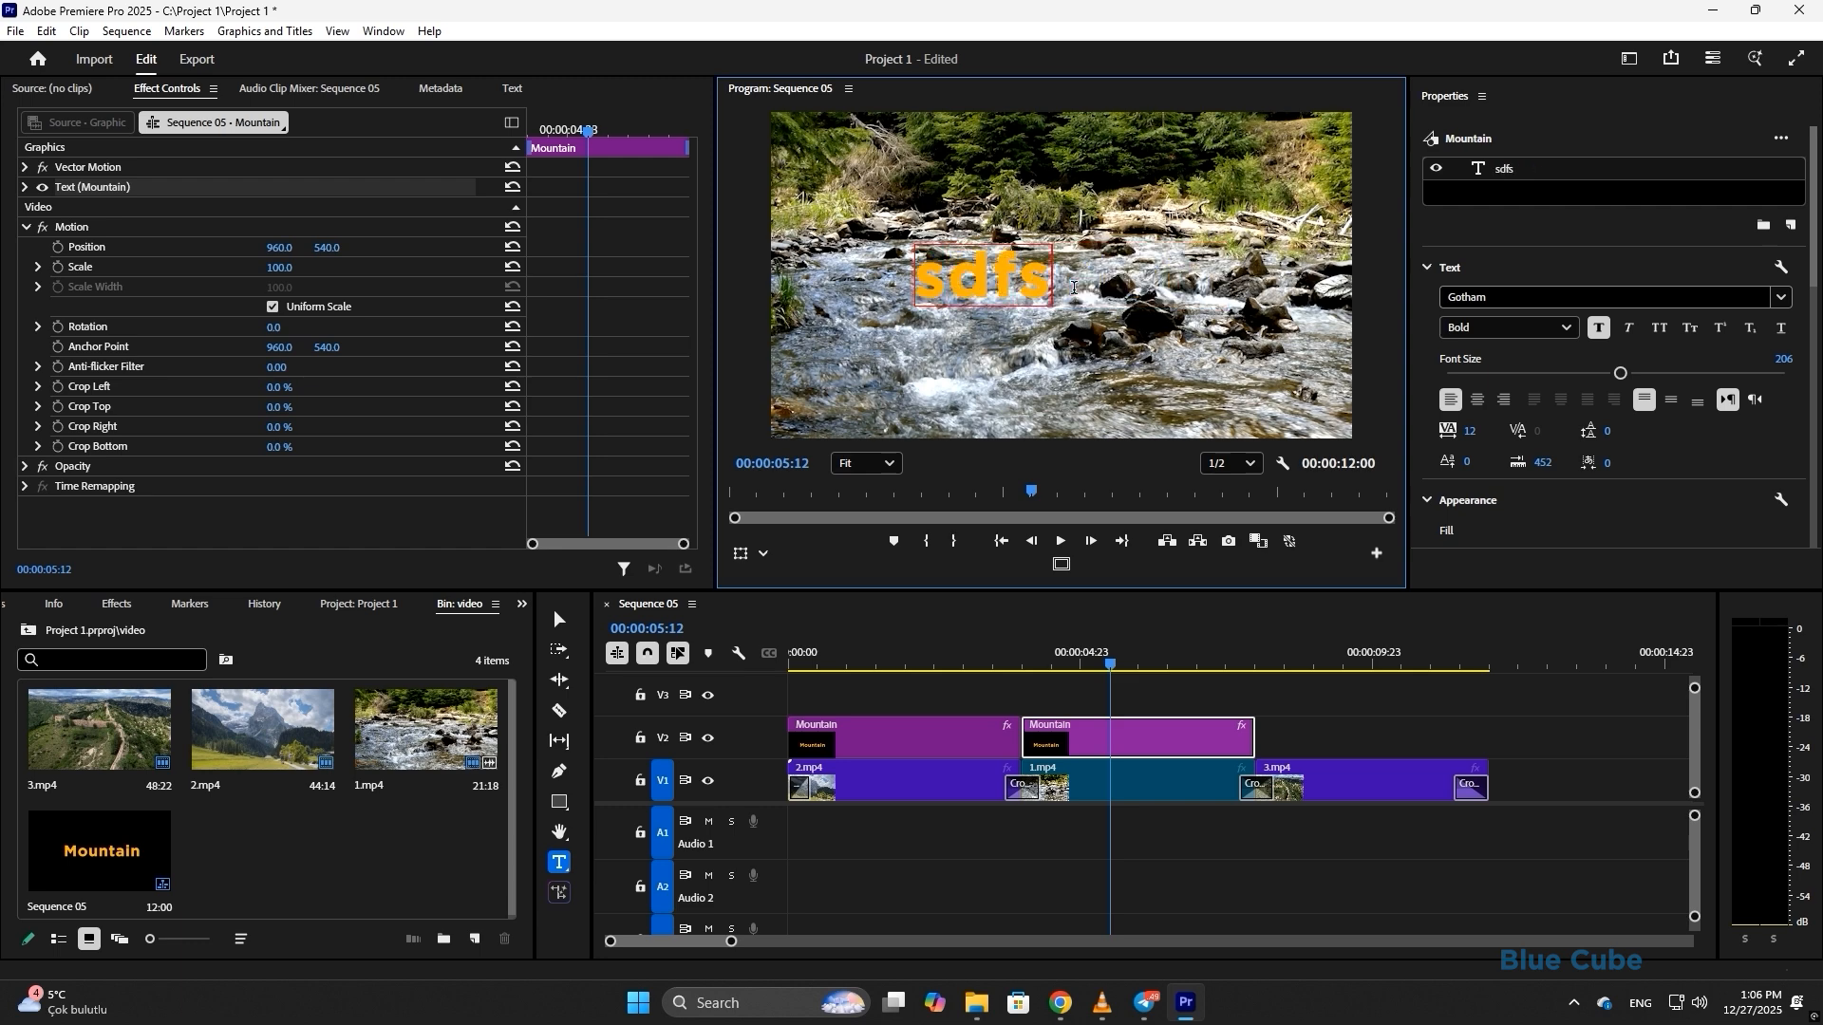
double_click(1017, 265)
text(River)
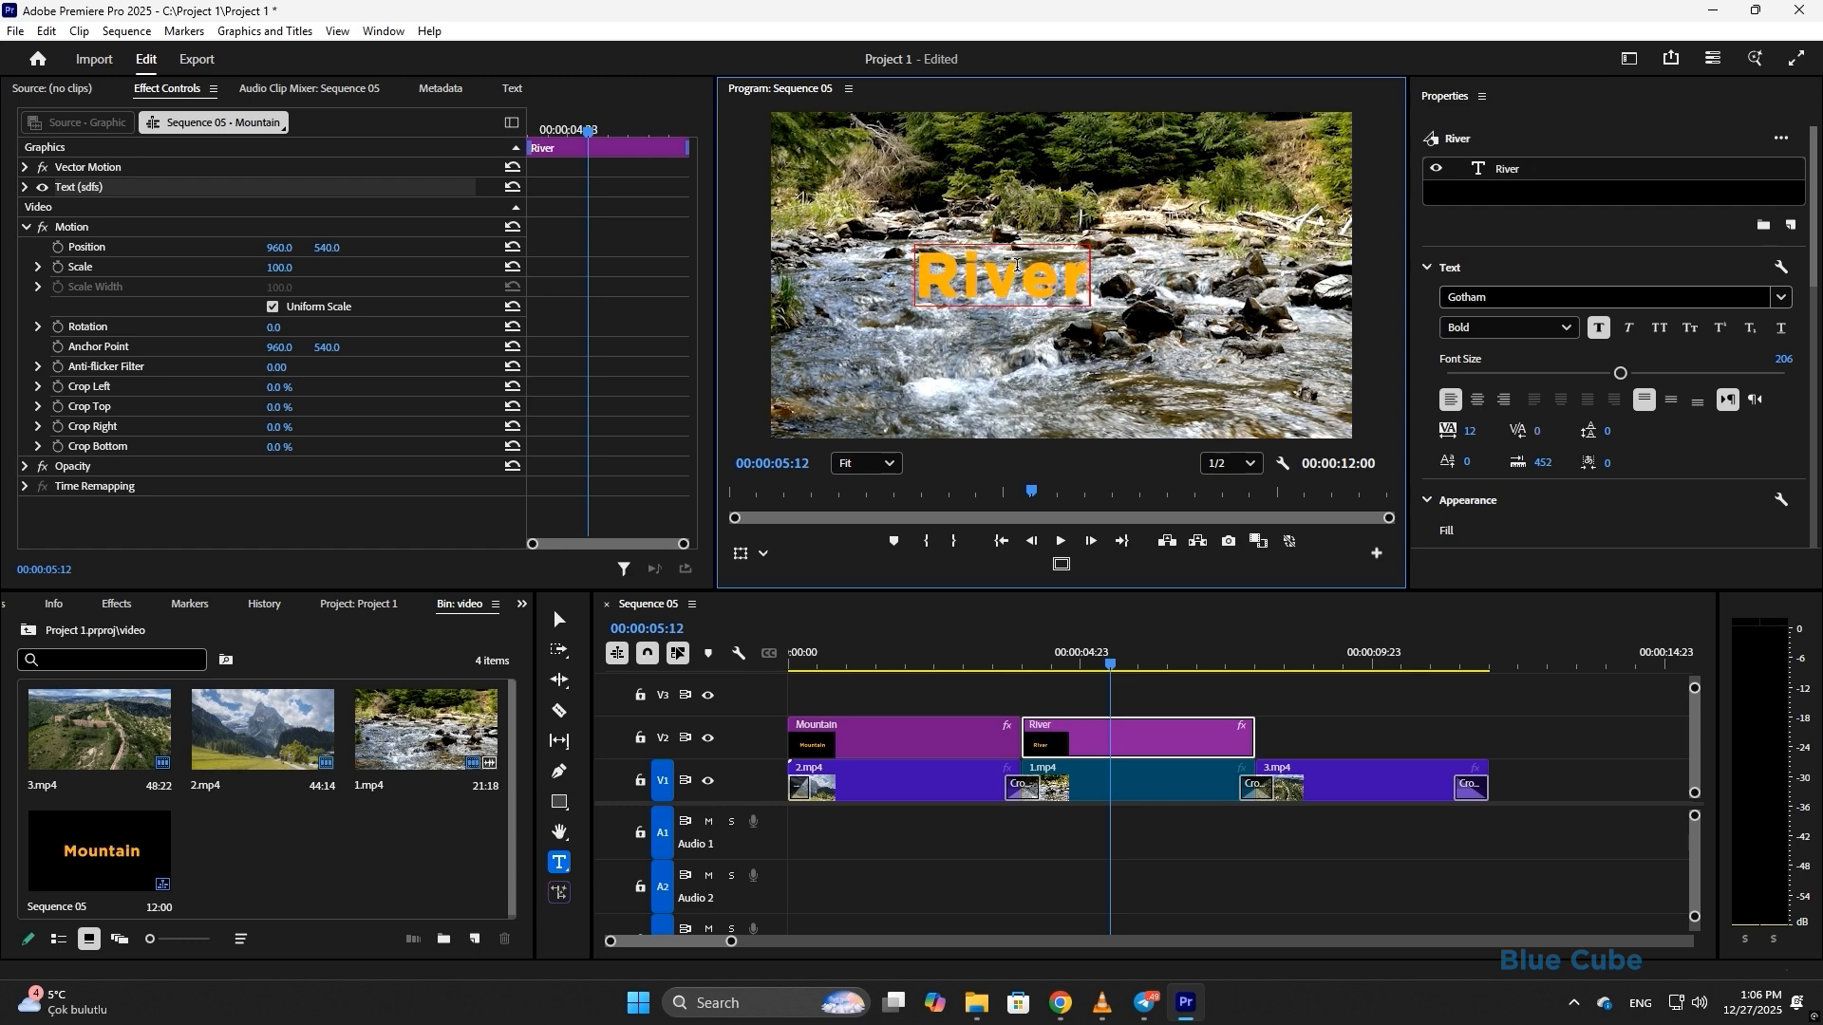
- Centre the River text horizontally and copy the 3.mp4 clip up onto track V2
drag(1812, 228, 1811, 400)
click(1625, 407)
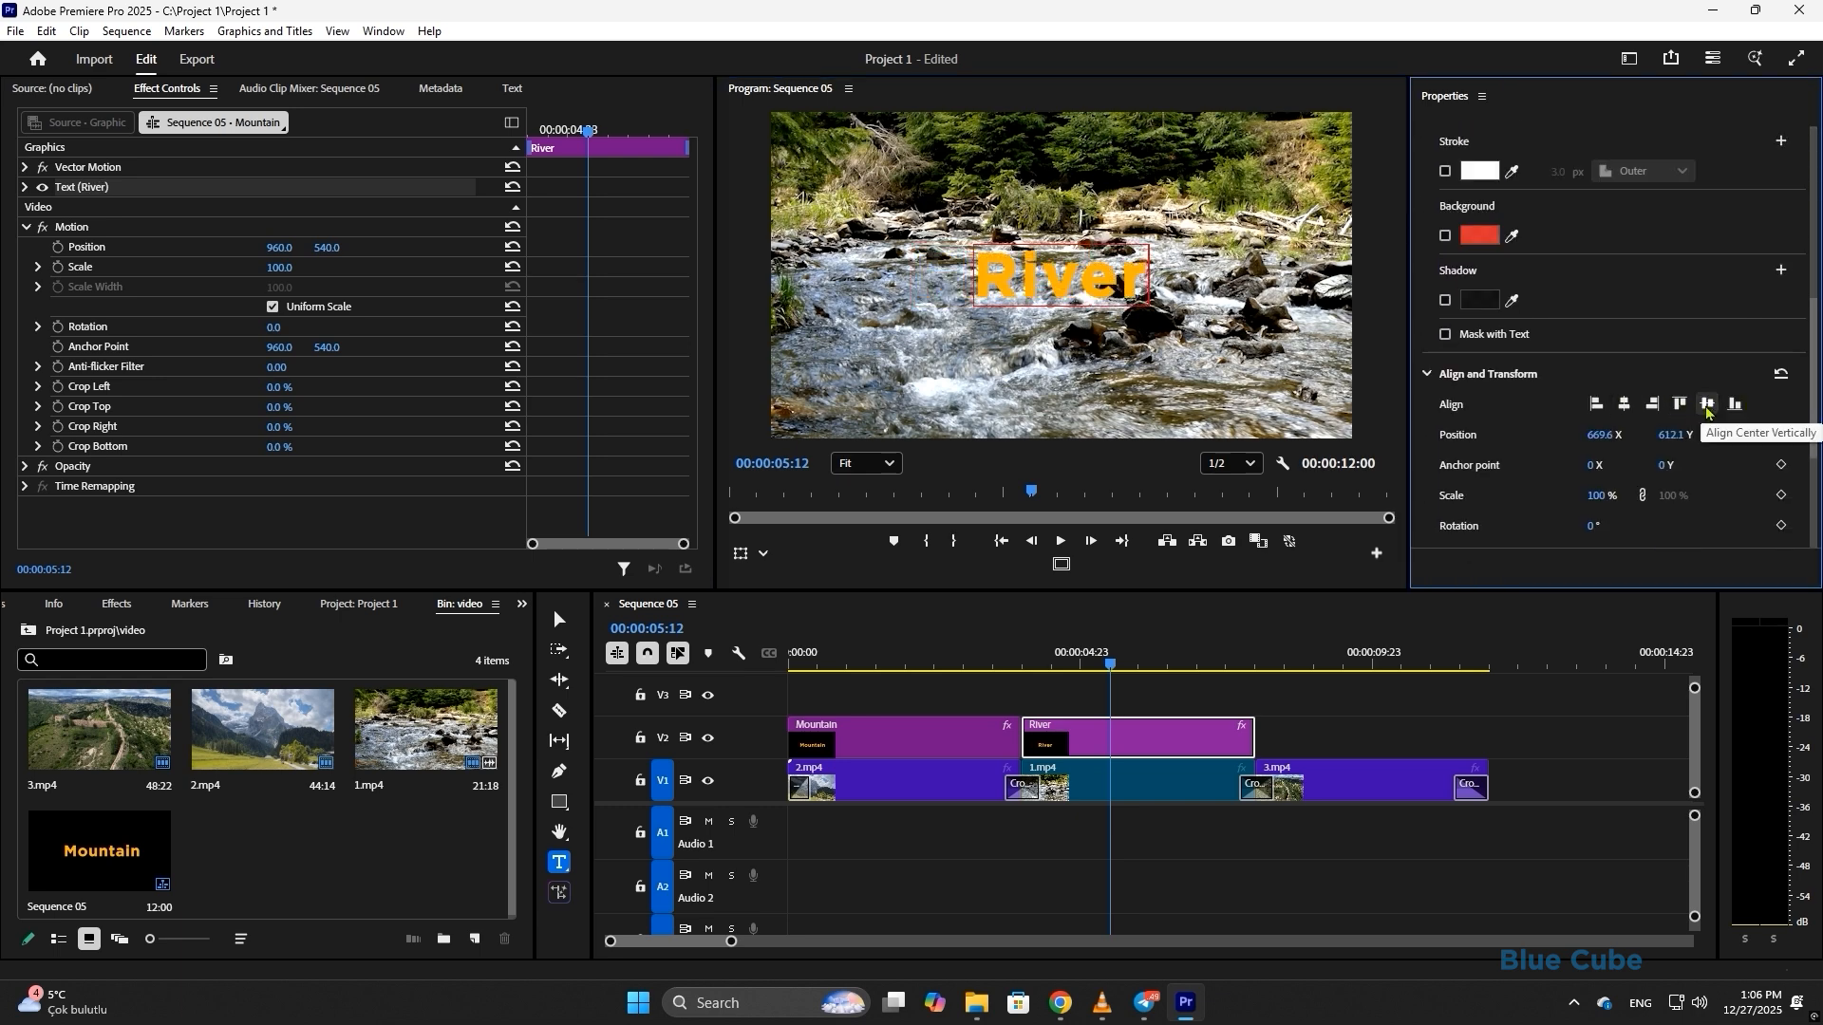
drag(1811, 402, 1812, 230)
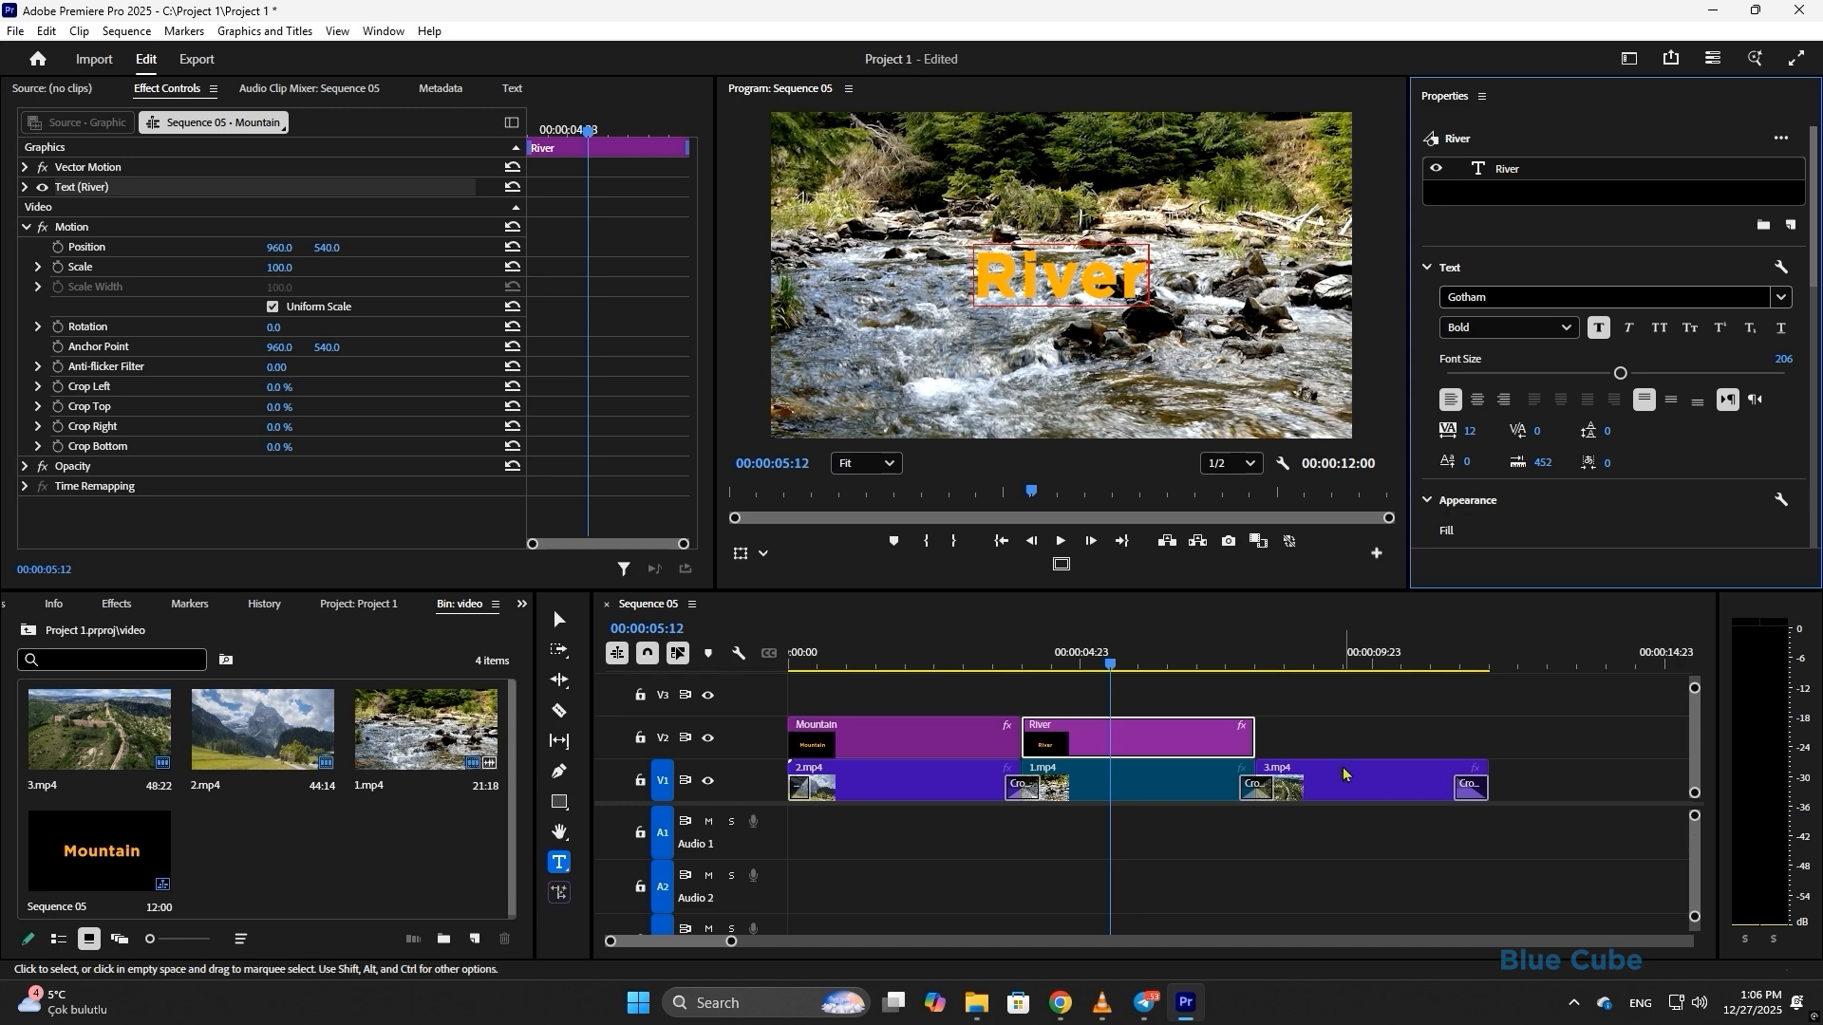
drag(1356, 794, 1349, 738)
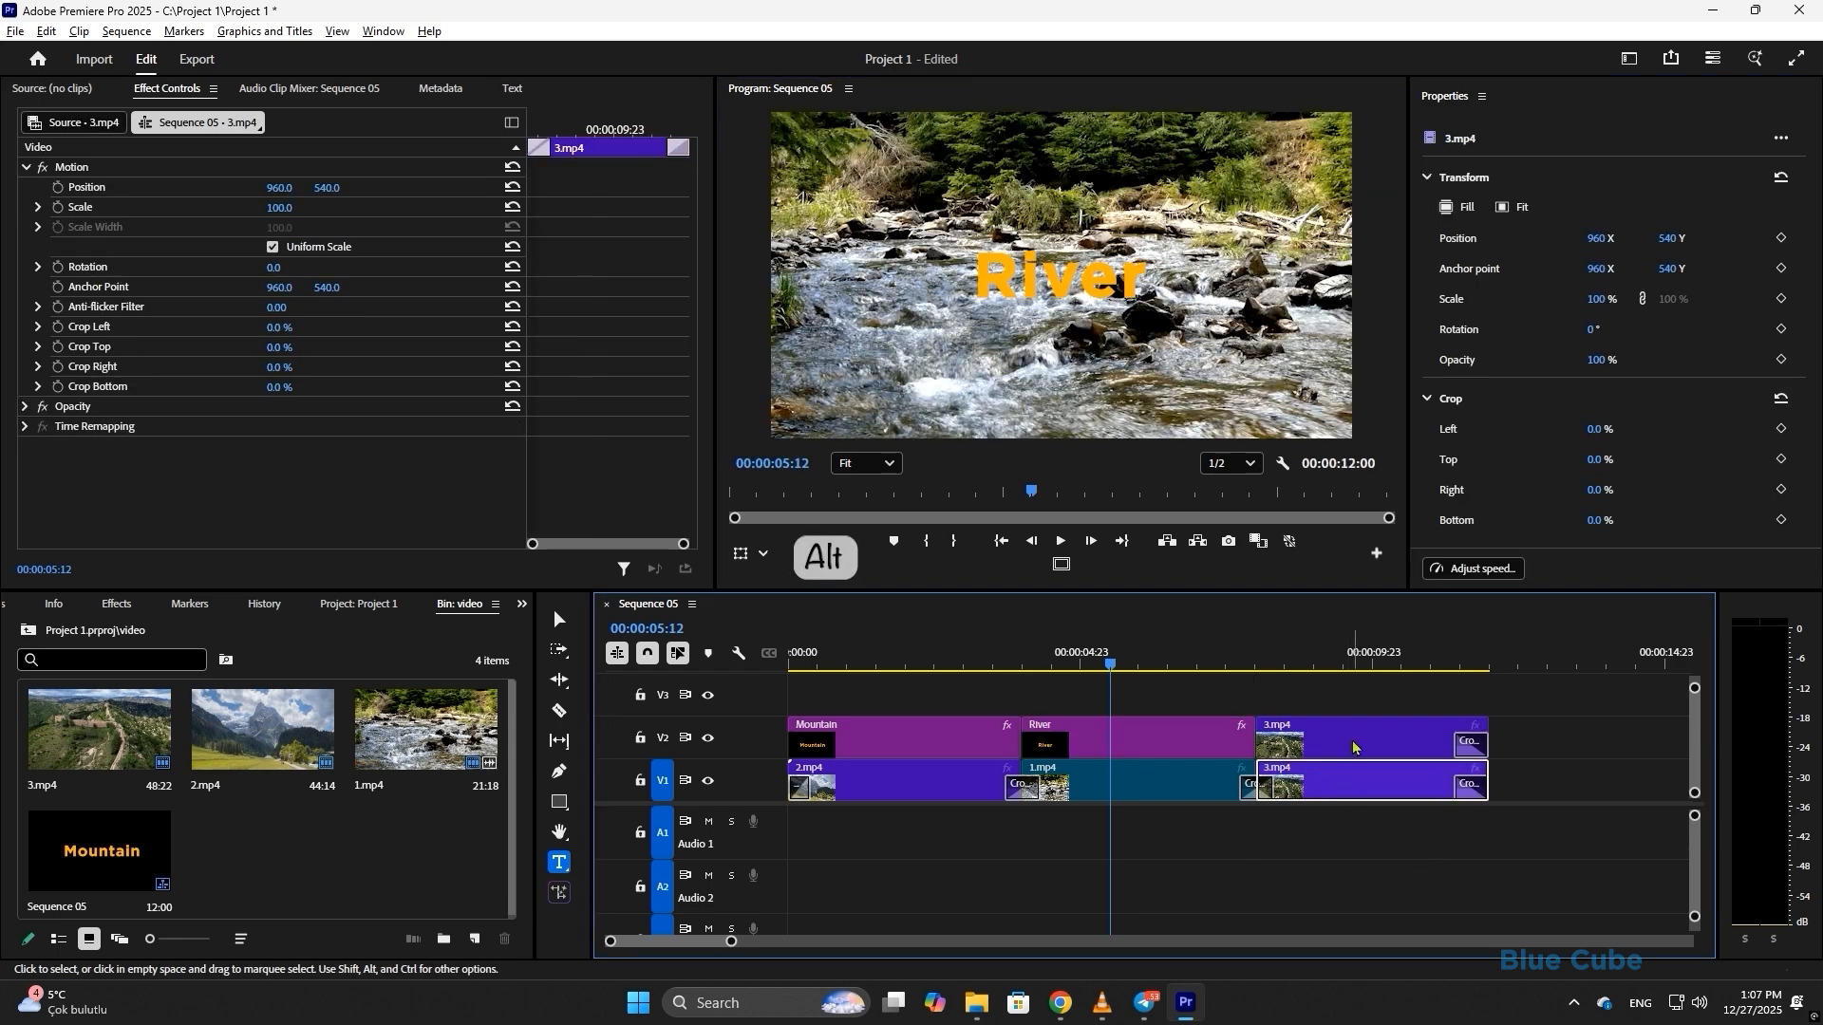
- Undo the stray 3.mp4 copy and duplicate the River title onto V2 above 3.mp4
key(ctrl+z)
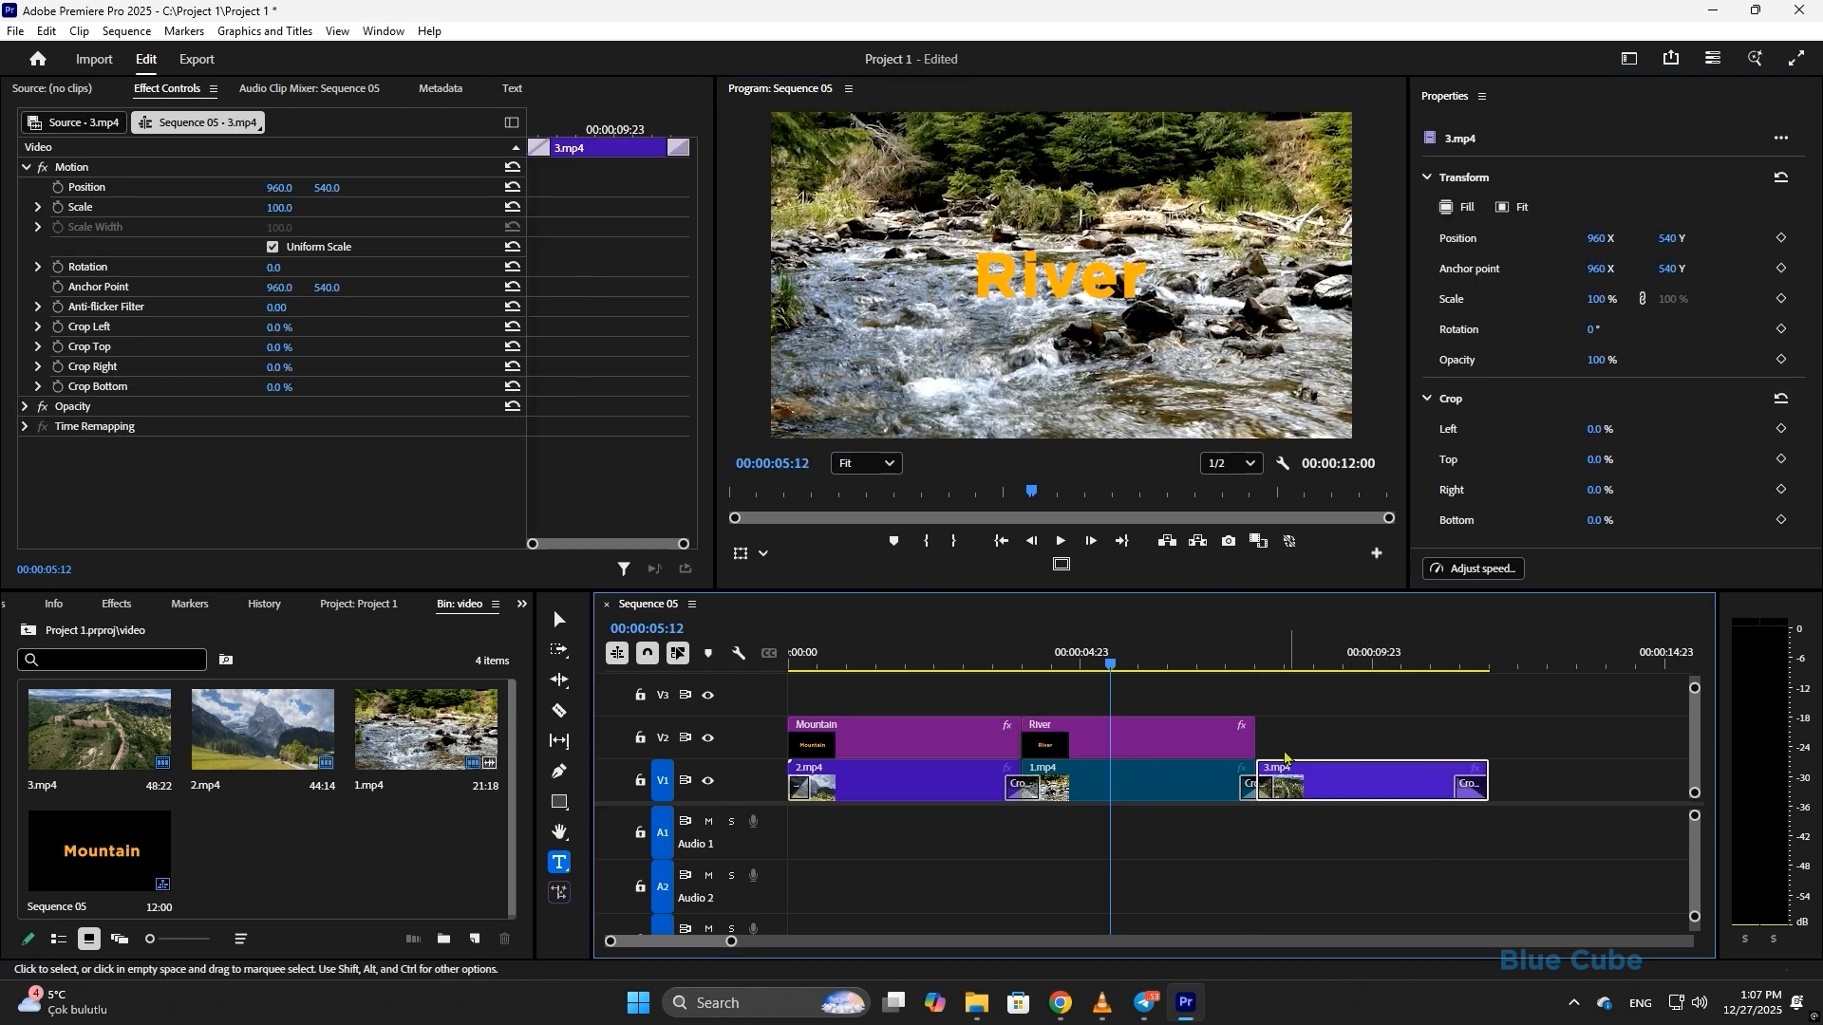
drag(1109, 662, 1187, 667)
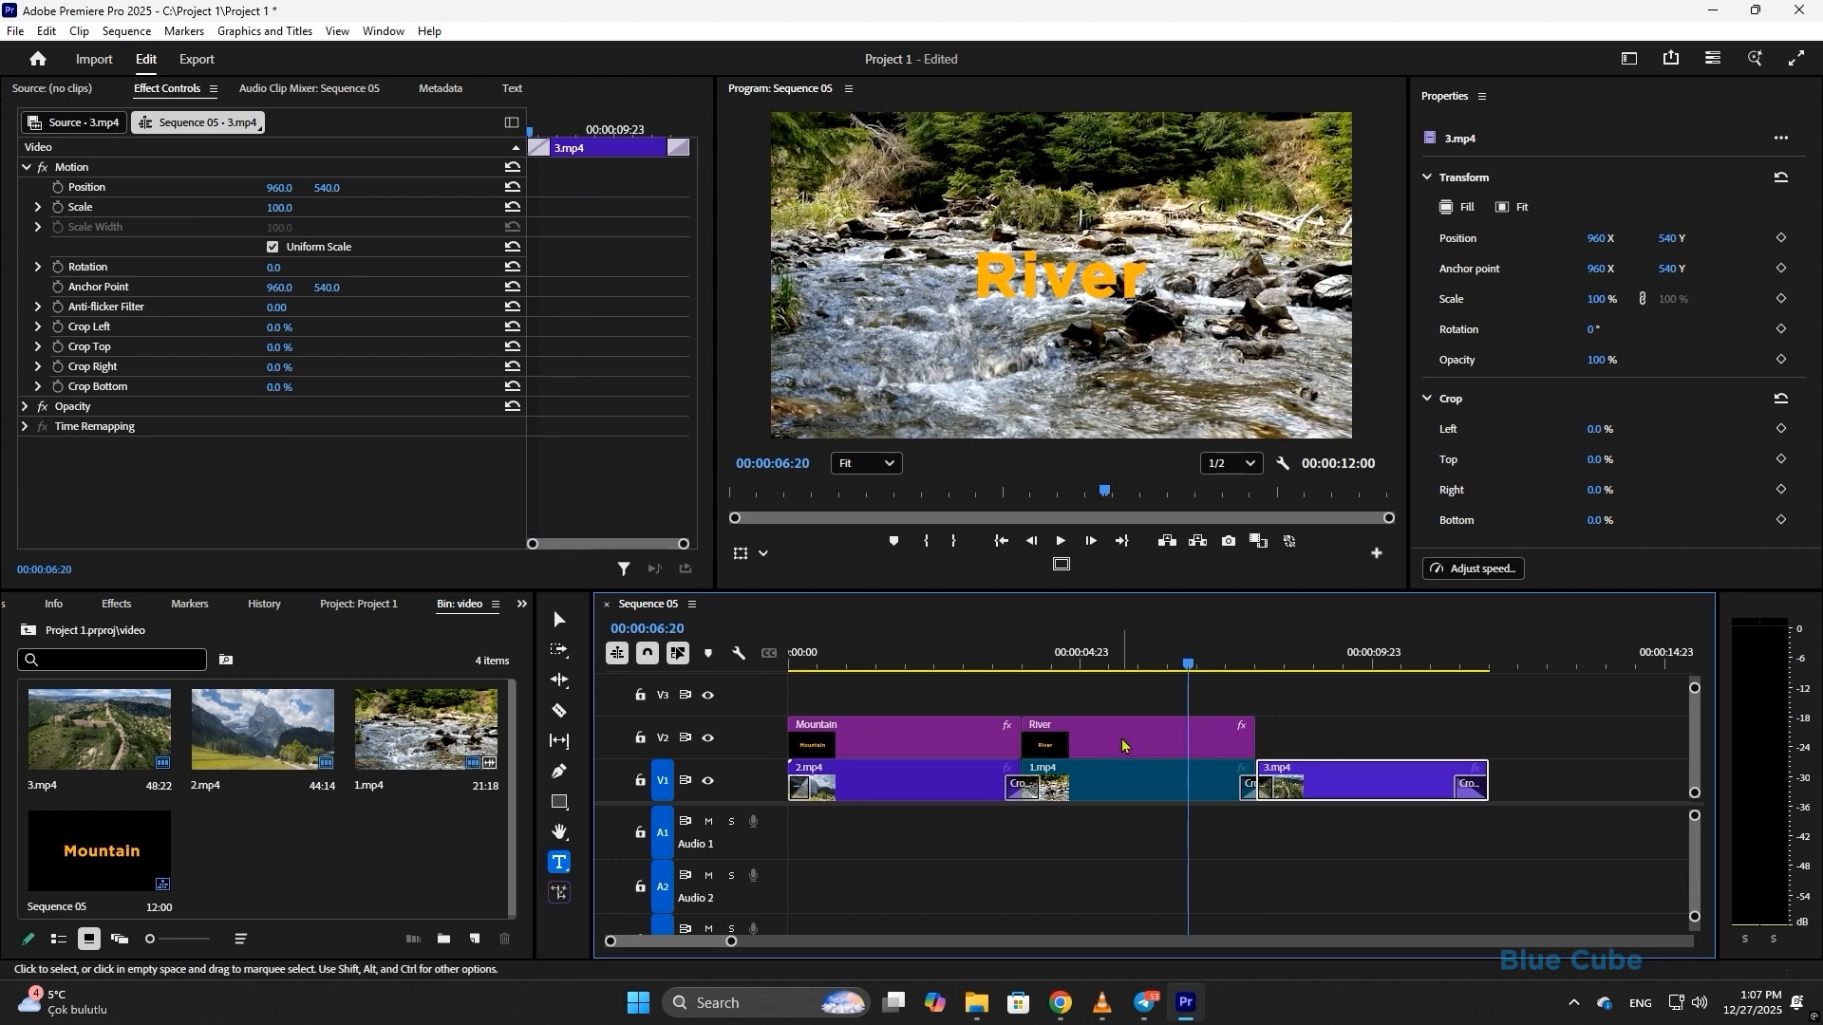
drag(1122, 746, 1340, 739)
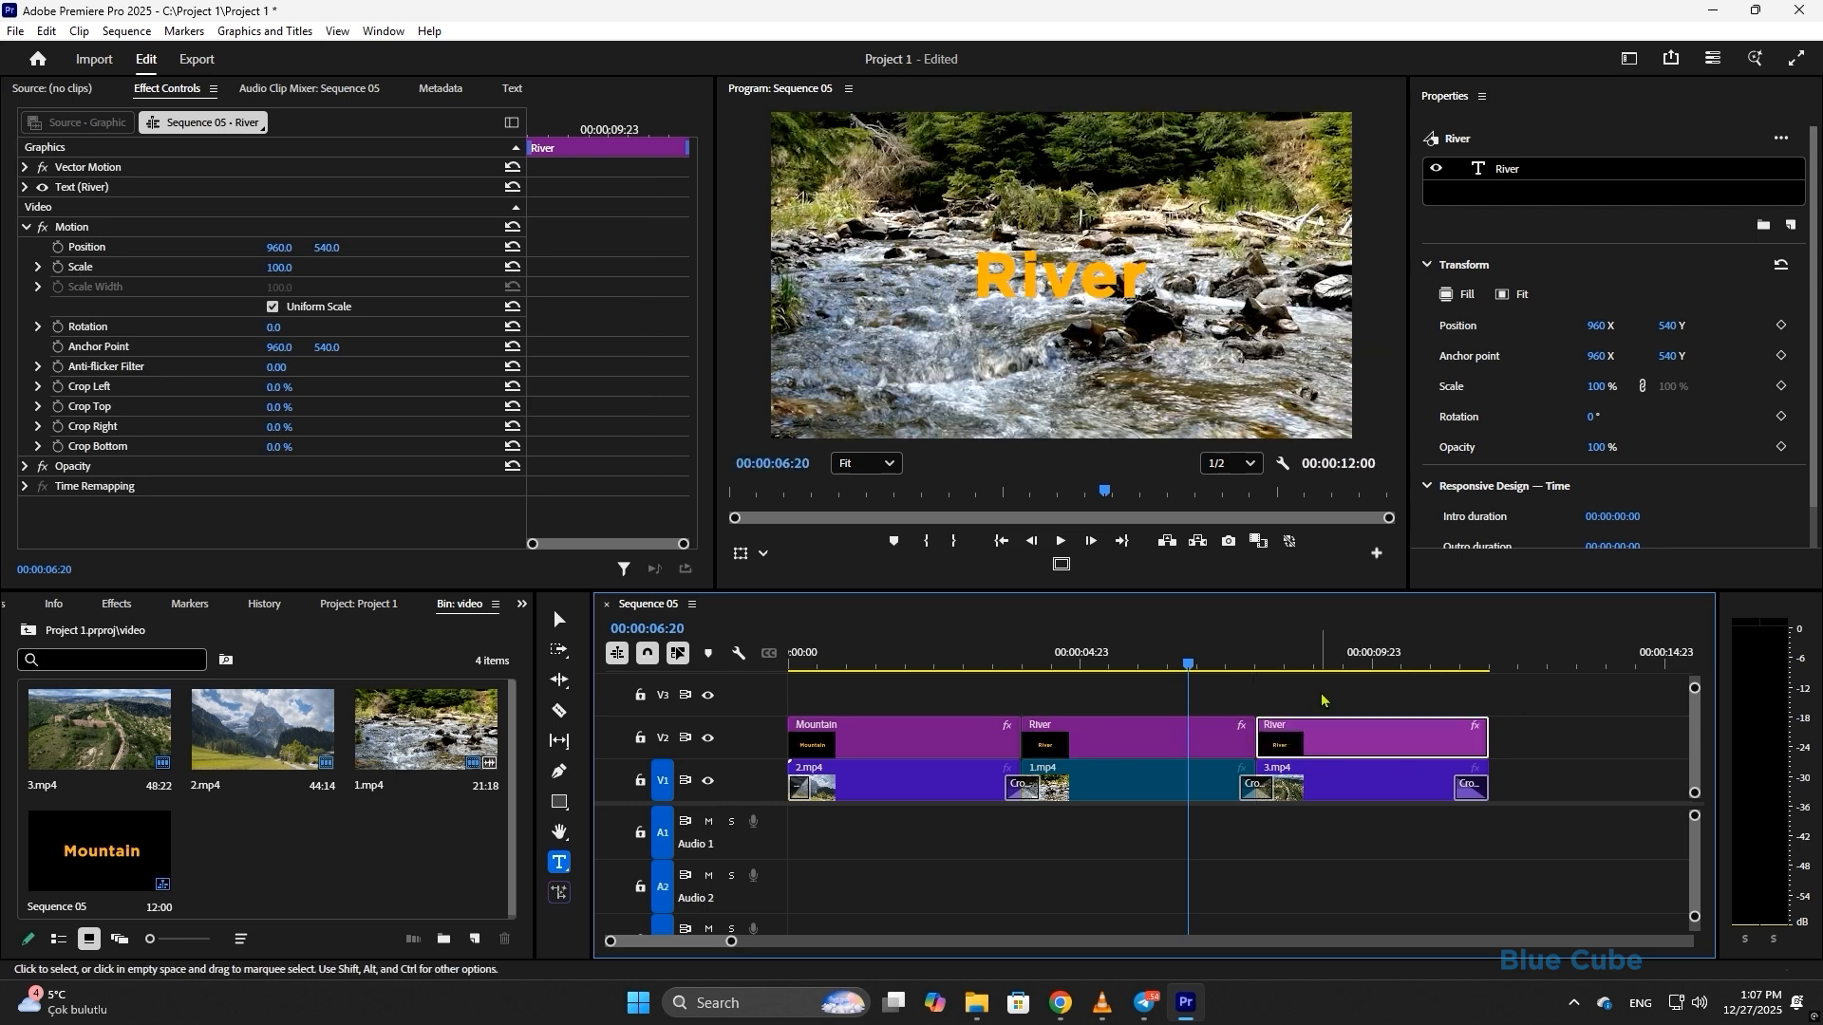
click(1342, 662)
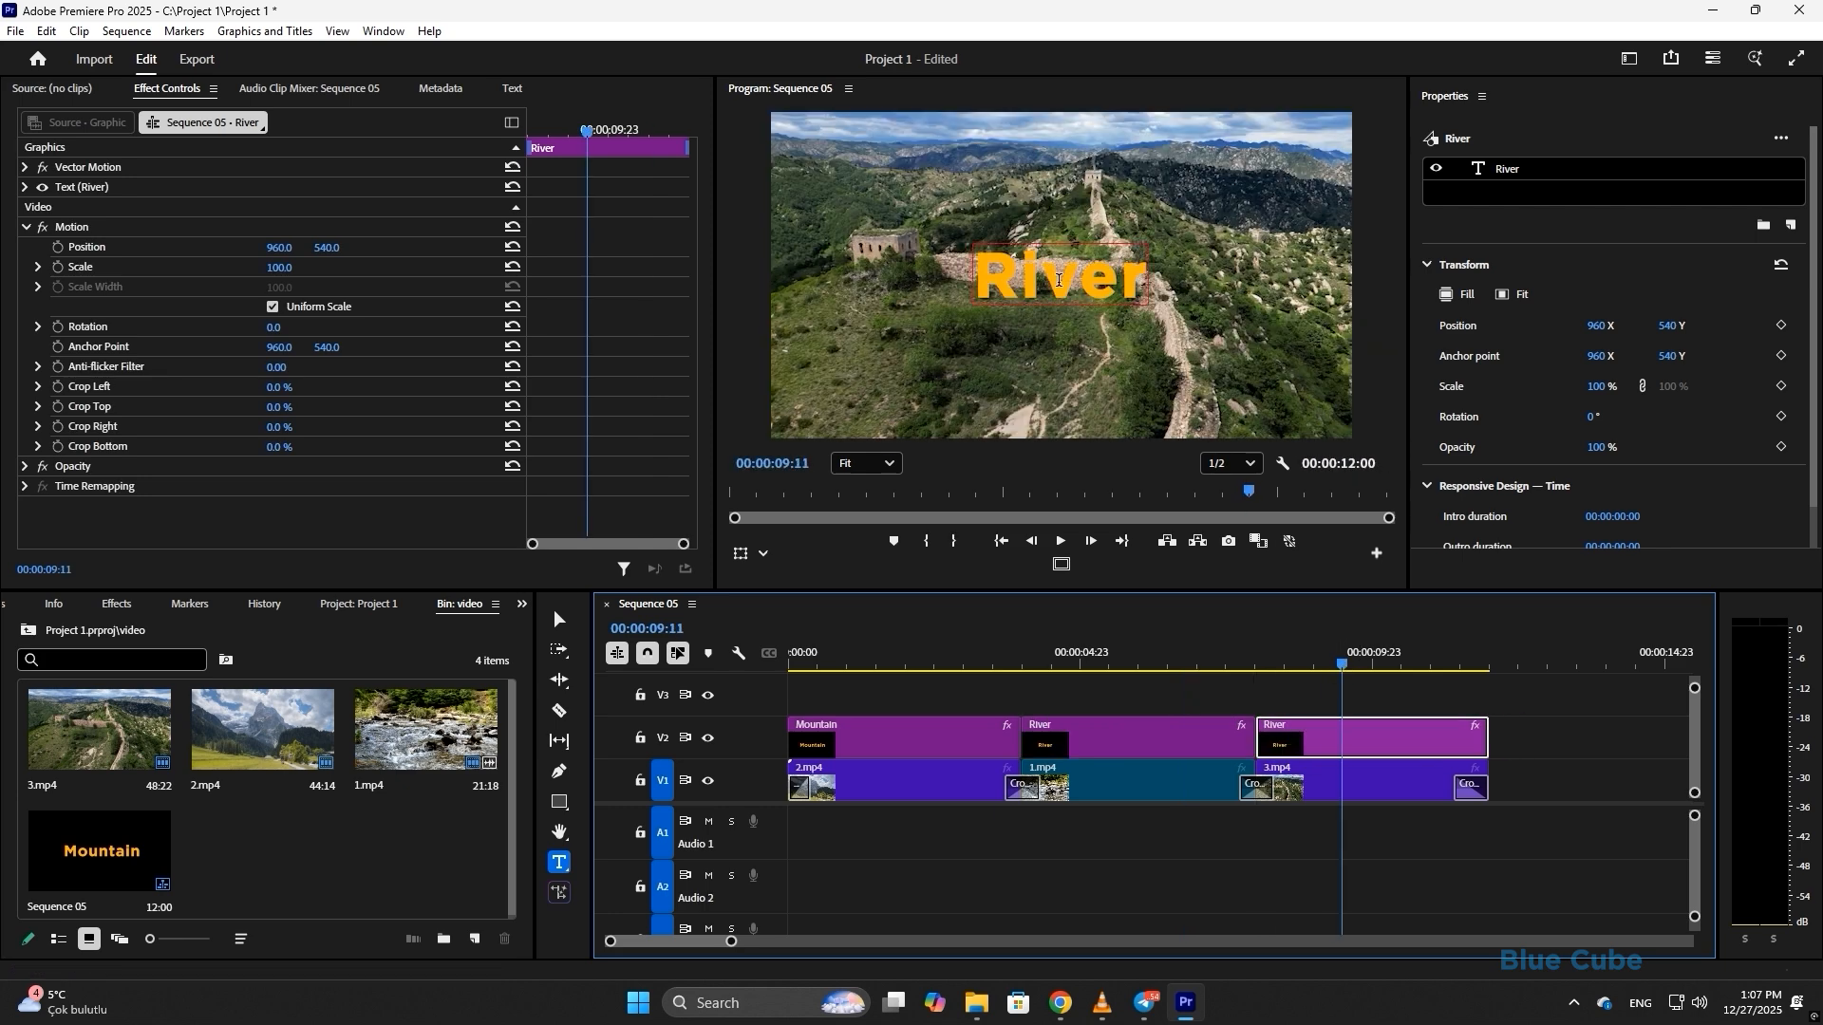
- Change the third title to 'Castle', centre it horizontally, and play the sequence from the start
double_click(1070, 272)
text(Castle)
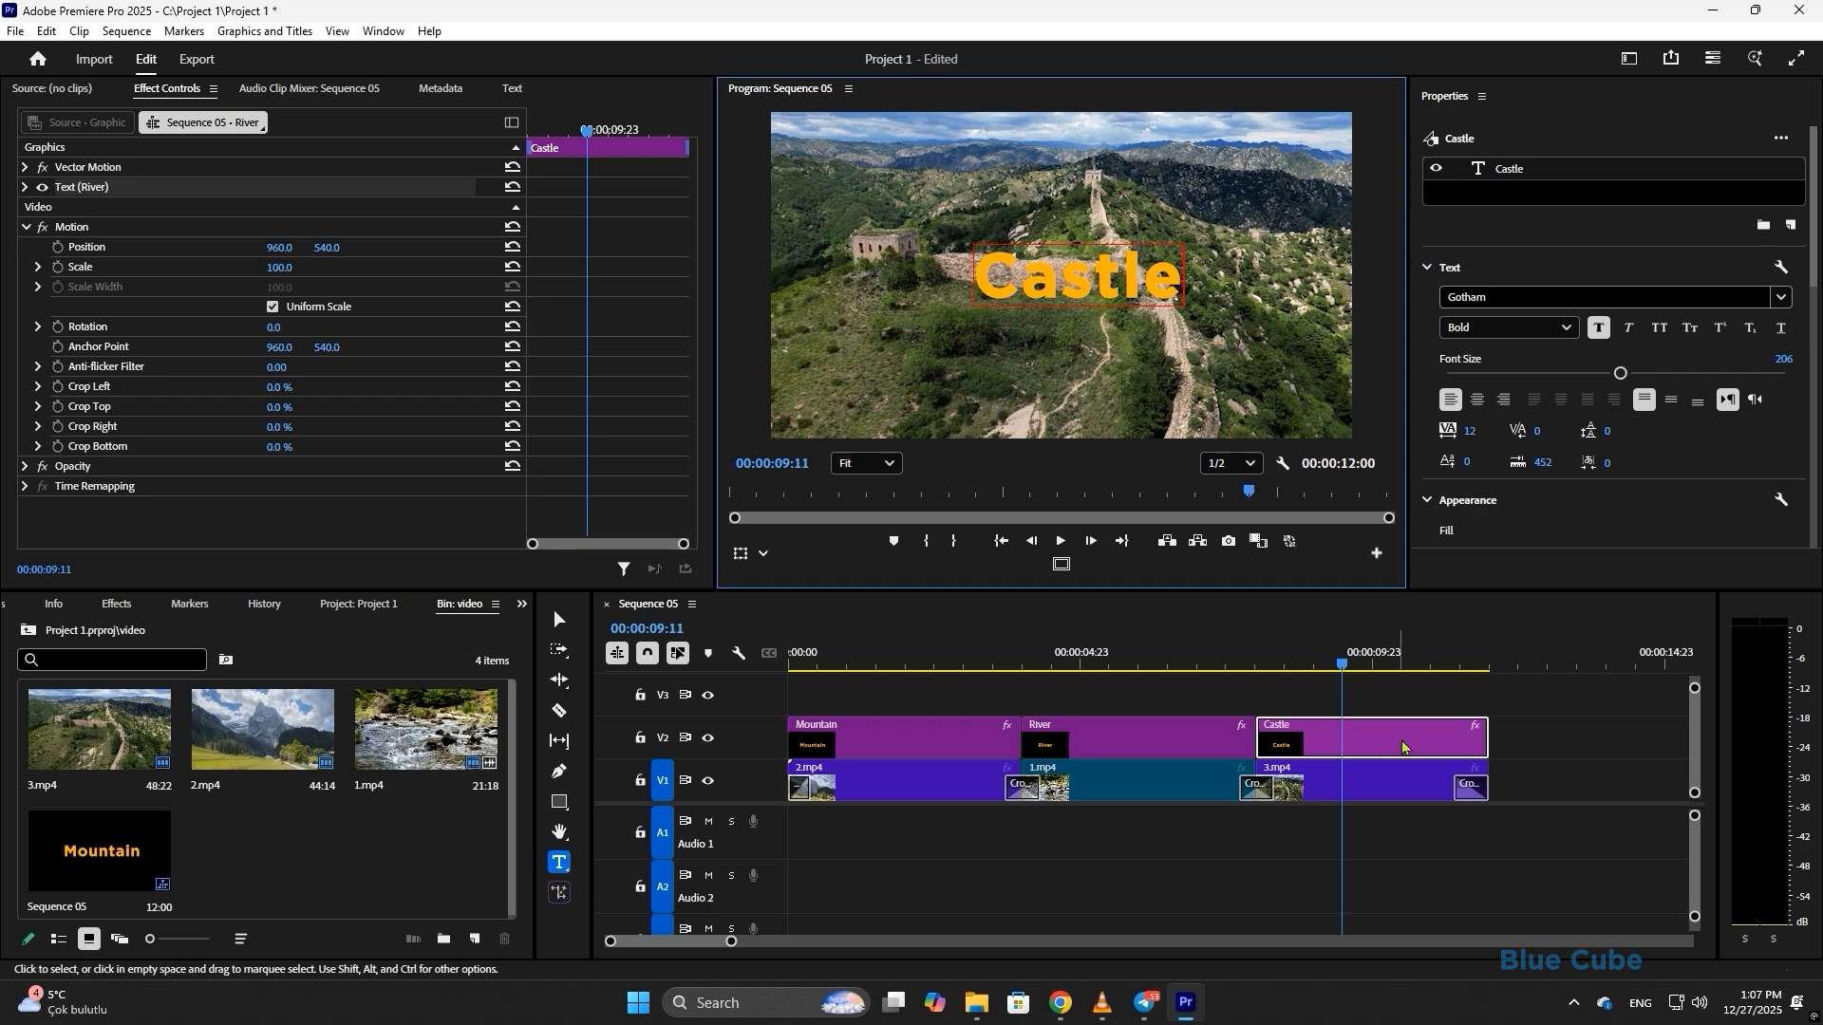
click(1405, 748)
scroll(1756, 304, down, 5)
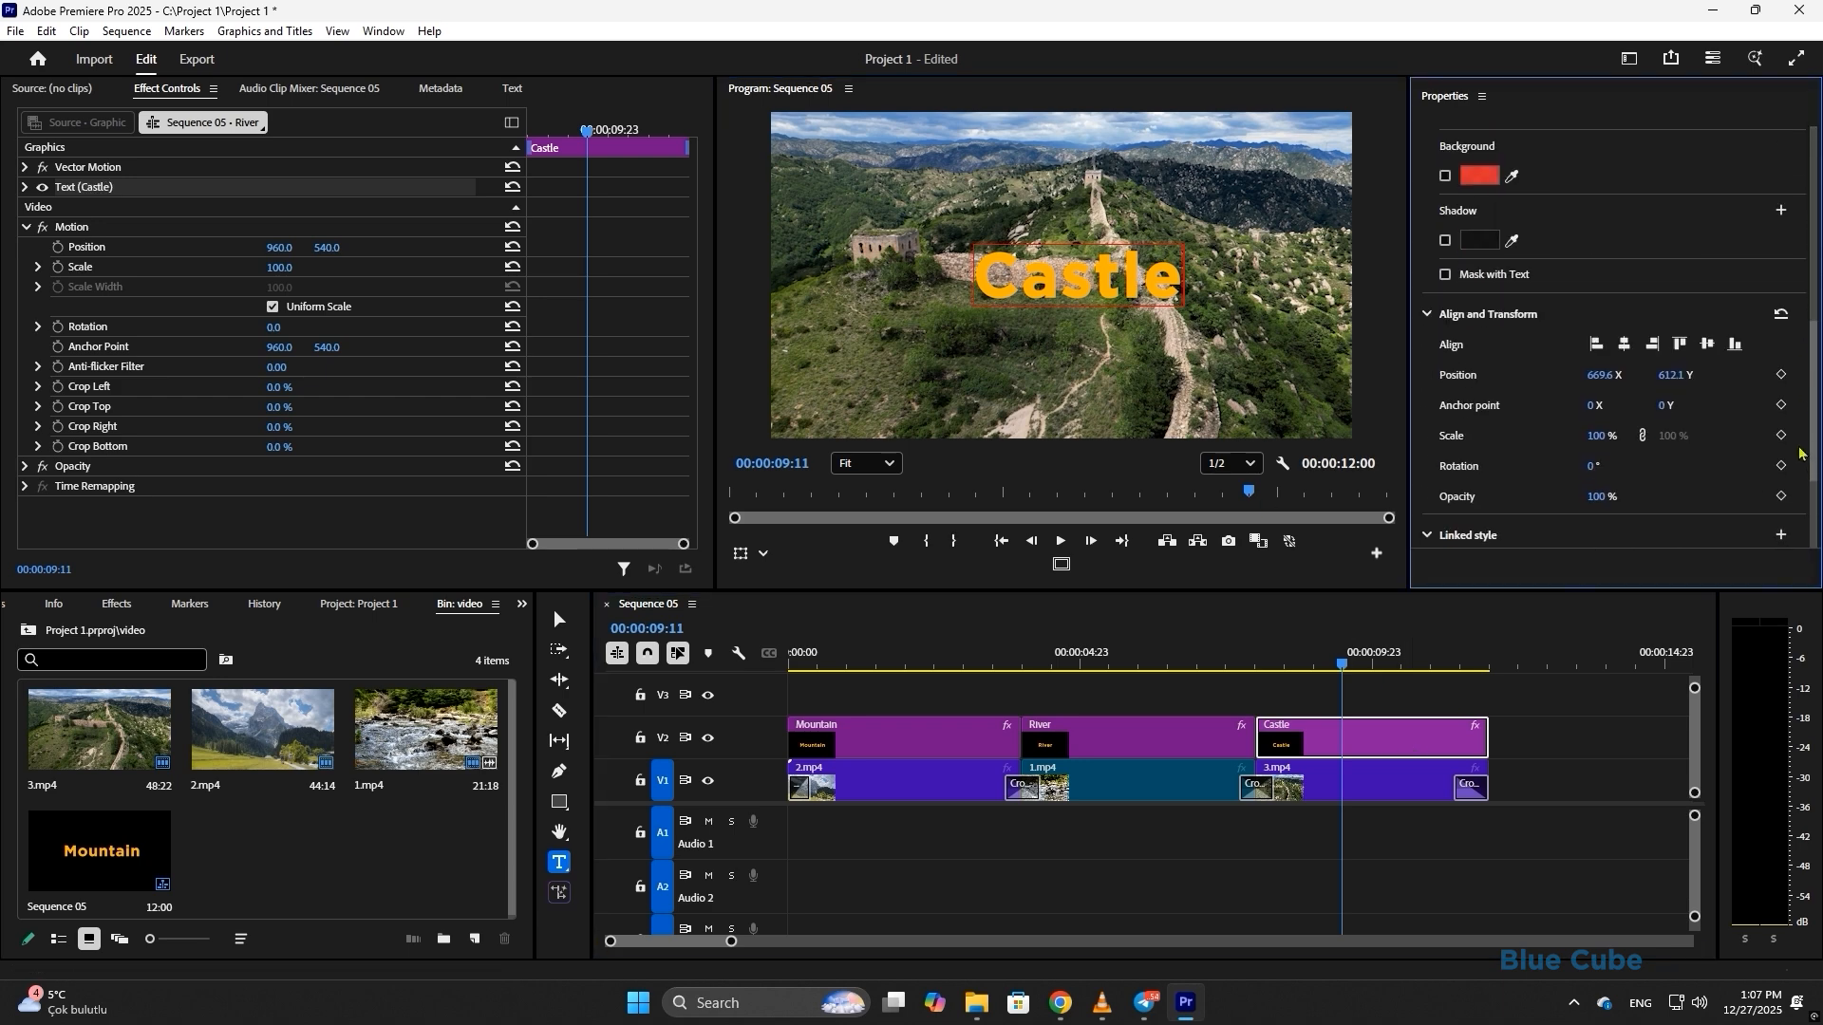
click(1715, 347)
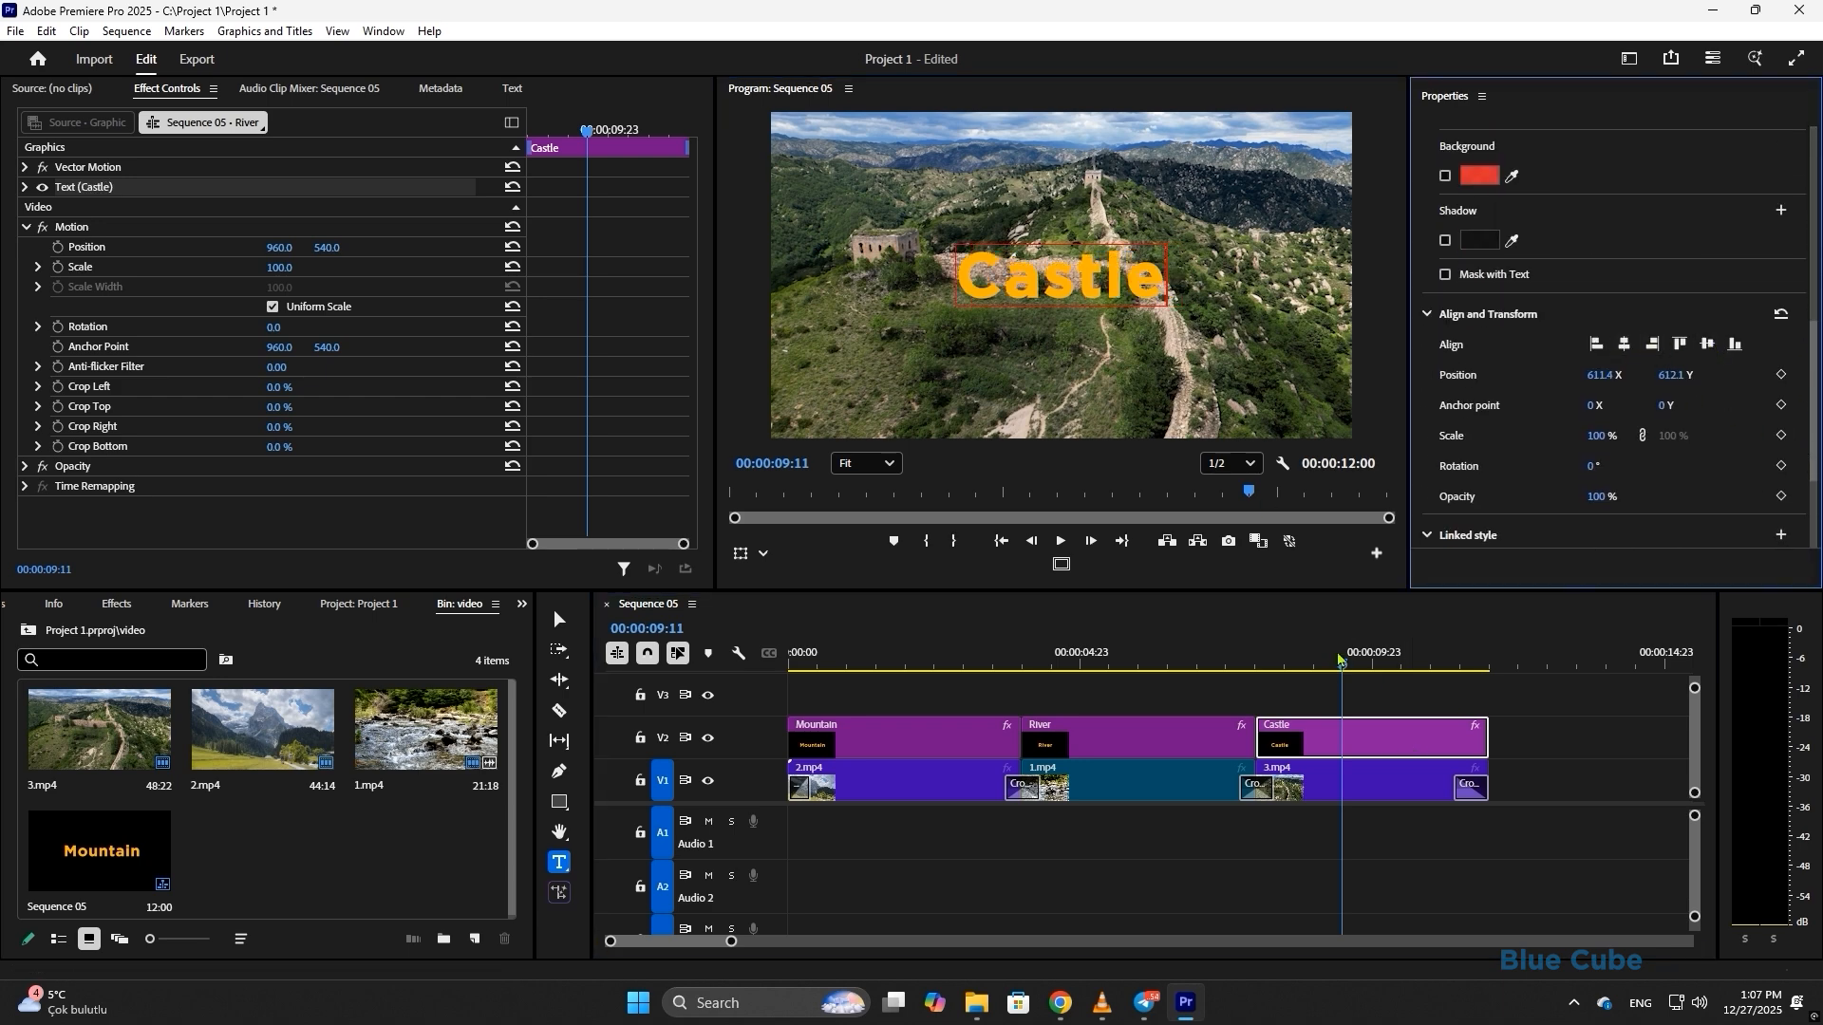
drag(1356, 669, 757, 743)
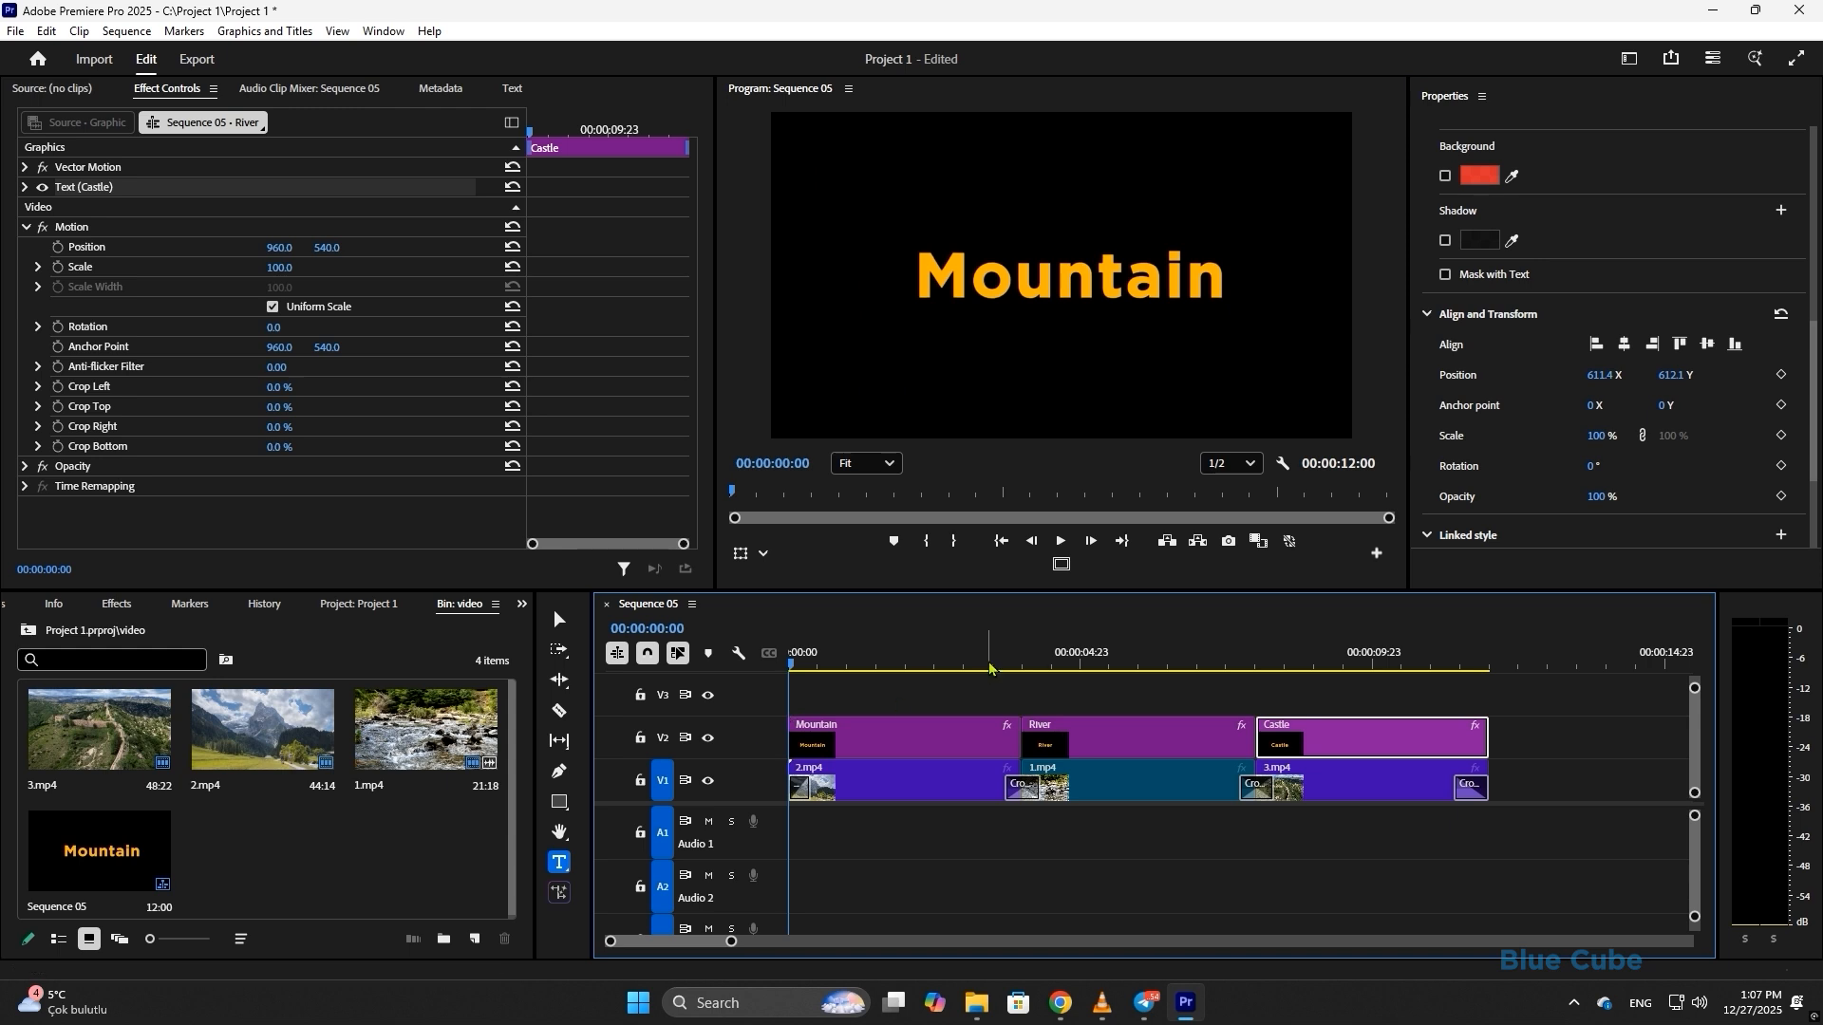
click(1060, 542)
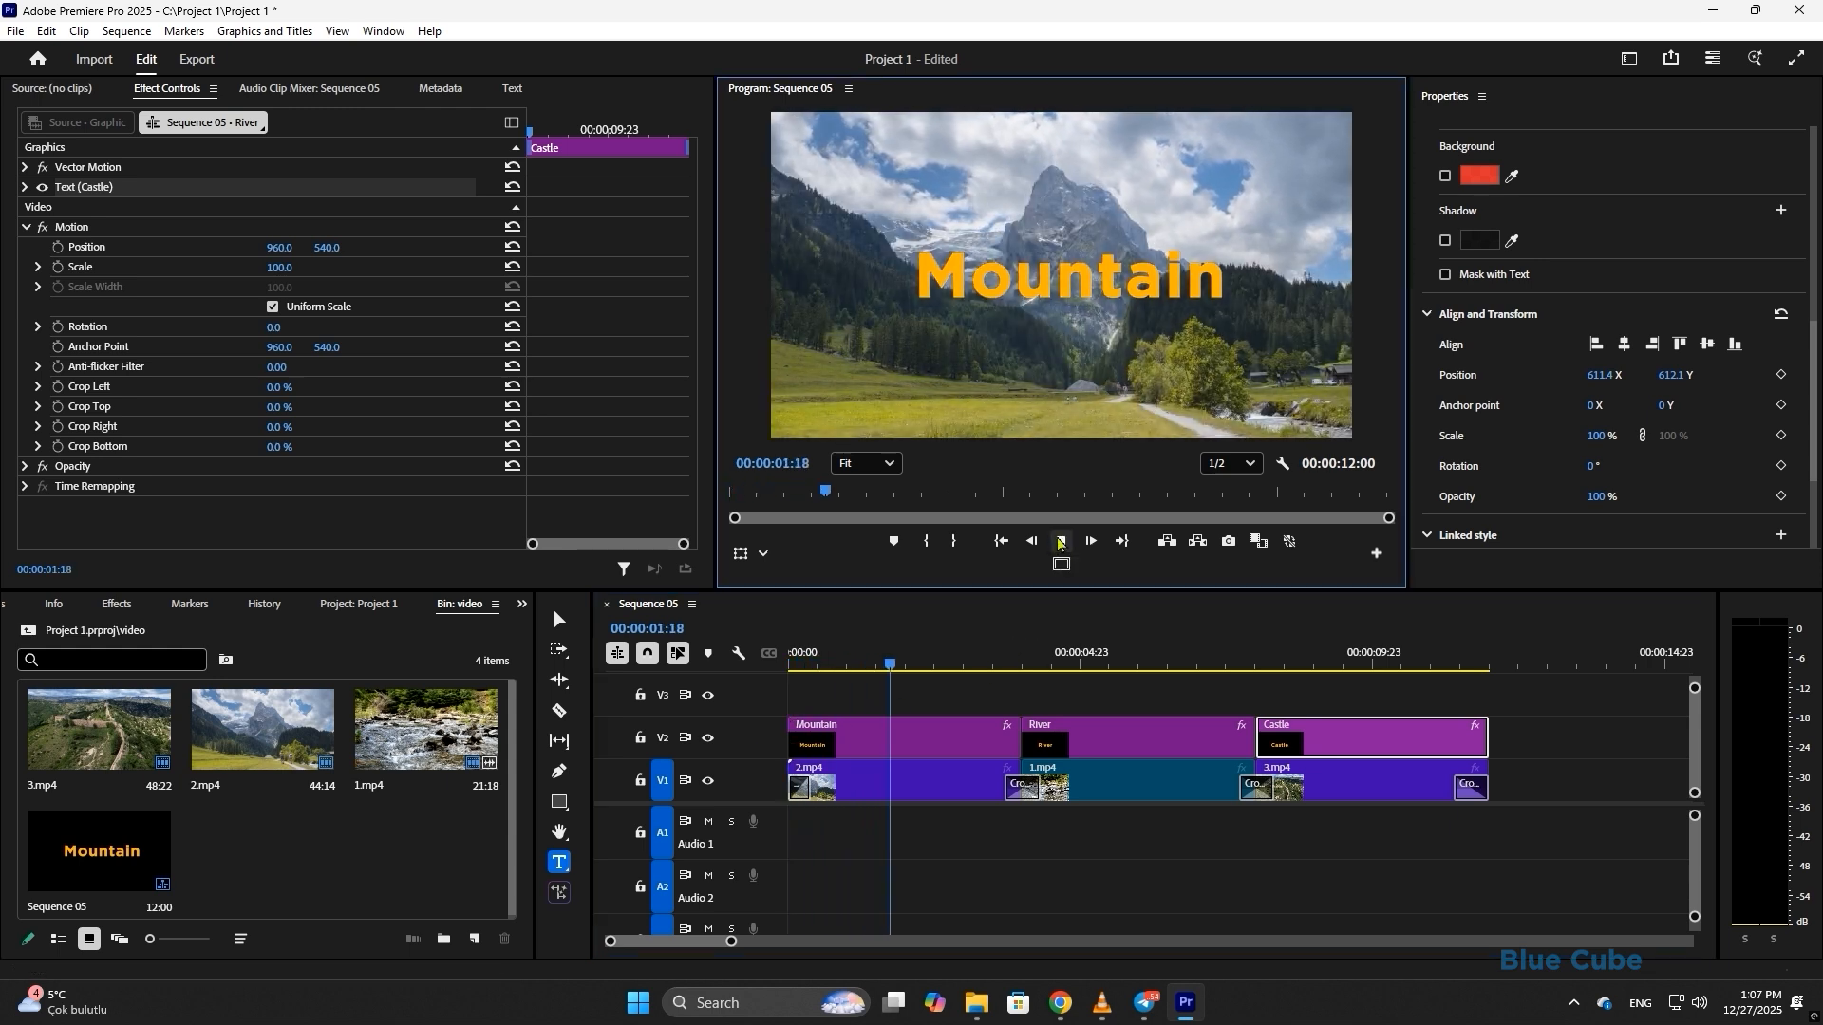